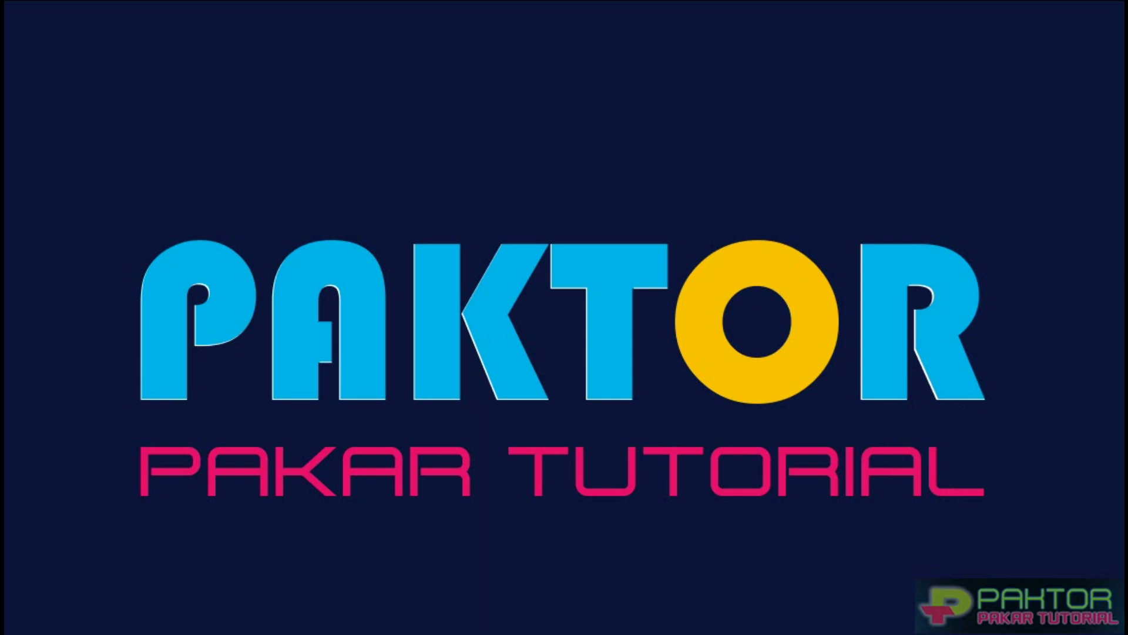
# Advance the PAKTOR title slideshow through its animation, then end the show to return to editing
pyautogui.click(986, 585)
pyautogui.press('Escape')
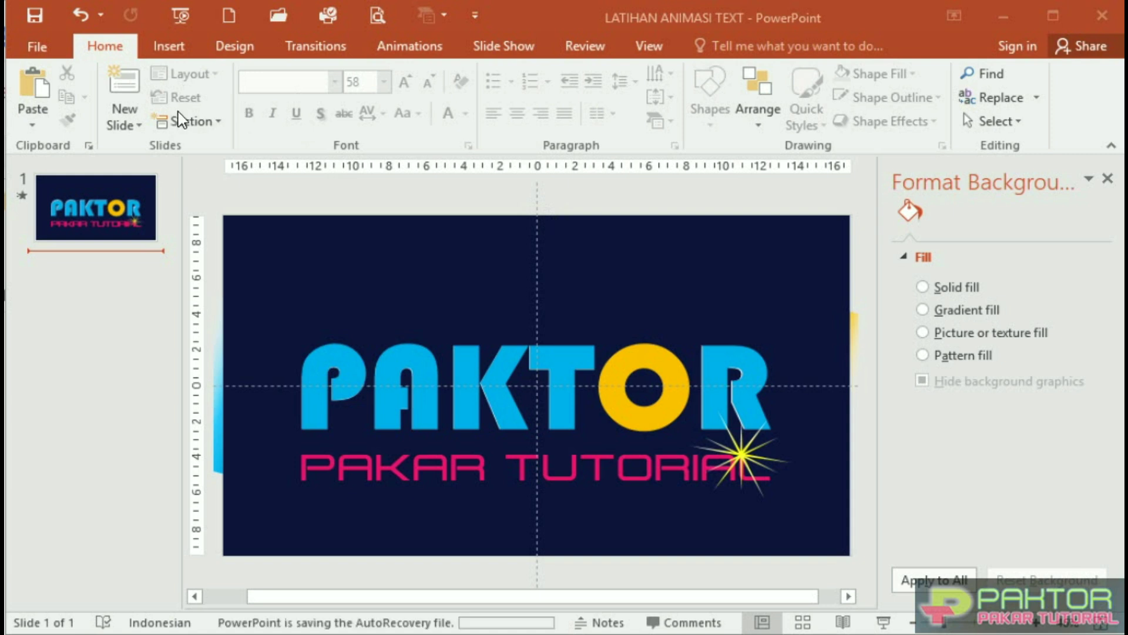
# Add a new slide 2 with the Blank layout
pyautogui.click(139, 125)
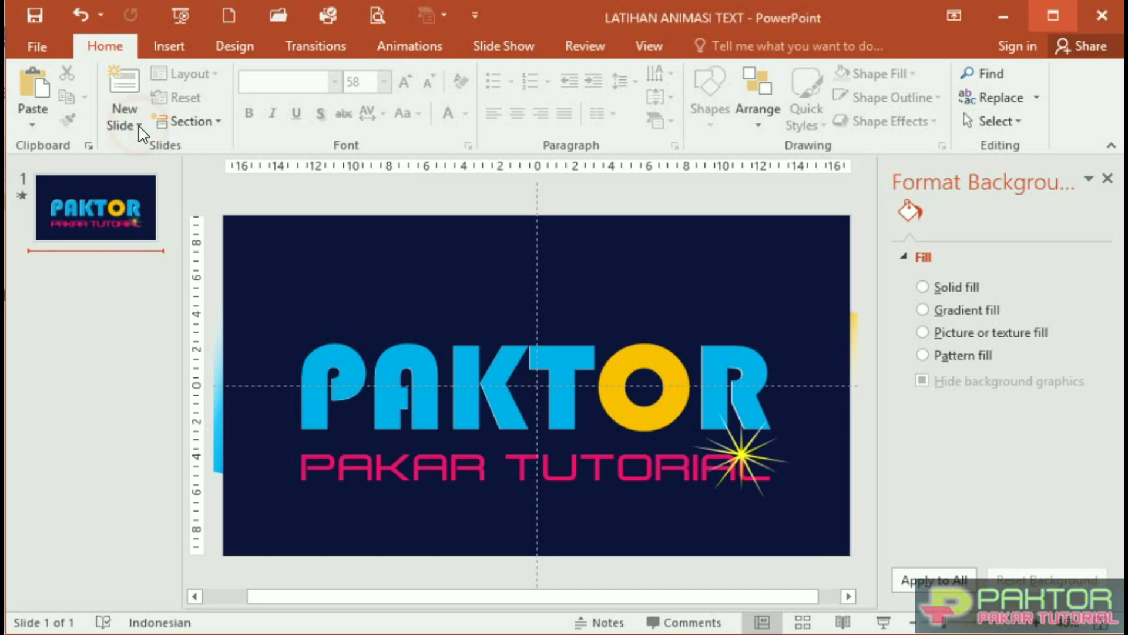
pyautogui.click(139, 126)
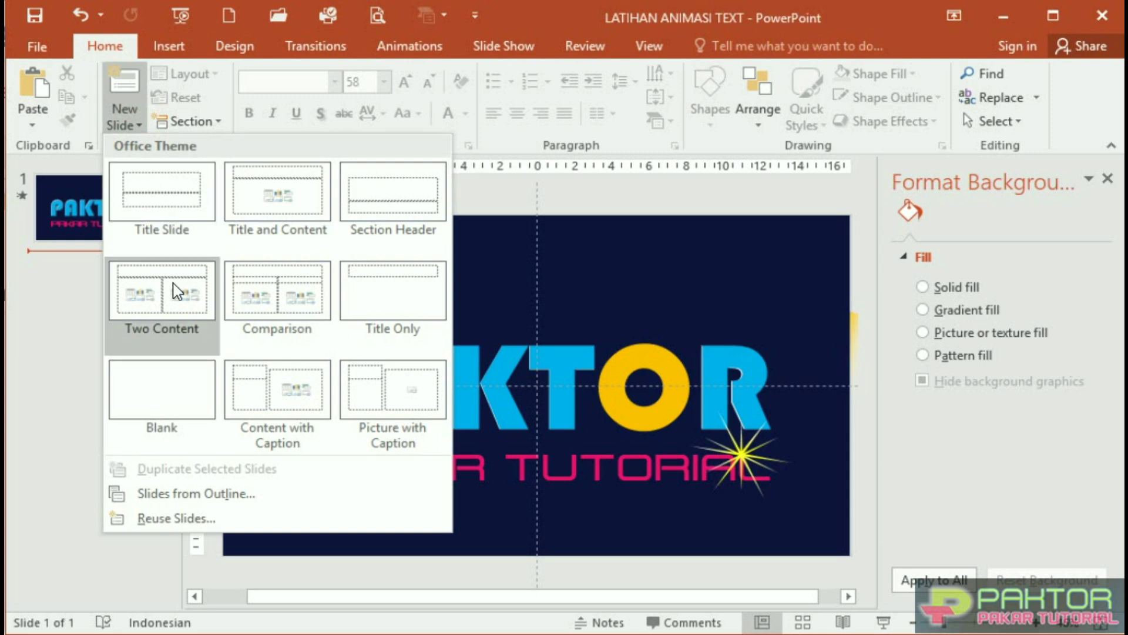
pyautogui.click(147, 380)
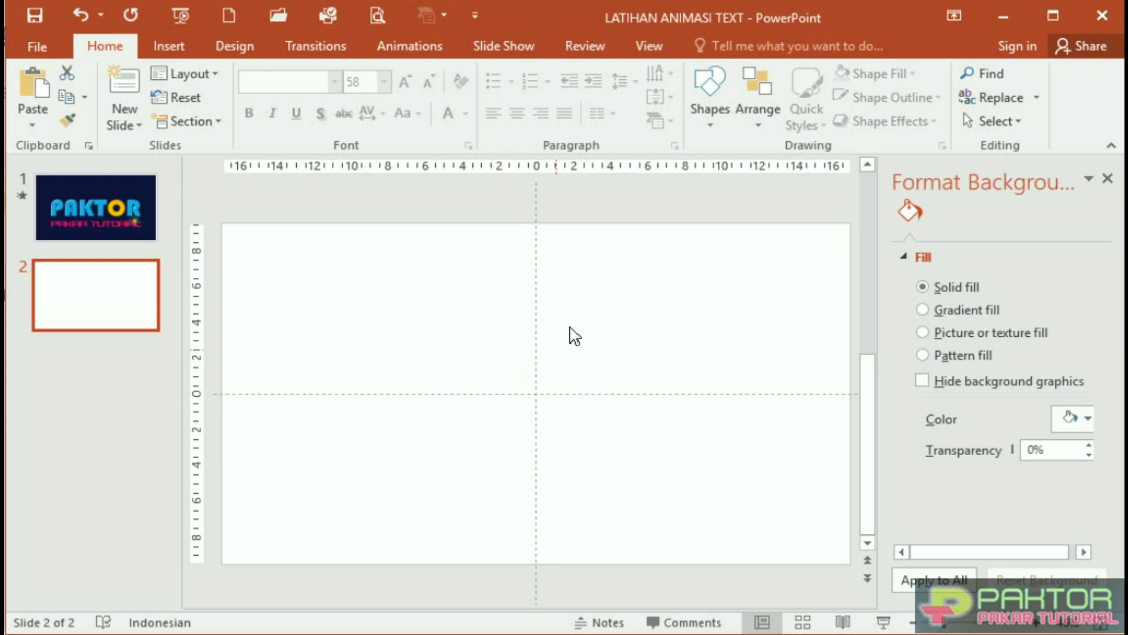
# Turn the slide guides off and back on from the View options
pyautogui.click(649, 57)
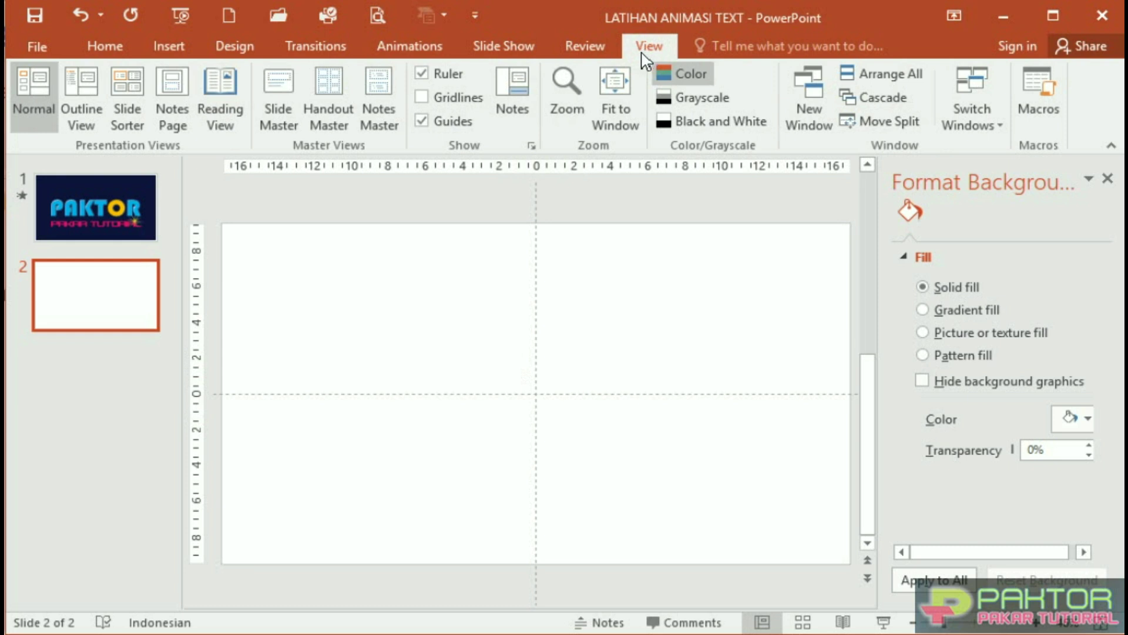
pyautogui.click(421, 121)
pyautogui.click(422, 121)
pyautogui.click(304, 196)
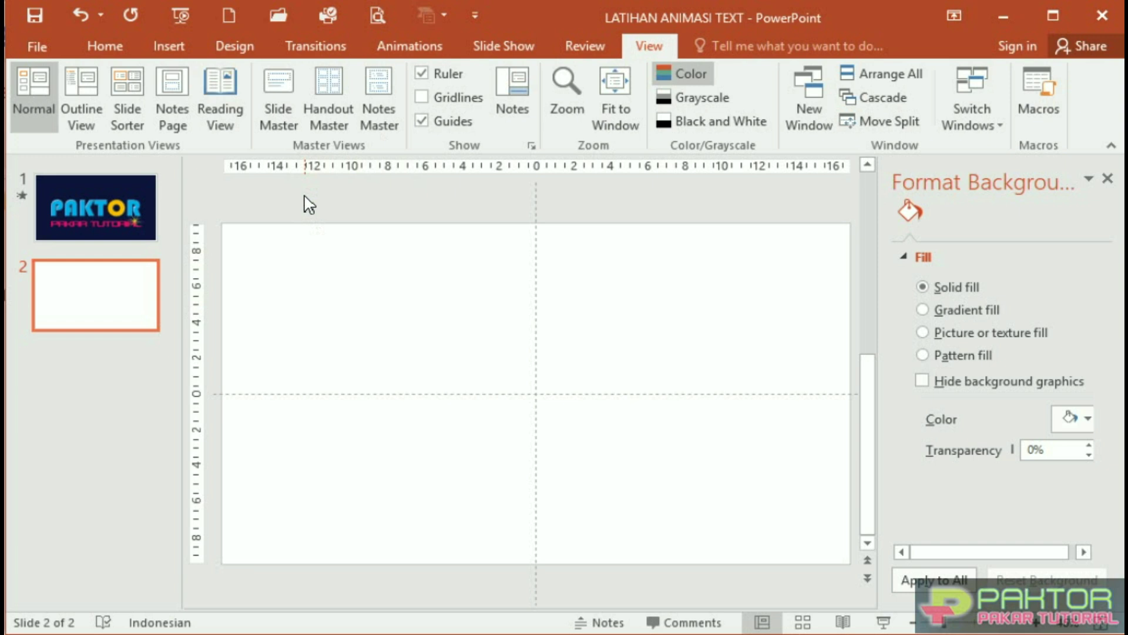
# Draw a text box across the middle of slide 2 and type PAKTOR
pyautogui.click(167, 42)
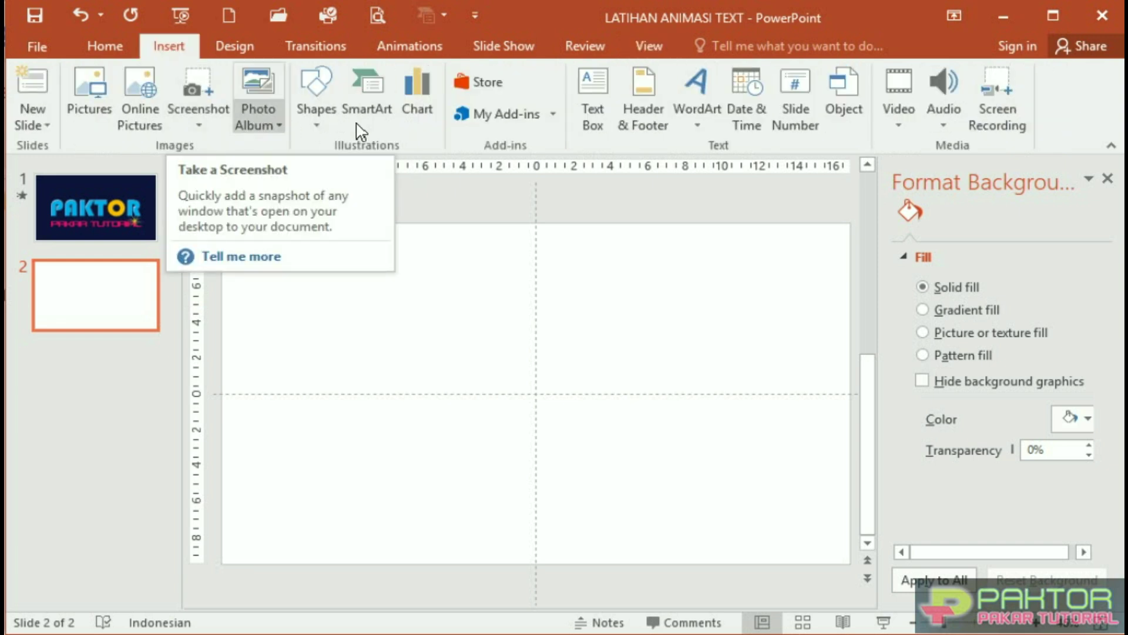
pyautogui.click(593, 112)
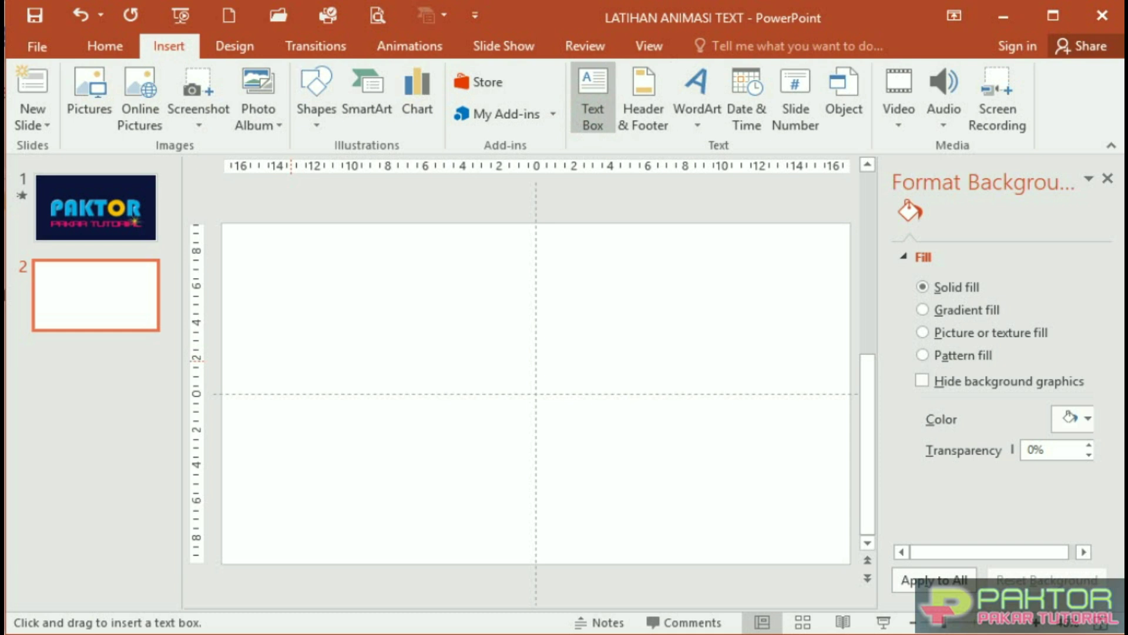
pyautogui.moveTo(290, 360); pyautogui.dragTo(790, 423)
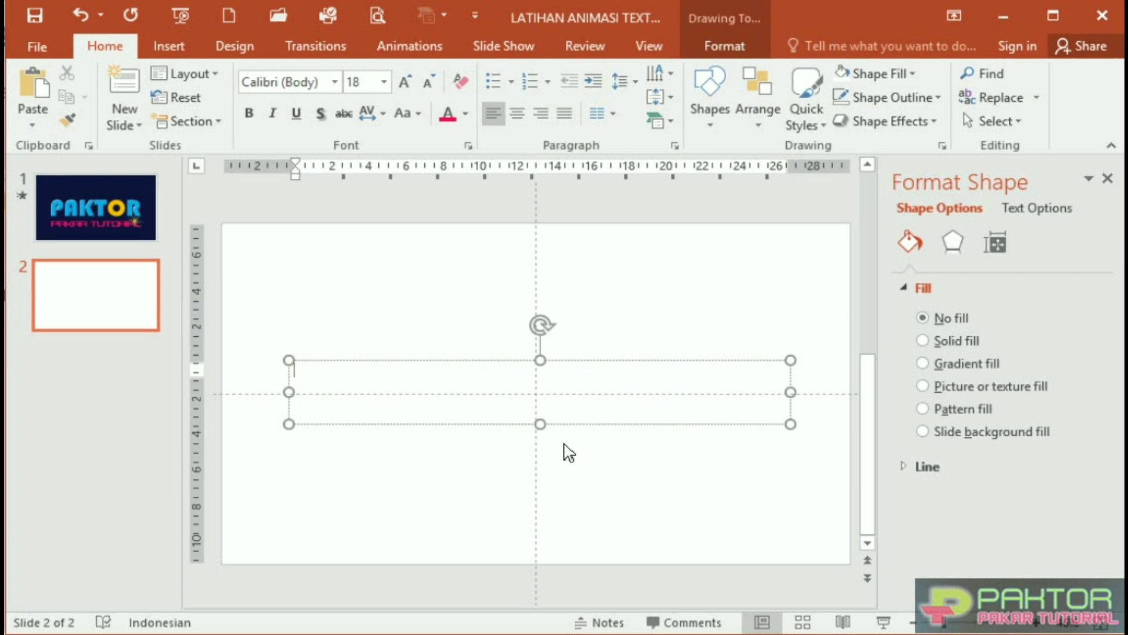
pyautogui.write('PAKTOR')
# Set PAKTOR in Bauhaus 93 at size 199 and move it to the slide centre
pyautogui.hotkey('ctrl', 'a')
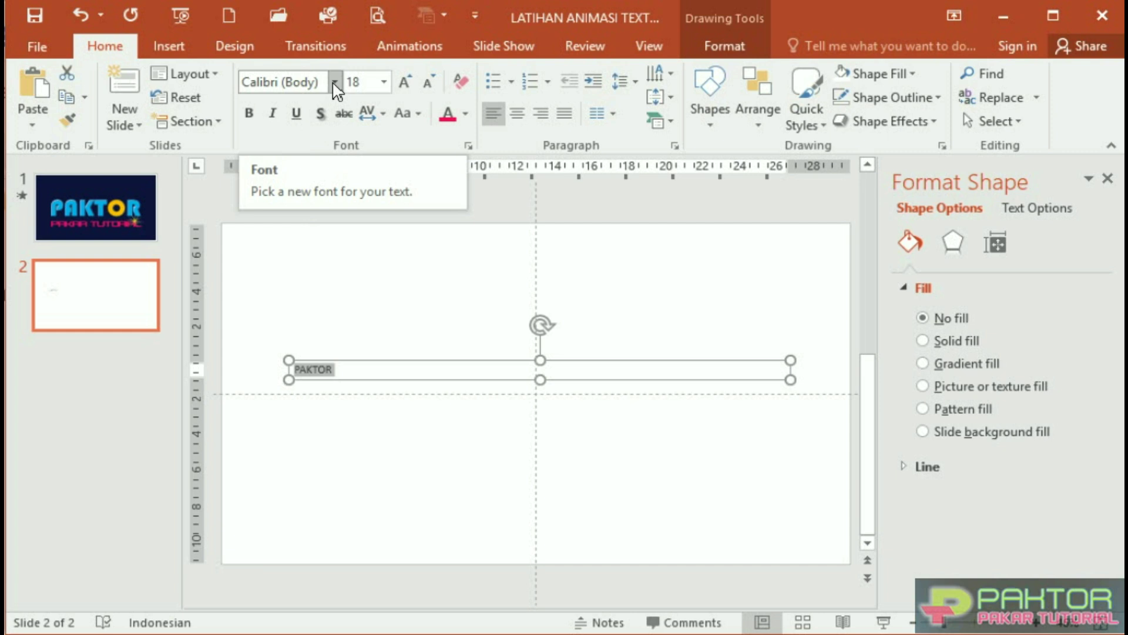
pyautogui.click(334, 82)
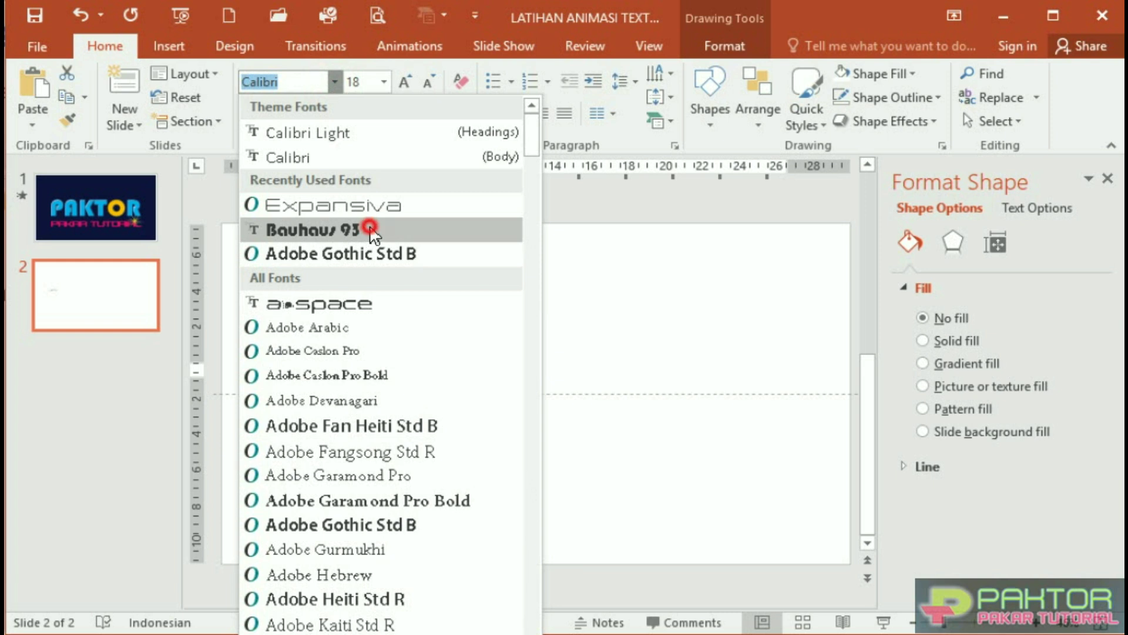
pyautogui.click(372, 233)
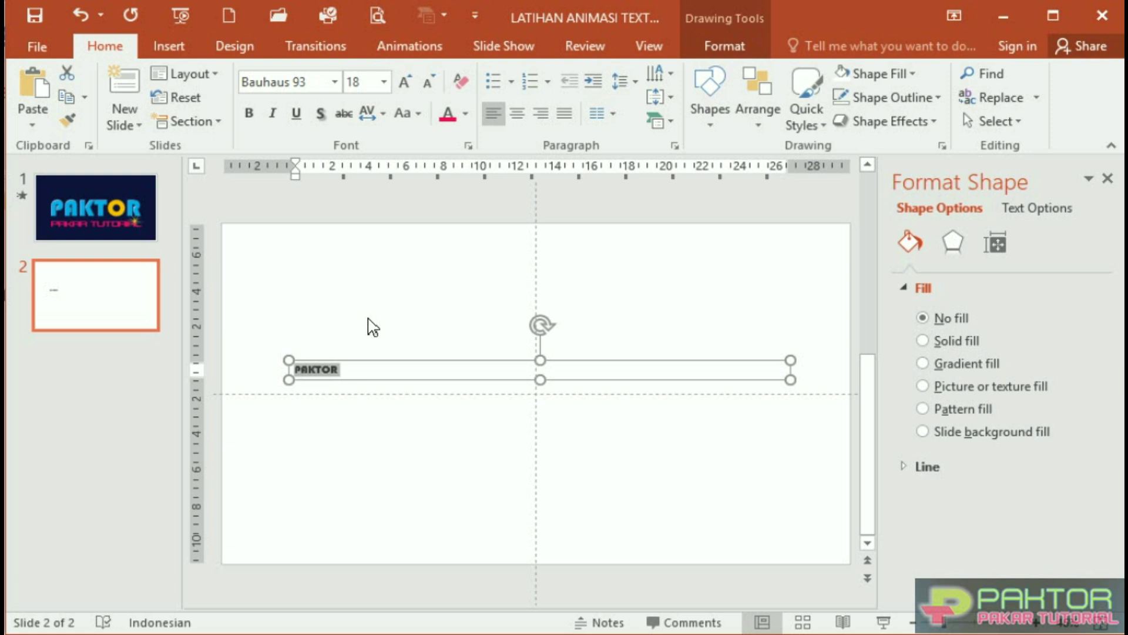
pyautogui.hotkey('ctrl', 'shift', '.')
pyautogui.hotkey('ctrl', 'shift', '.')
pyautogui.hotkey('ctrl', 'shift', '.')
pyautogui.hotkey('ctrl', 'shift', '.')
pyautogui.hotkey('ctrl', 'shift', '.')
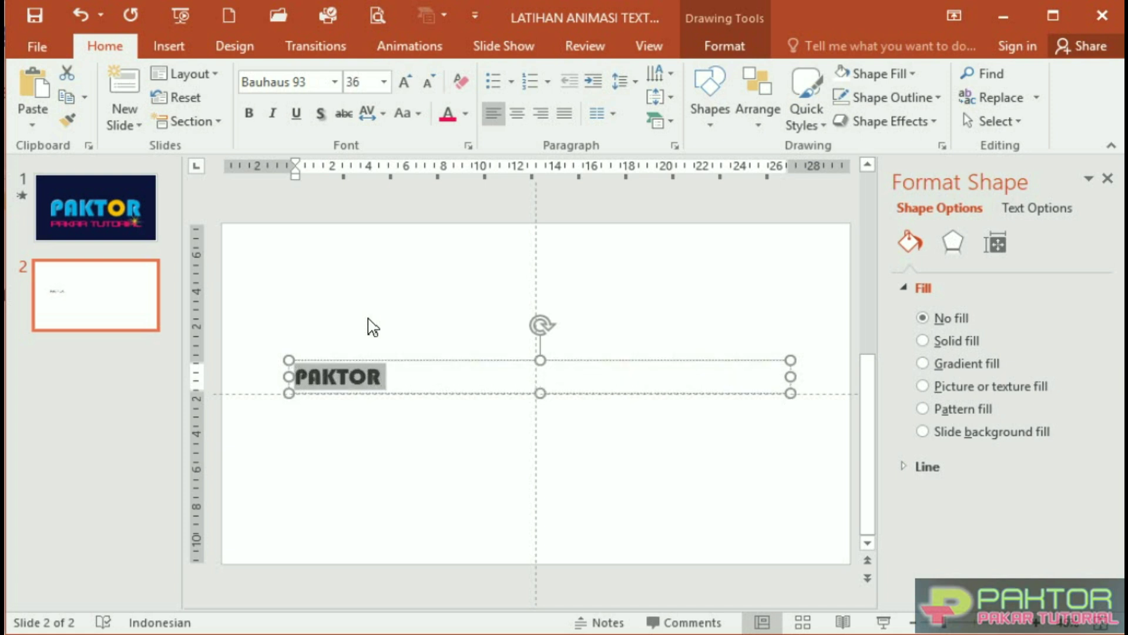
pyautogui.hotkey('ctrl', 'shift', '.')
pyautogui.hotkey('ctrl', 'shift', '.')
pyautogui.hotkey('ctrl', 'shift', '.')
pyautogui.hotkey('ctrl', 'shift', '.')
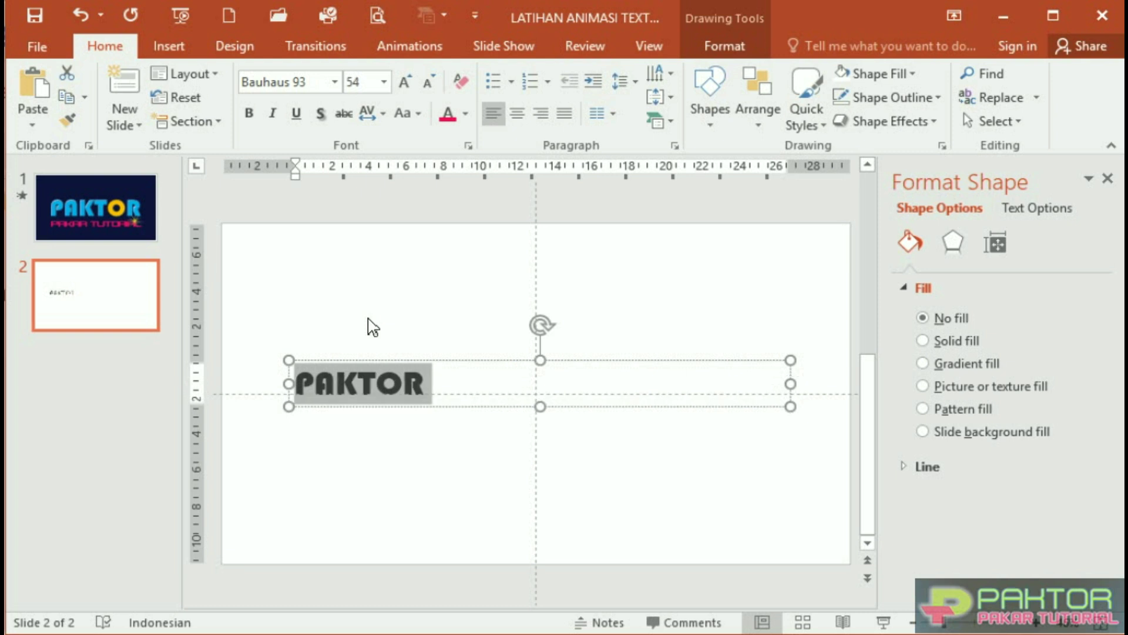
pyautogui.hotkey('ctrl', 'shift', '.')
pyautogui.hotkey('ctrl', 'shift', '.')
pyautogui.hotkey('ctrl', 'shift', '.')
pyautogui.hotkey('ctrl', 'shift', '.')
pyautogui.hotkey('ctrl', 'shift', '.')
pyautogui.hotkey('ctrl', 'shift', '.')
pyautogui.hotkey('ctrl', 'shift', '.')
pyautogui.hotkey('ctrl', 'shift', '.')
pyautogui.hotkey('ctrl', 'shift', '.')
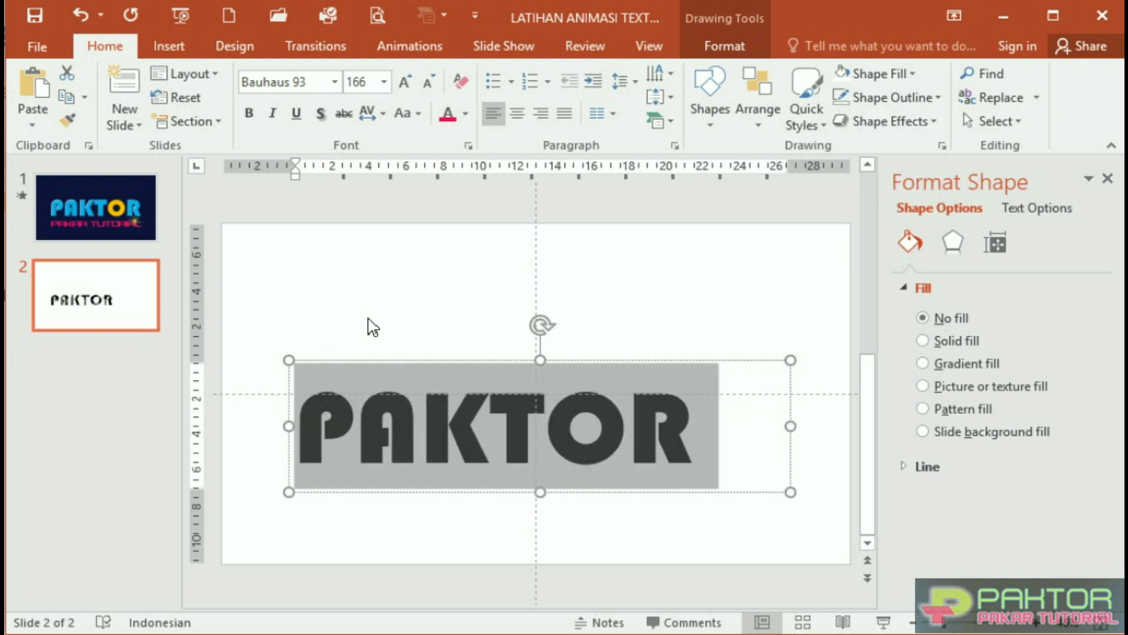
pyautogui.hotkey('ctrl', 'shift', '.')
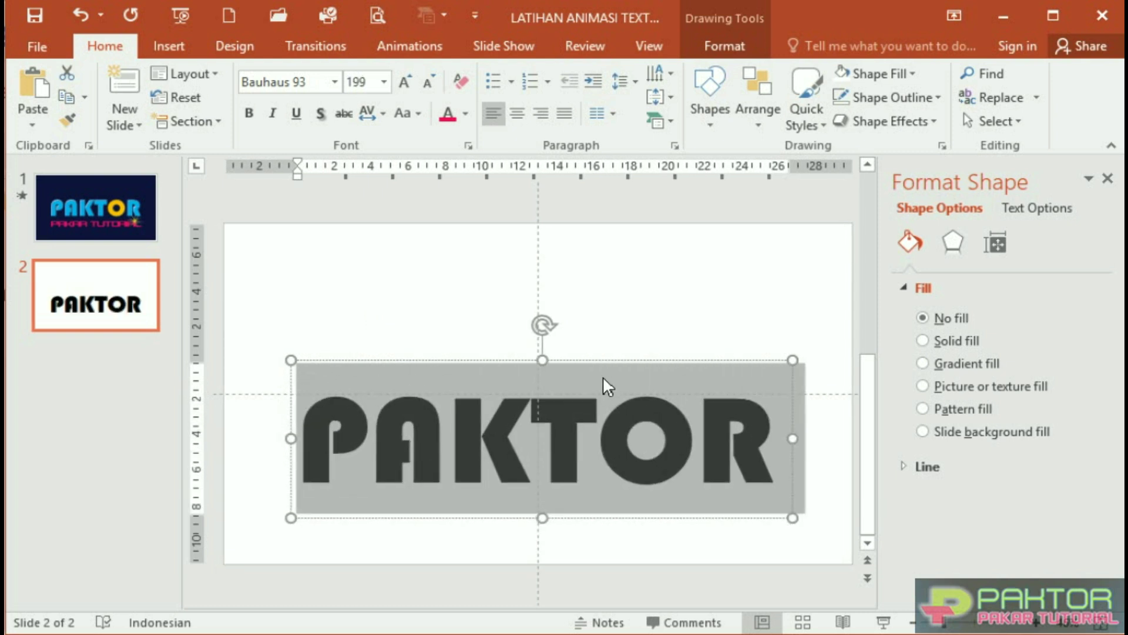
pyautogui.click(590, 369)
pyautogui.moveTo(567, 353); pyautogui.dragTo(566, 306)
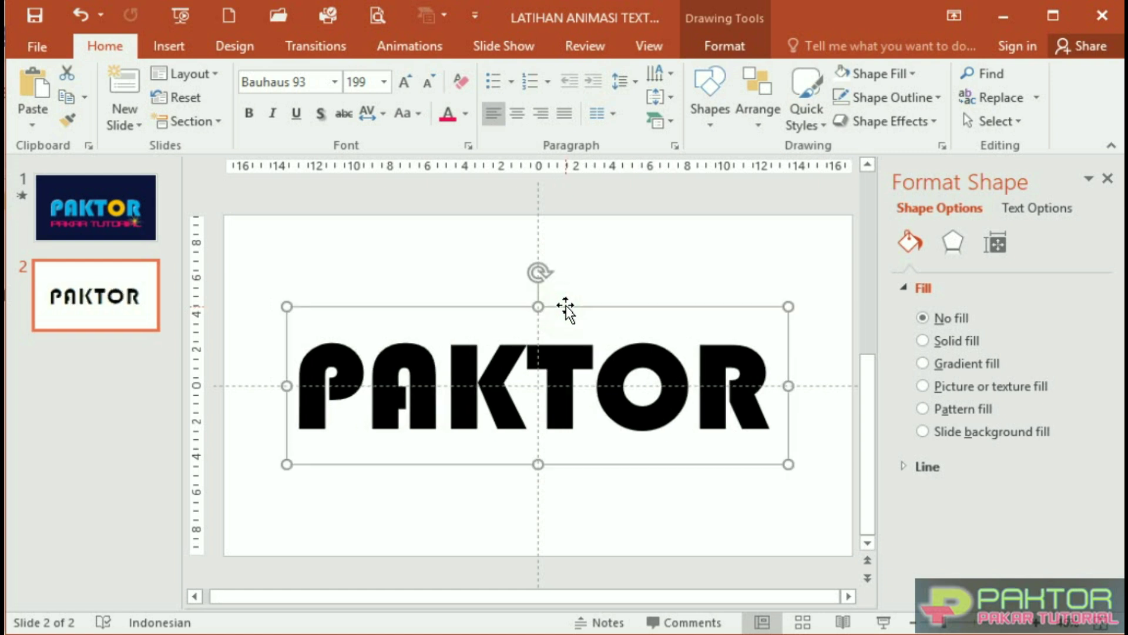
# Draw a rectangle covering the whole of slide 2
pyautogui.click(591, 523)
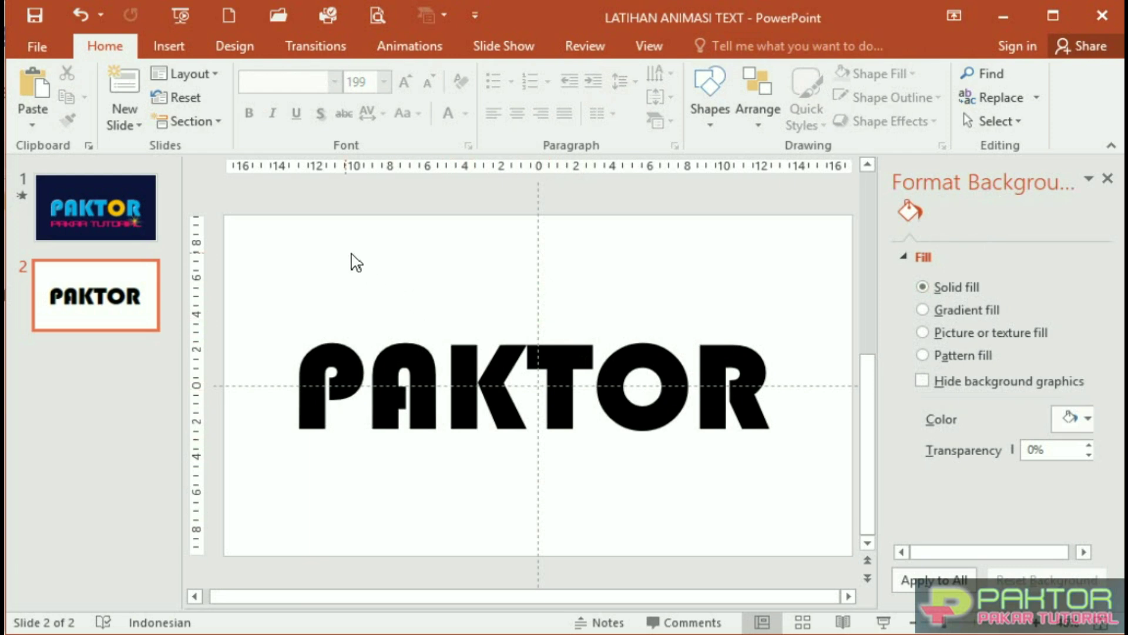
pyautogui.click(171, 50)
pyautogui.click(318, 114)
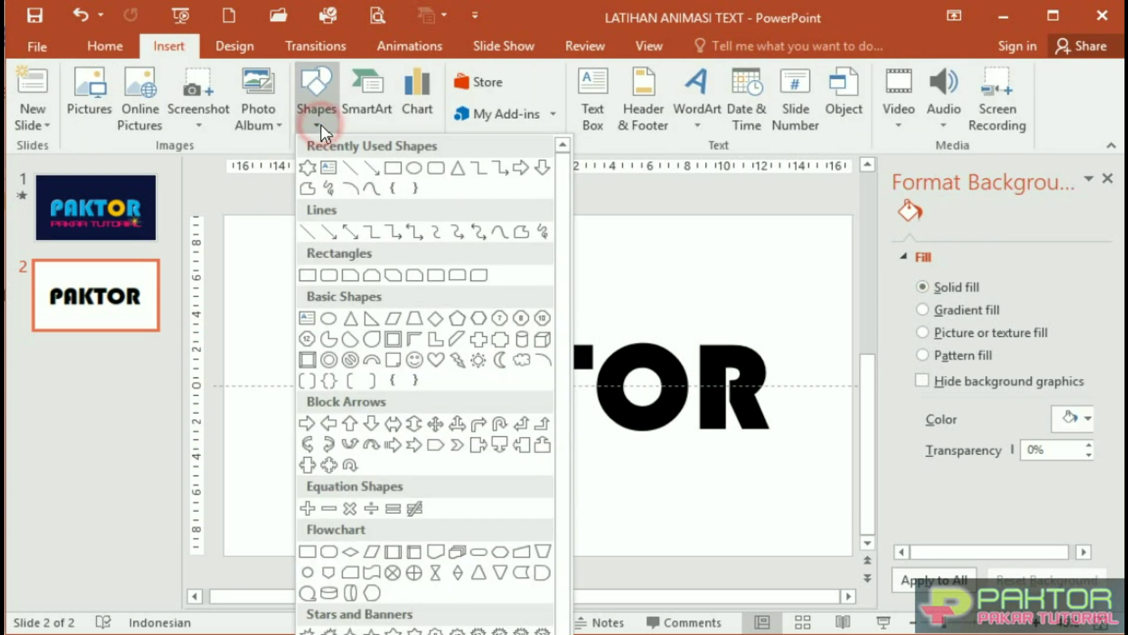
pyautogui.click(394, 169)
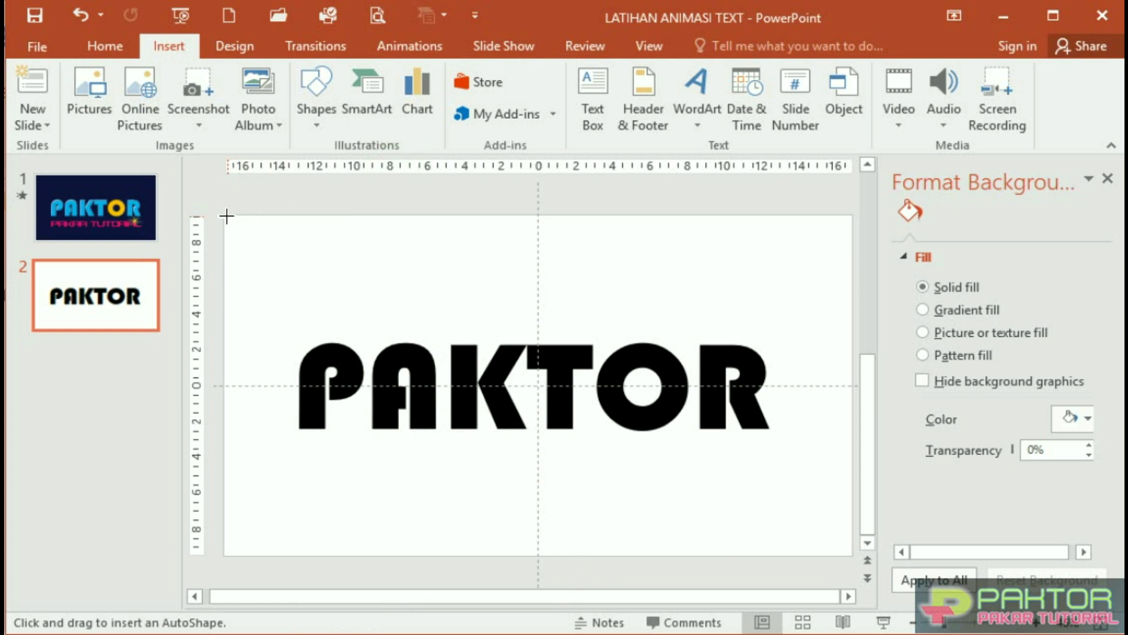
pyautogui.moveTo(224, 217); pyautogui.dragTo(848, 553)
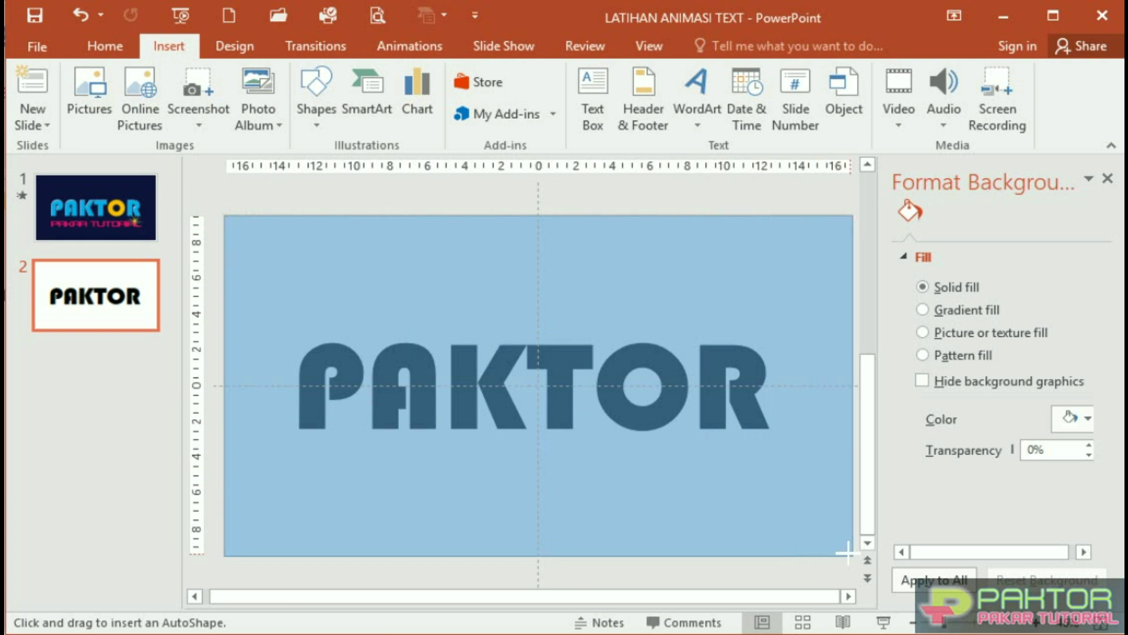
pyautogui.moveTo(847, 553); pyautogui.dragTo(852, 556)
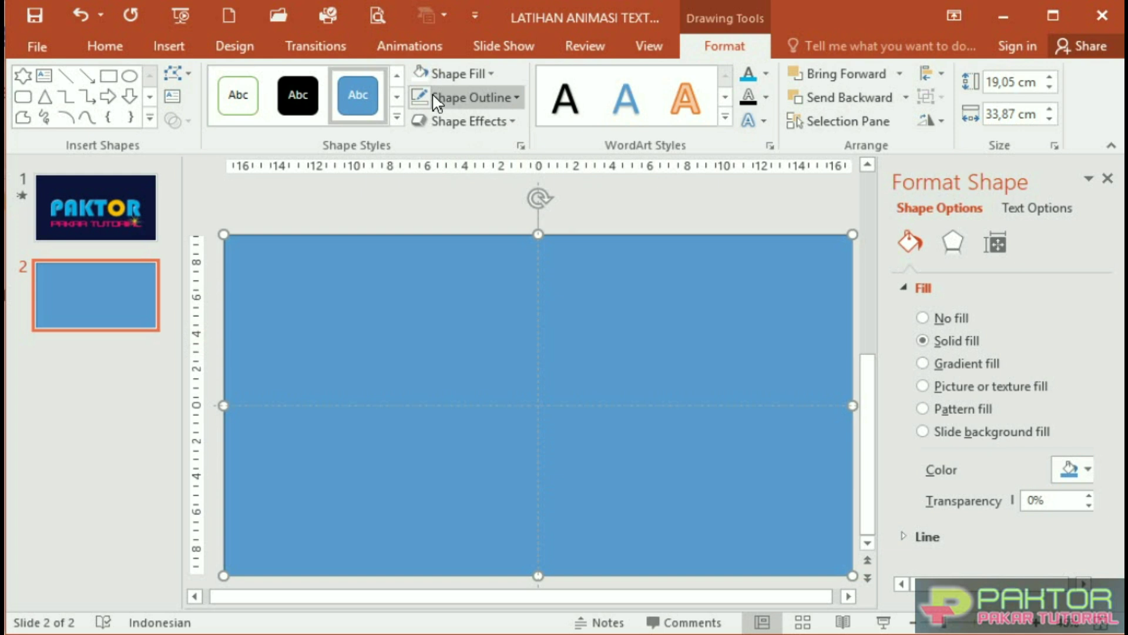
# Give the rectangle No Outline and a Dark Blue fill
pyautogui.click(518, 99)
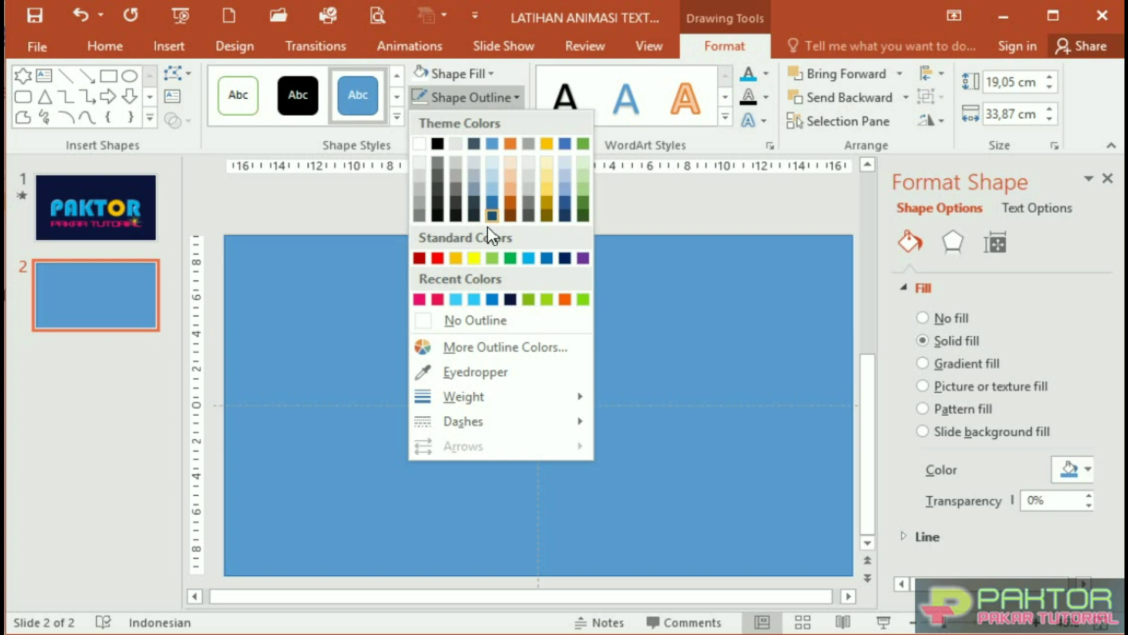
pyautogui.click(483, 321)
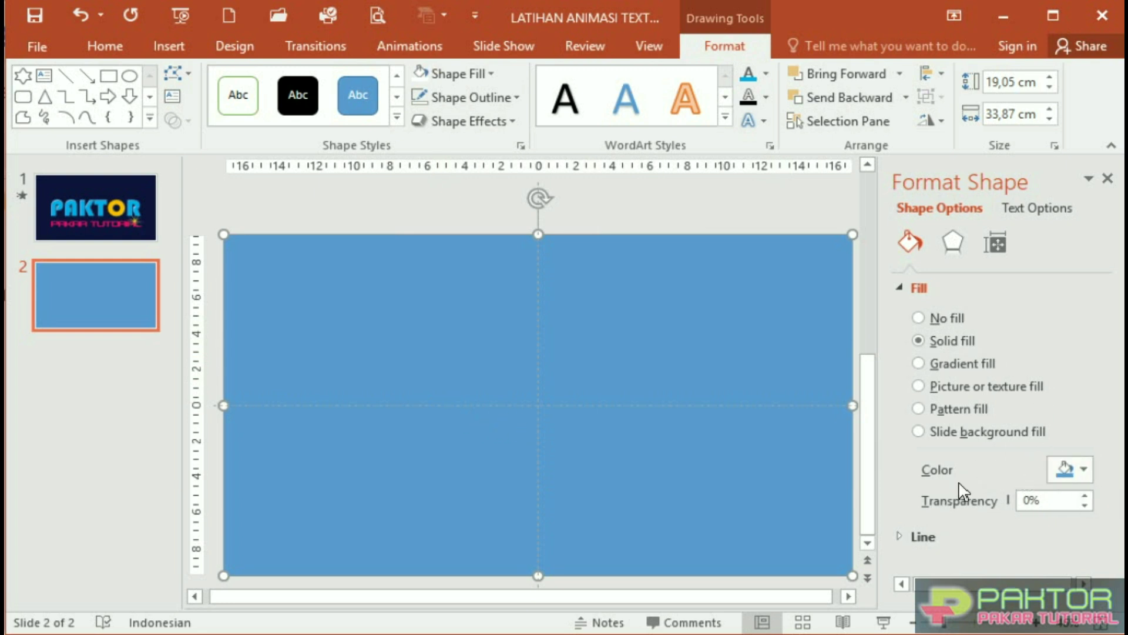
pyautogui.click(1084, 470)
pyautogui.click(1092, 407)
pyautogui.click(492, 74)
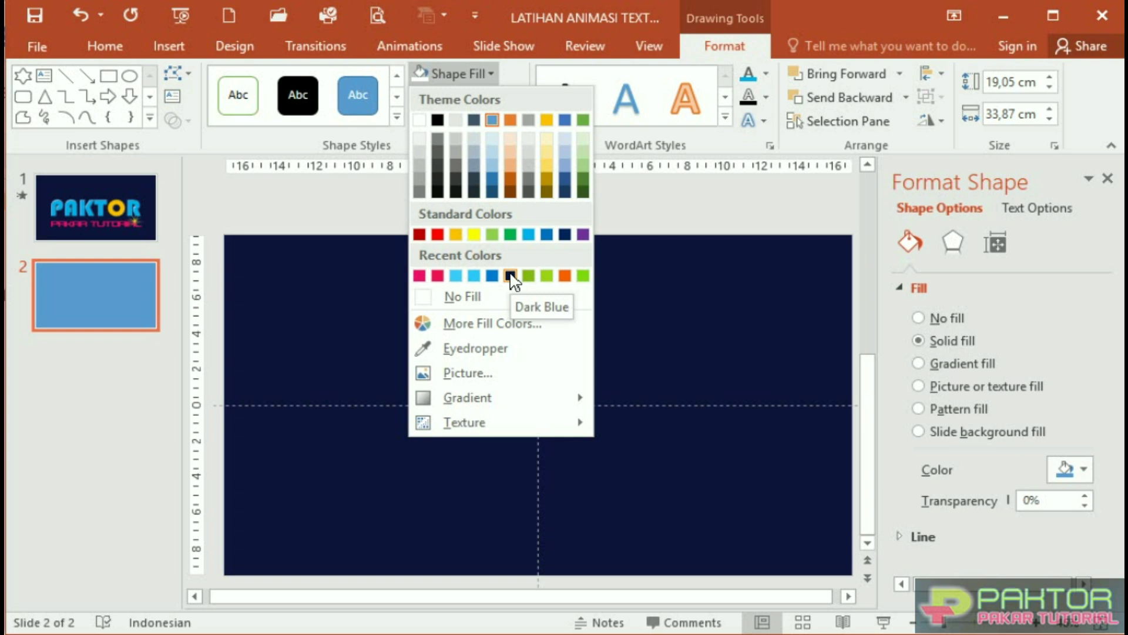
pyautogui.click(510, 275)
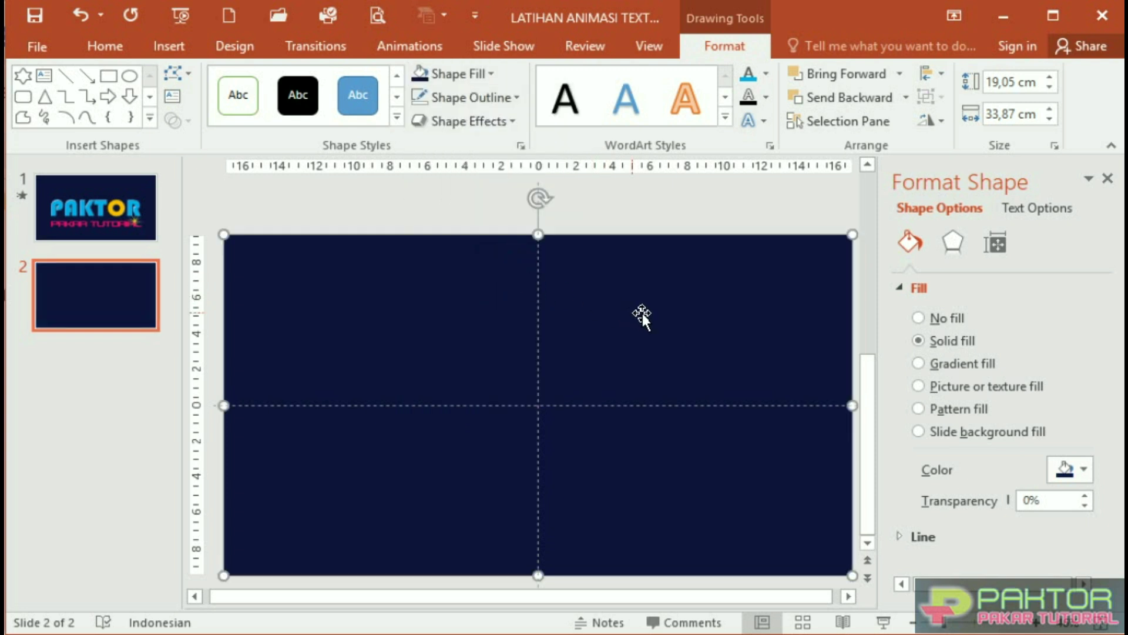
pyautogui.scroll(-1, 618, 312)
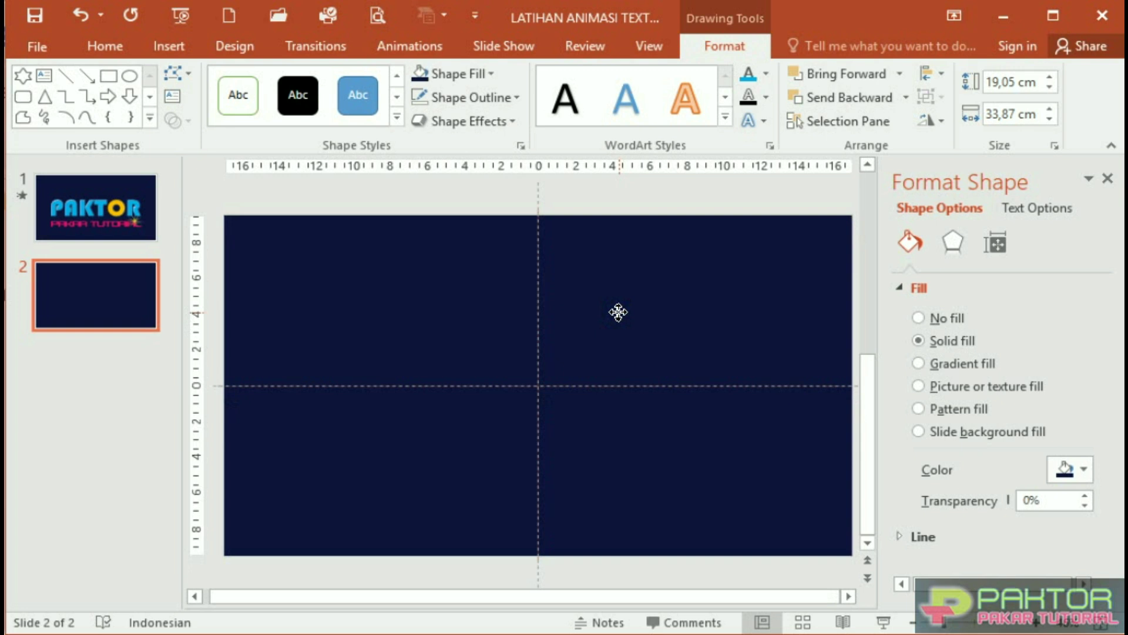
# Move the navy rectangle down to reveal PAKTOR and copy the PAKTOR text box
pyautogui.moveTo(619, 311); pyautogui.dragTo(628, 513)
pyautogui.scroll(-1, 537, 373)
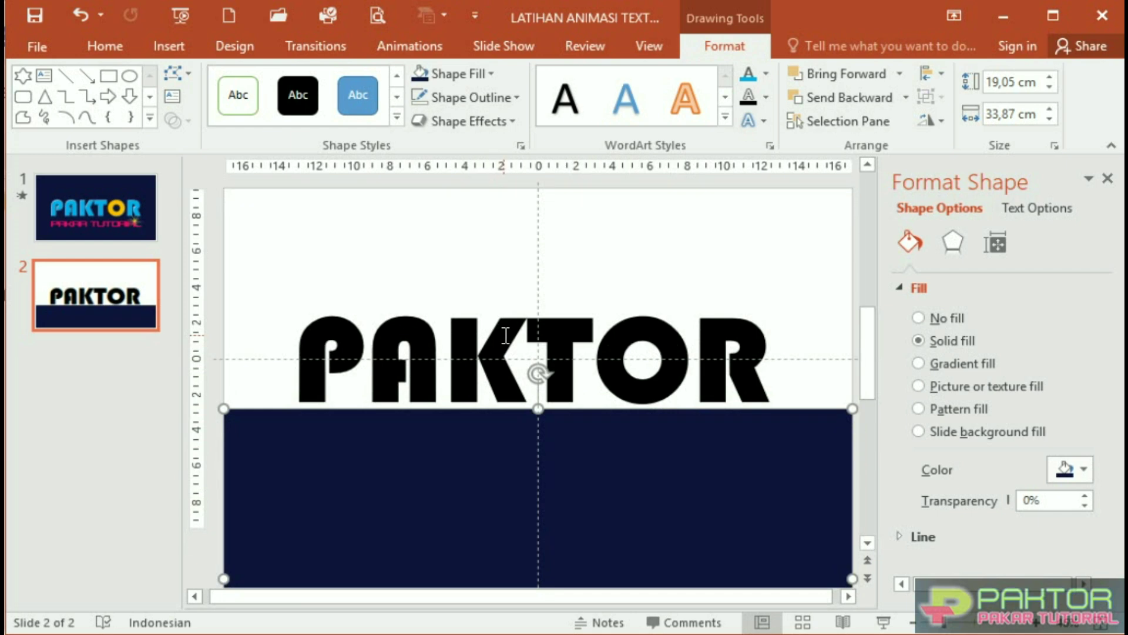
pyautogui.click(574, 279)
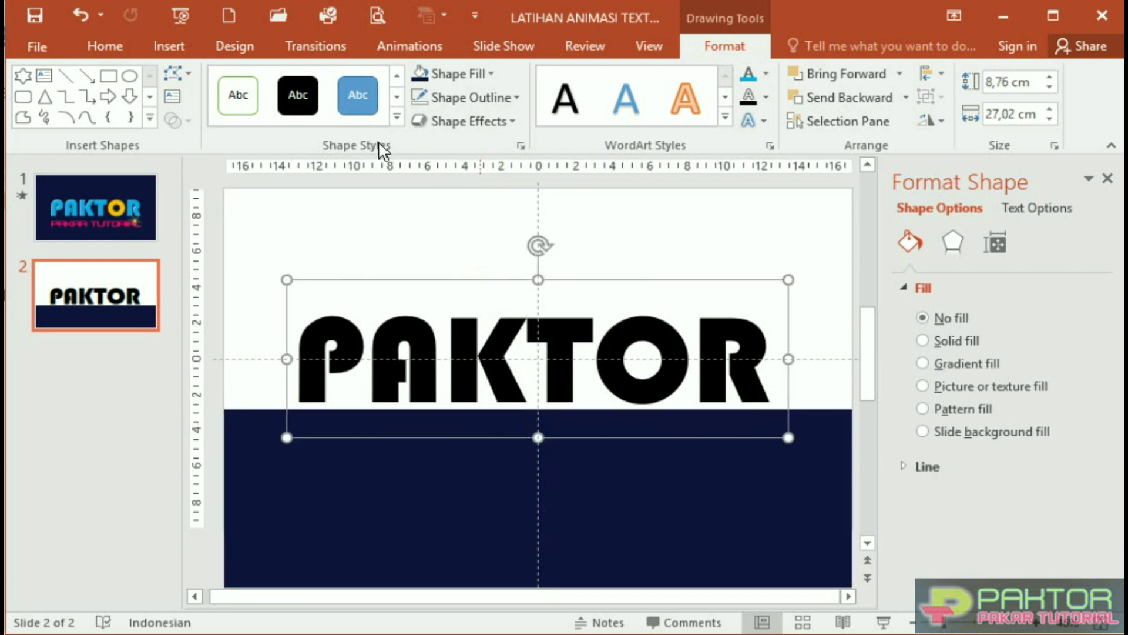
pyautogui.click(112, 50)
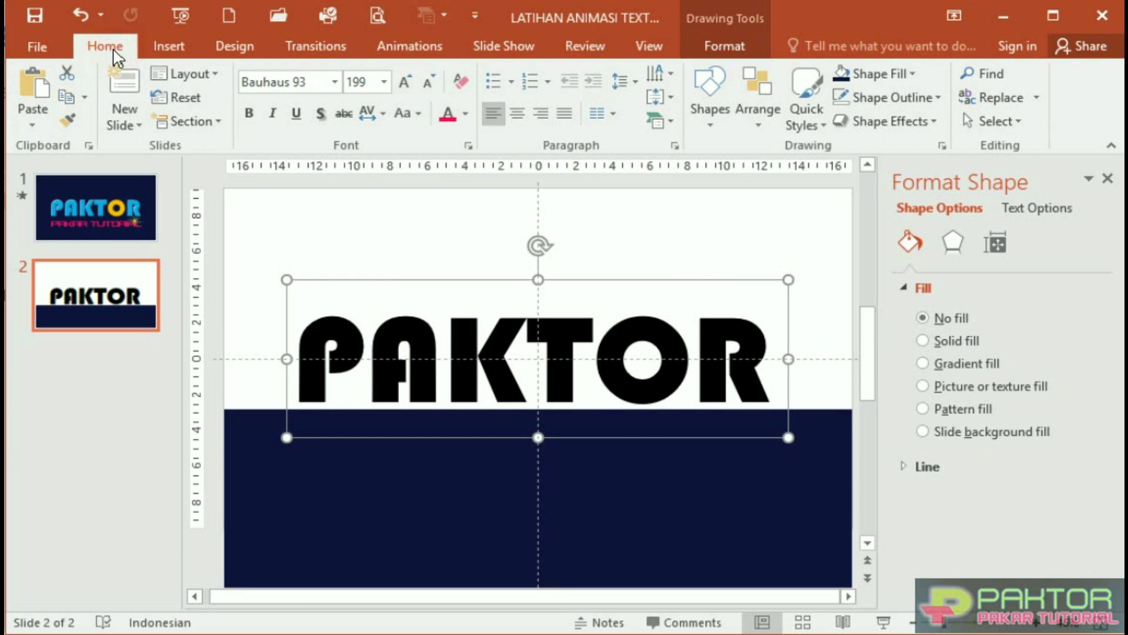
pyautogui.click(67, 100)
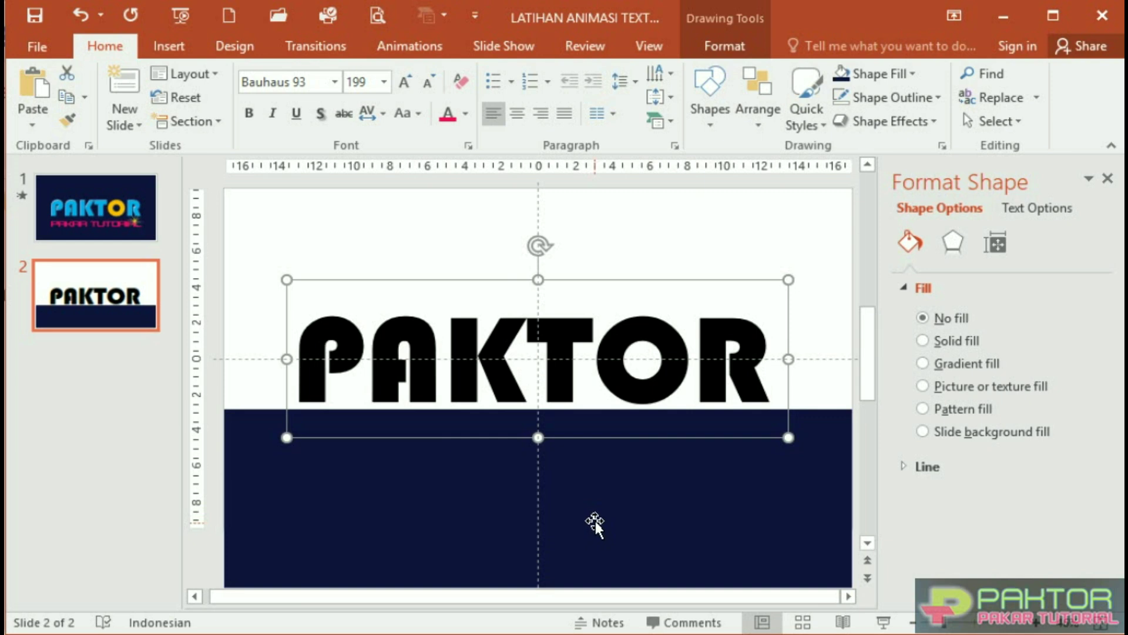
# Move the navy rectangle back over the whole slide and paste the PAKTOR text box on top
pyautogui.moveTo(595, 523); pyautogui.dragTo(595, 337)
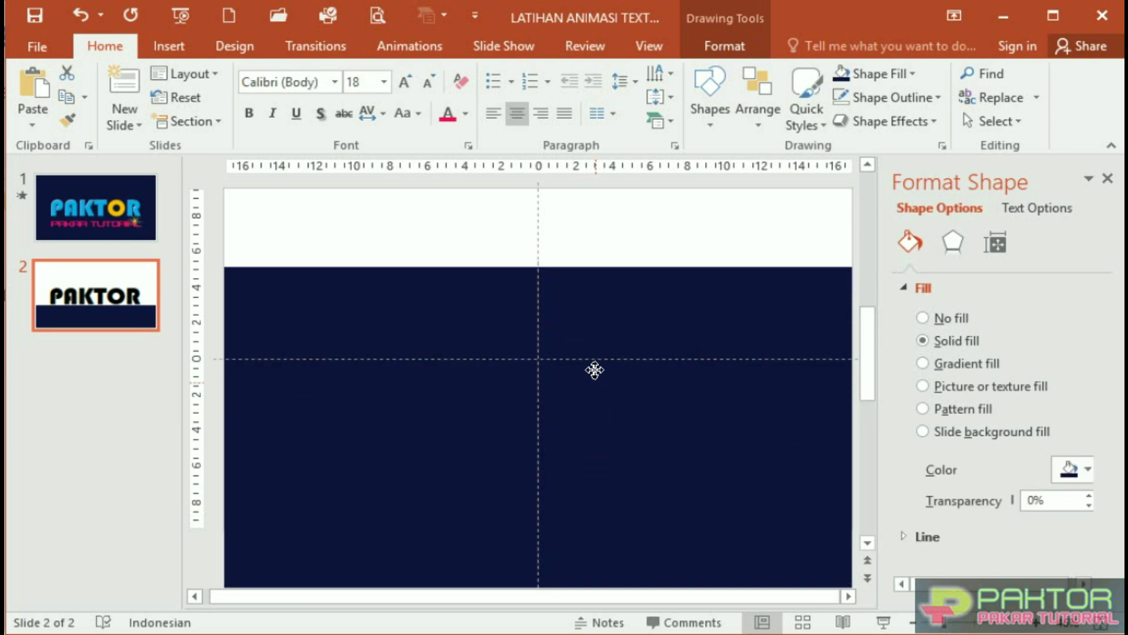
pyautogui.moveTo(595, 337); pyautogui.dragTo(599, 305)
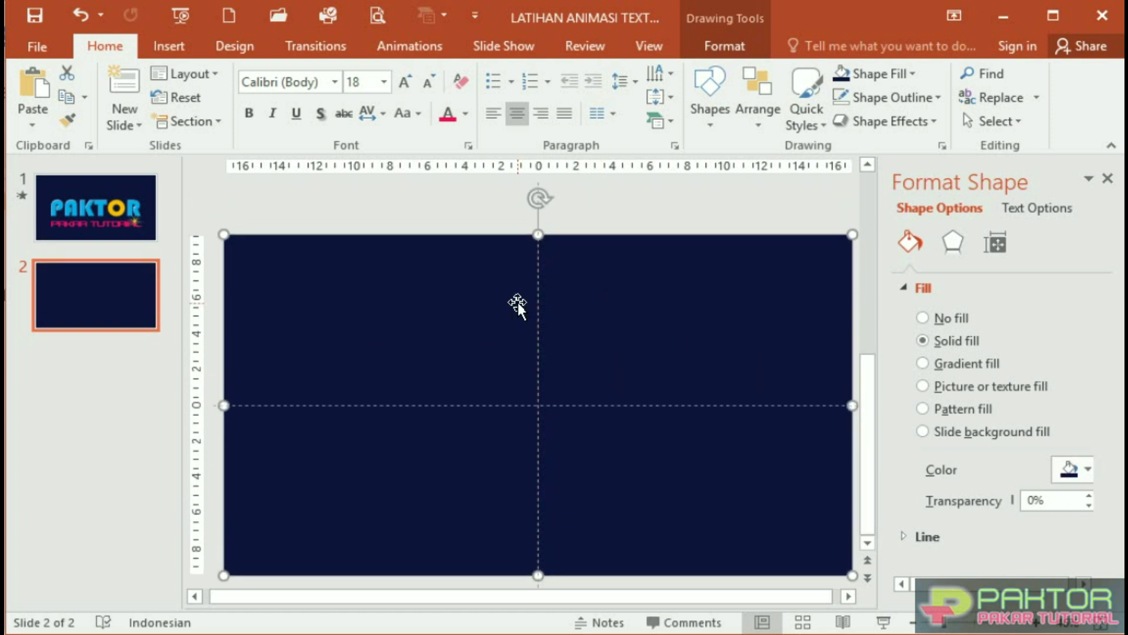
pyautogui.hotkey('ctrl', 'v')
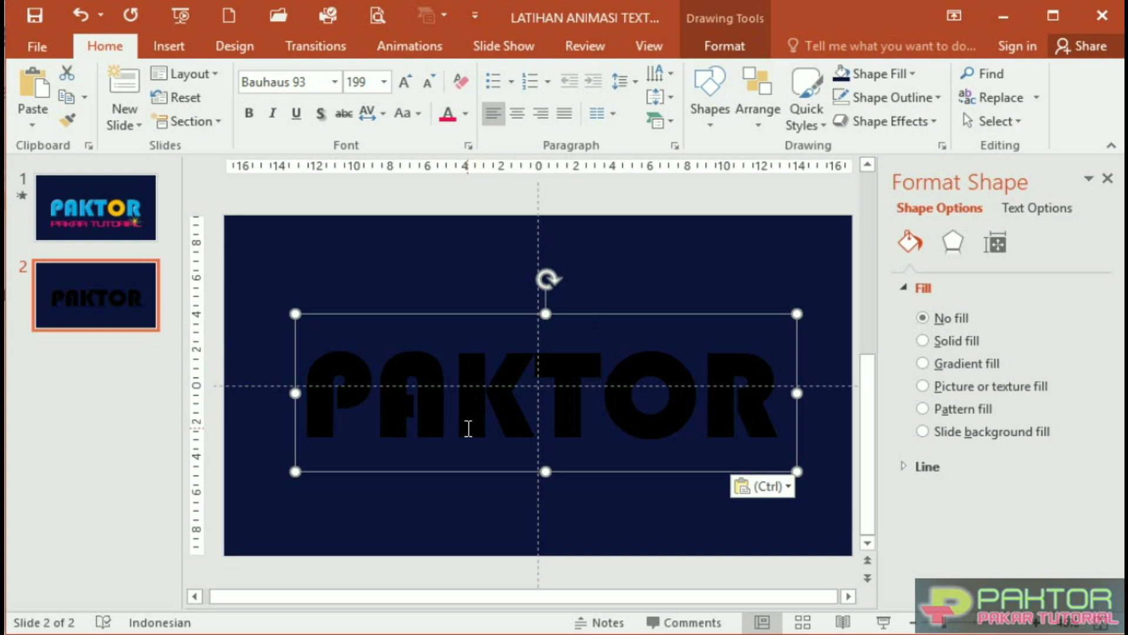
# Reposition the navy rectangle down and back up so it covers the slide again
pyautogui.moveTo(668, 266)
pyautogui.mouseDown()
pyautogui.moveTo(646, 503)
pyautogui.moveTo(660, 474)
pyautogui.mouseUp()
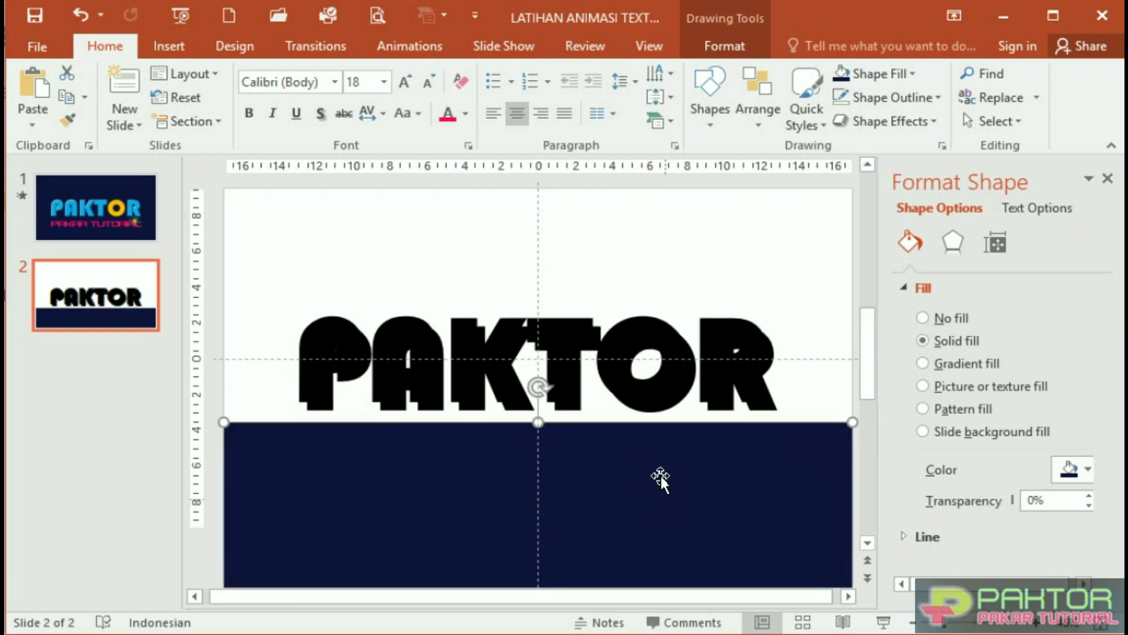
pyautogui.click(651, 402)
pyautogui.click(645, 286)
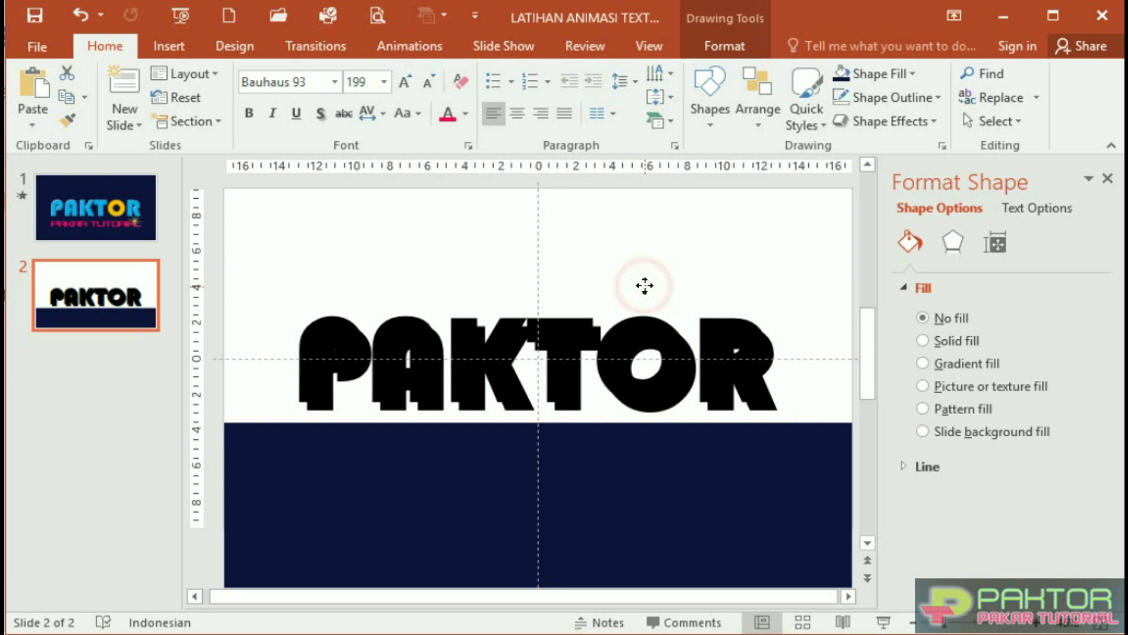
pyautogui.moveTo(645, 286); pyautogui.dragTo(640, 285)
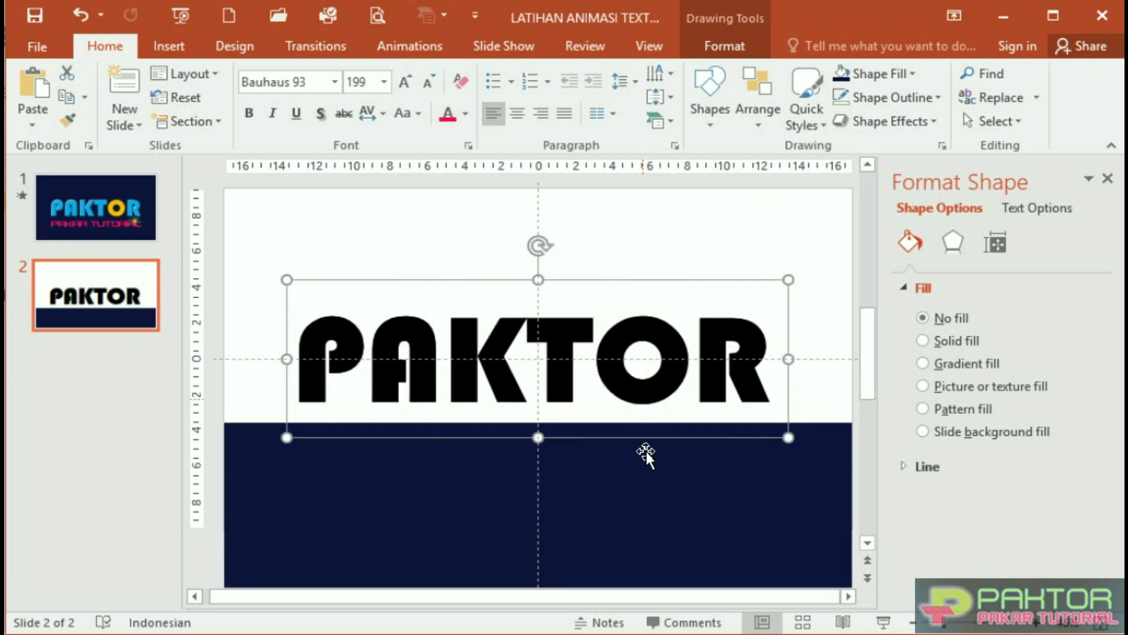
pyautogui.moveTo(634, 486); pyautogui.dragTo(637, 259)
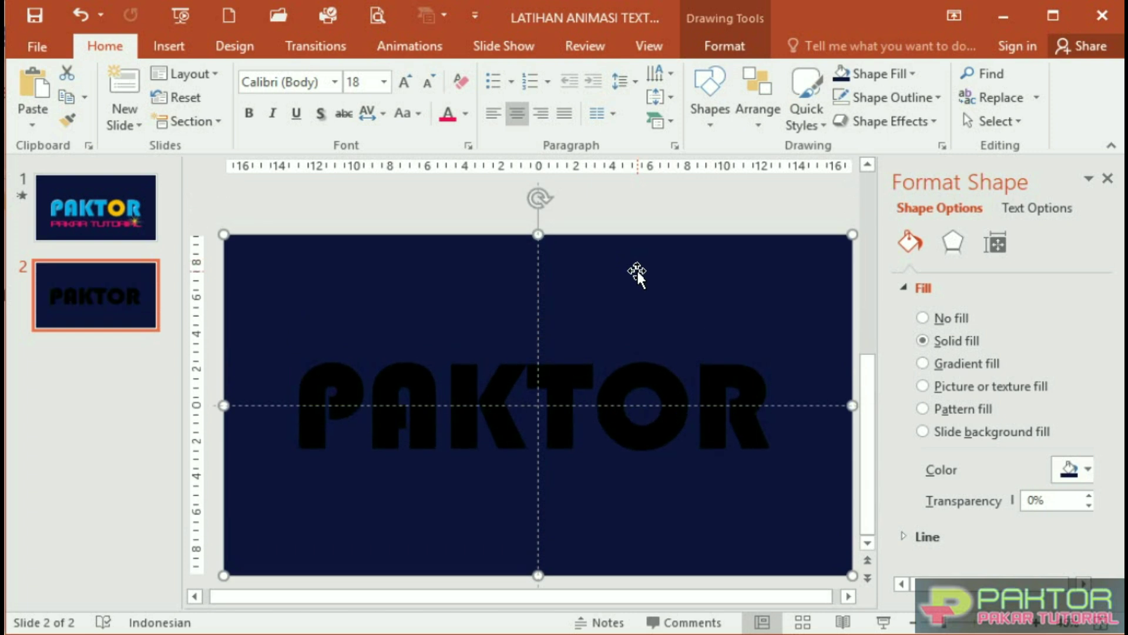
pyautogui.moveTo(637, 271); pyautogui.dragTo(640, 474)
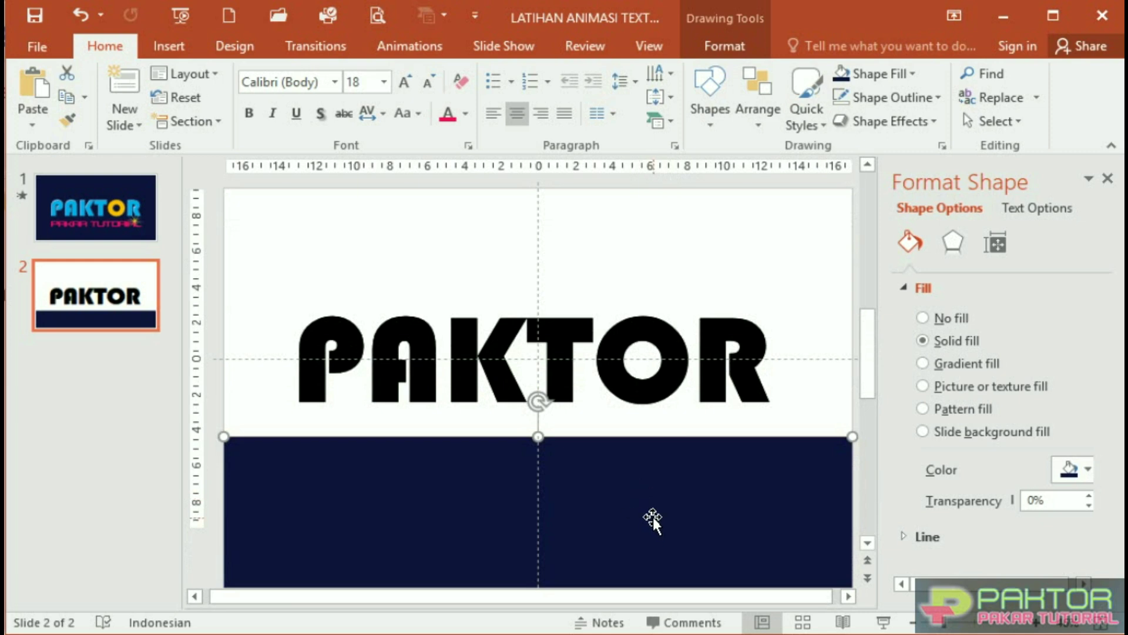
pyautogui.moveTo(653, 517); pyautogui.dragTo(651, 272)
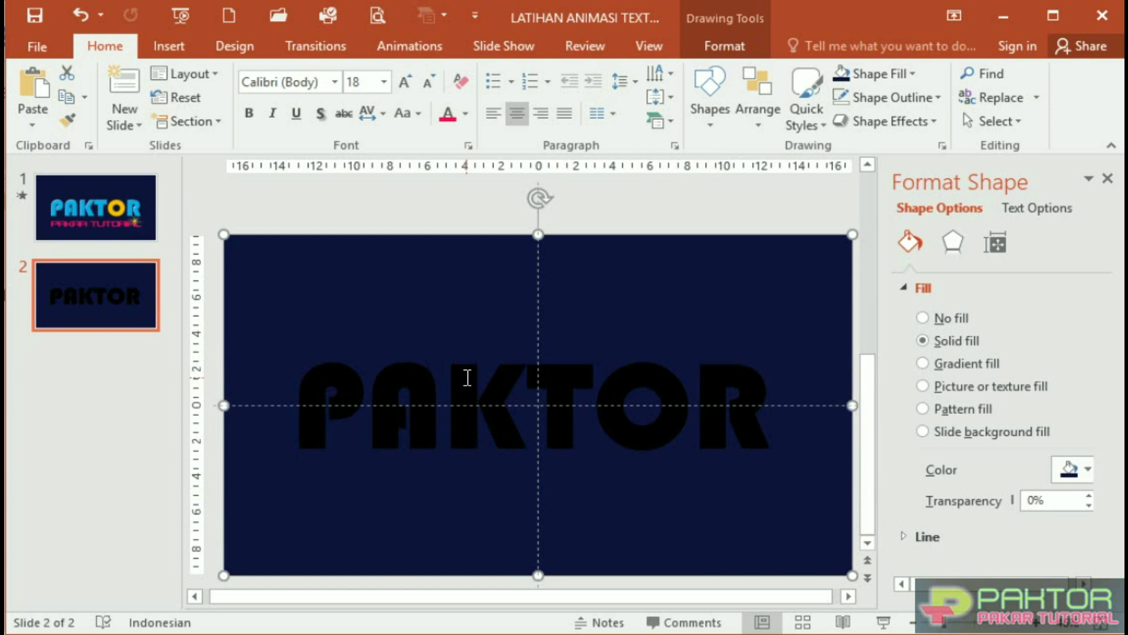
# Select the PAKTOR text box and undo the last change, leaving both shapes selected
pyautogui.click(467, 377)
pyautogui.click(467, 307)
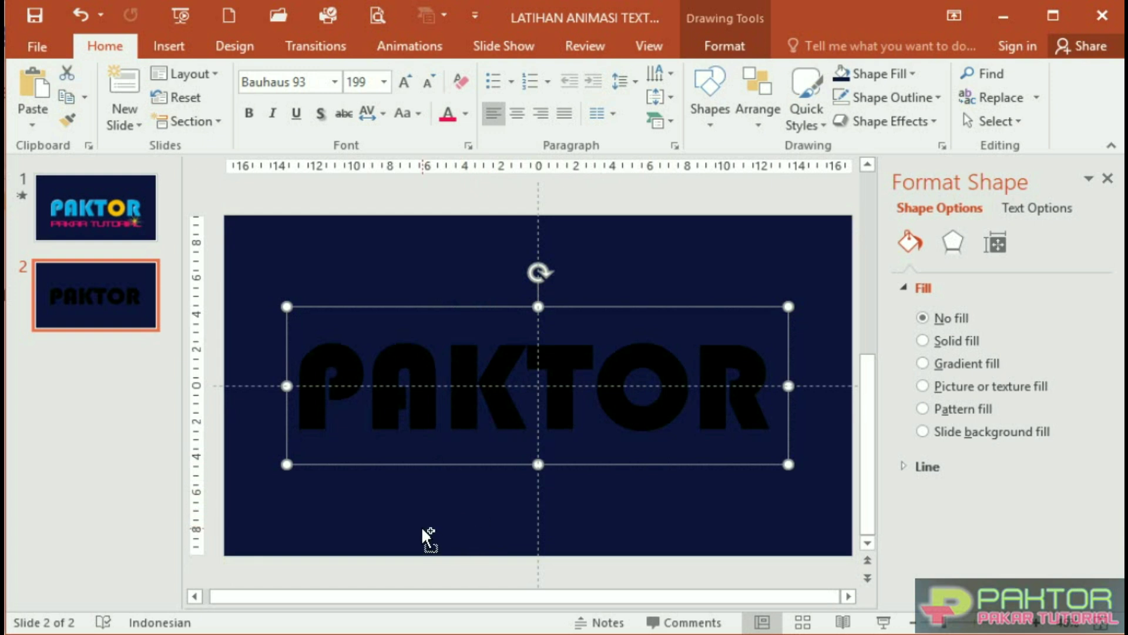
pyautogui.hotkey('ctrl', 'z')
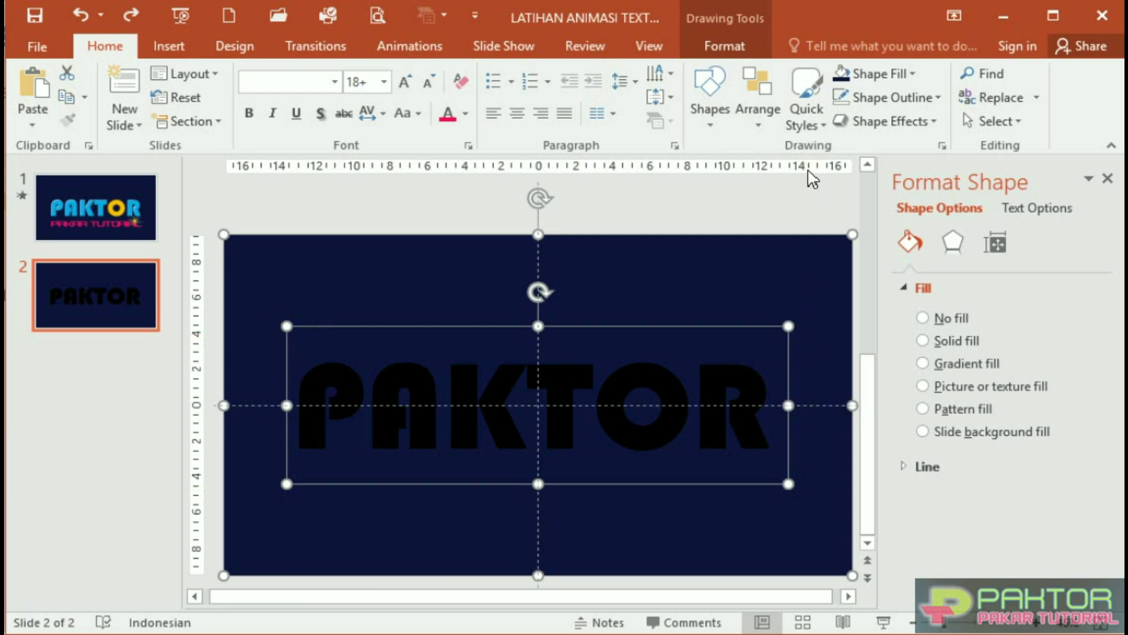
# Combine the rectangle and PAKTOR text using Merge Shapes > Combine
pyautogui.click(724, 46)
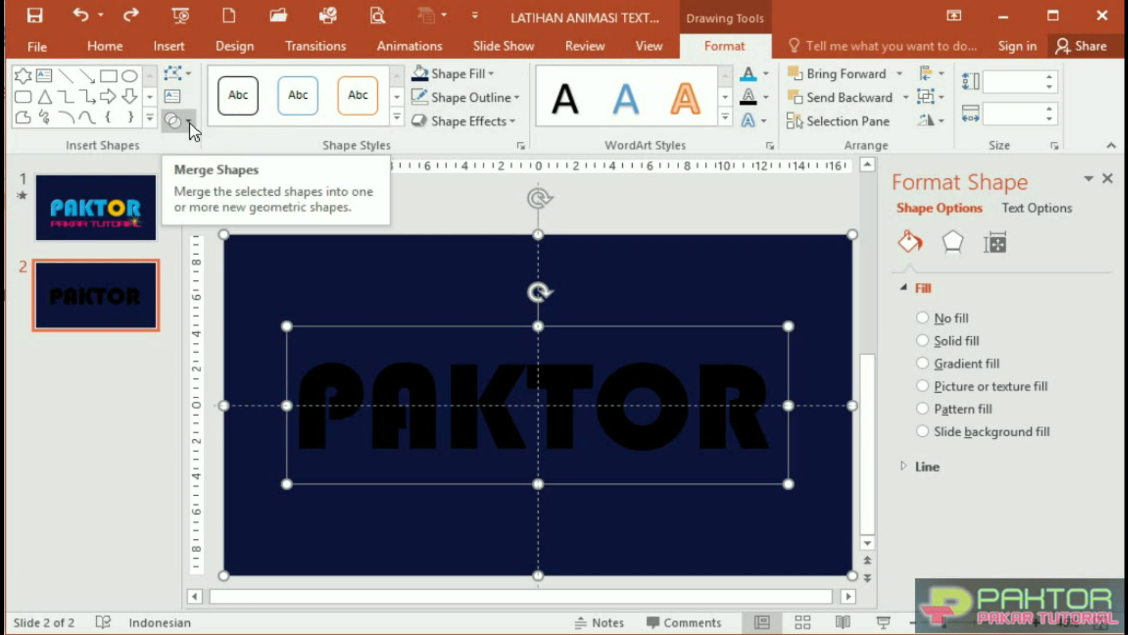
pyautogui.click(190, 125)
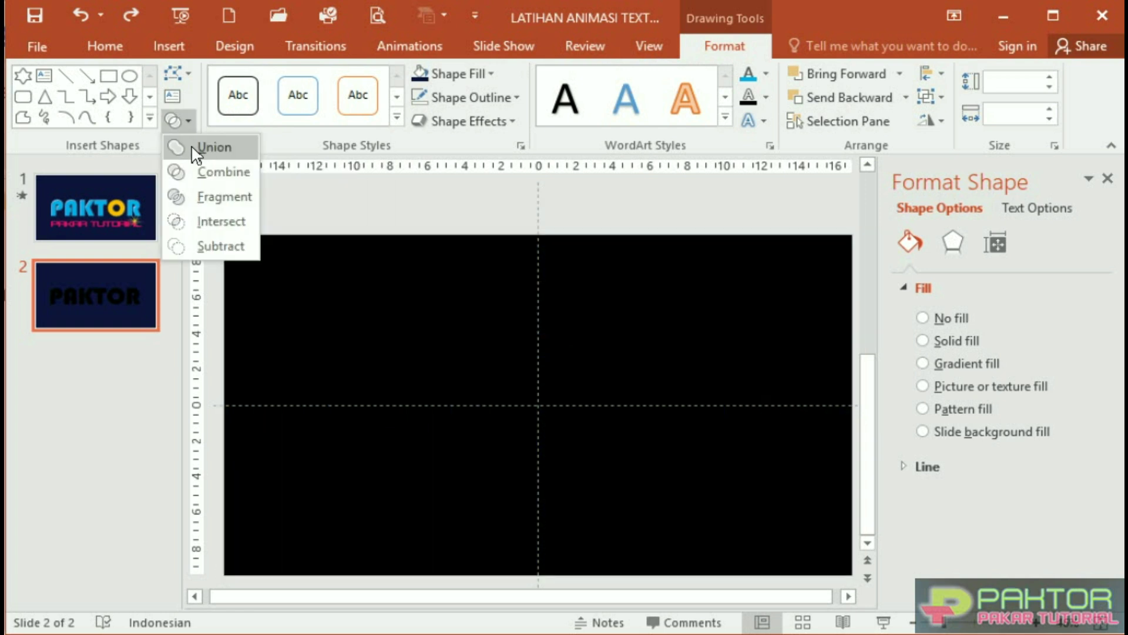
pyautogui.click(215, 175)
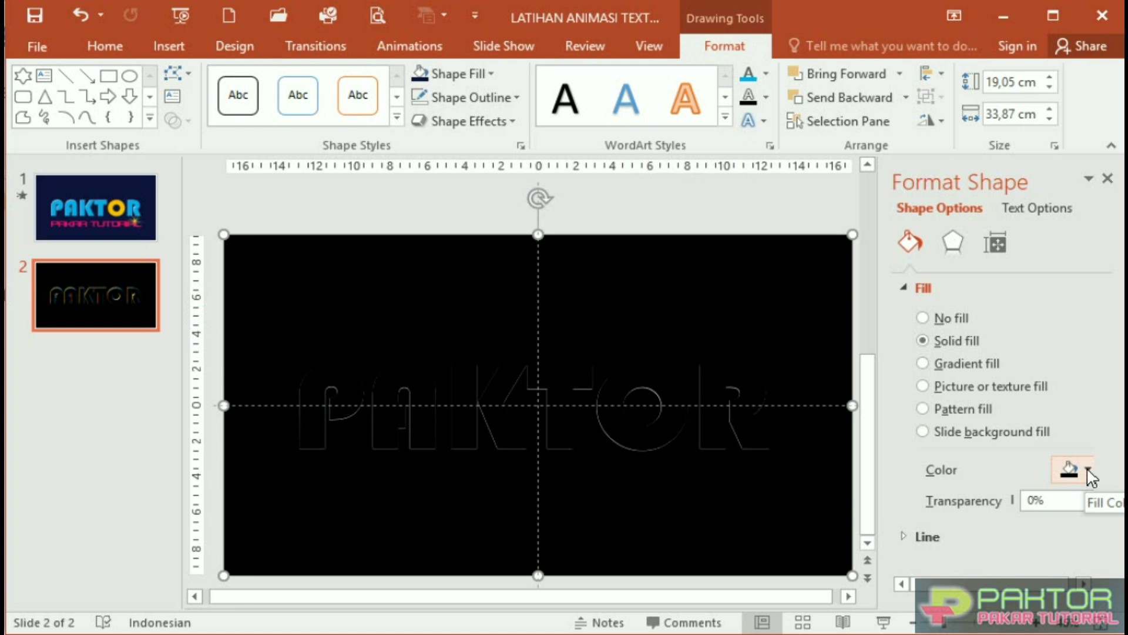
# Fill the combined cut-out shape Dark Blue and drag it down below the PAKTOR text
pyautogui.click(490, 74)
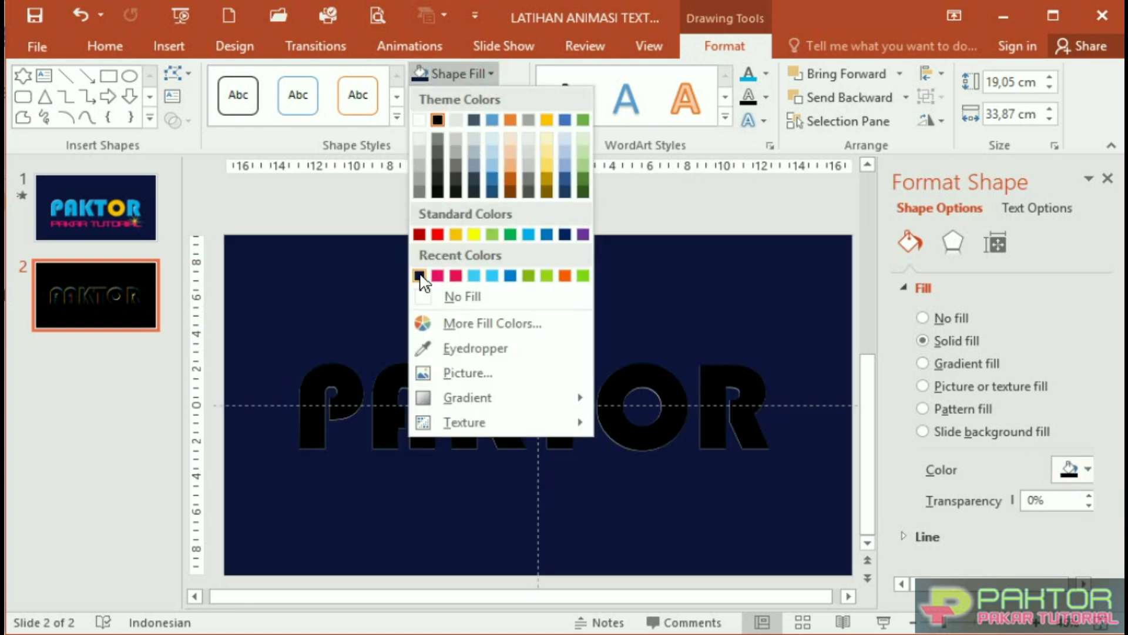
pyautogui.click(420, 275)
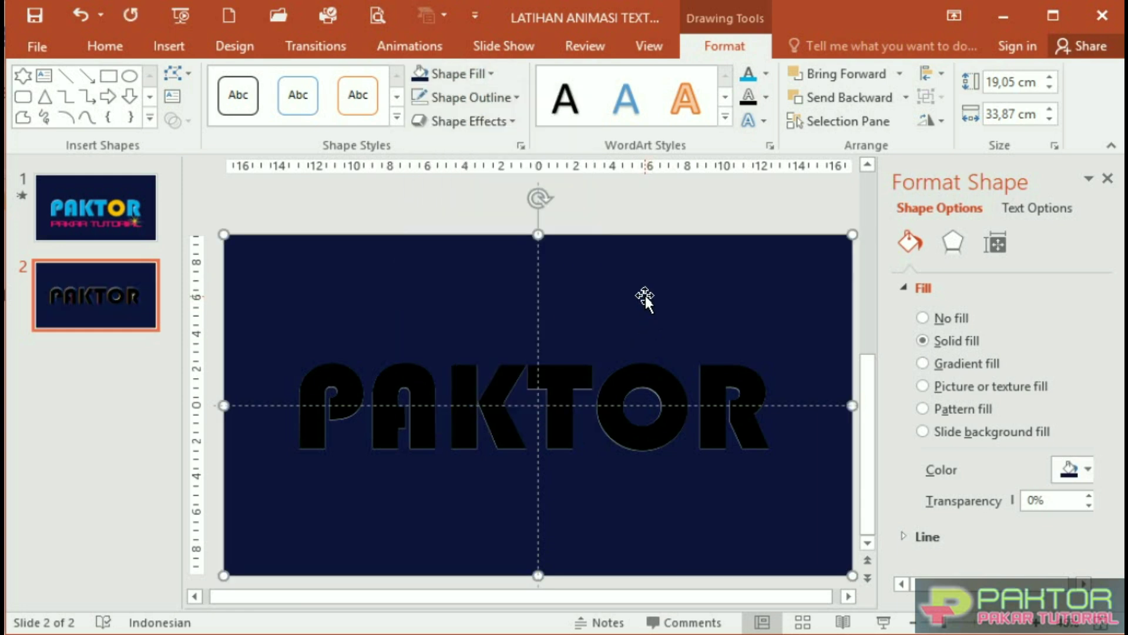
pyautogui.moveTo(645, 297)
pyautogui.mouseDown()
pyautogui.moveTo(645, 469)
pyautogui.moveTo(648, 271)
pyautogui.moveTo(647, 426)
pyautogui.moveTo(654, 282)
pyautogui.moveTo(655, 294)
pyautogui.mouseUp()
pyautogui.moveTo(595, 294); pyautogui.dragTo(597, 541)
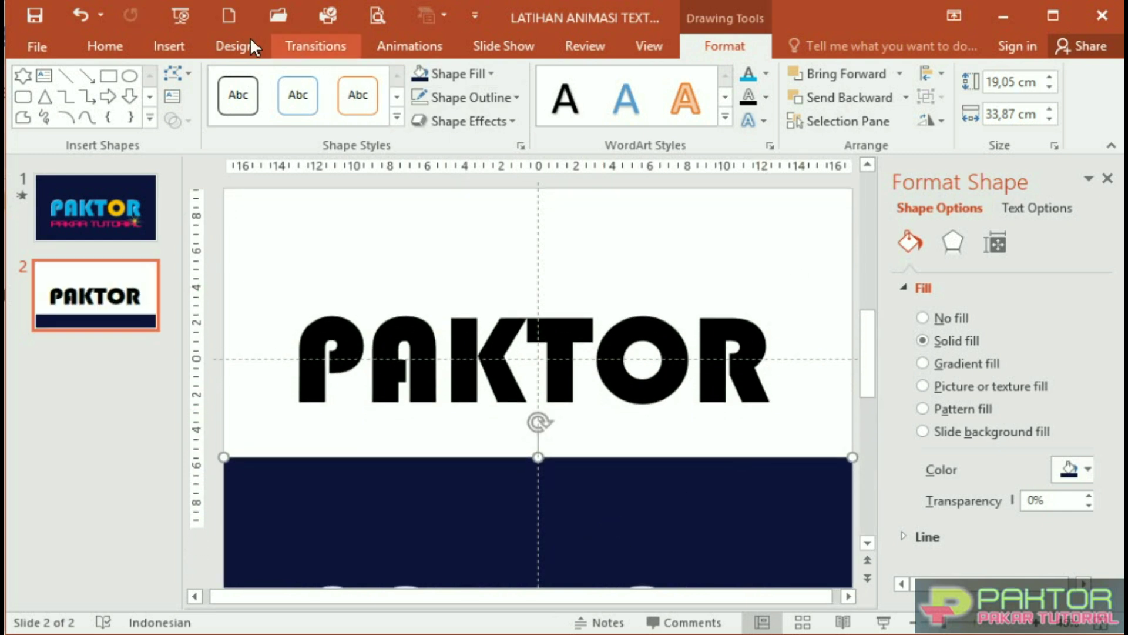
# Draw a tall narrow rectangle to the right of PAKTOR
pyautogui.click(170, 47)
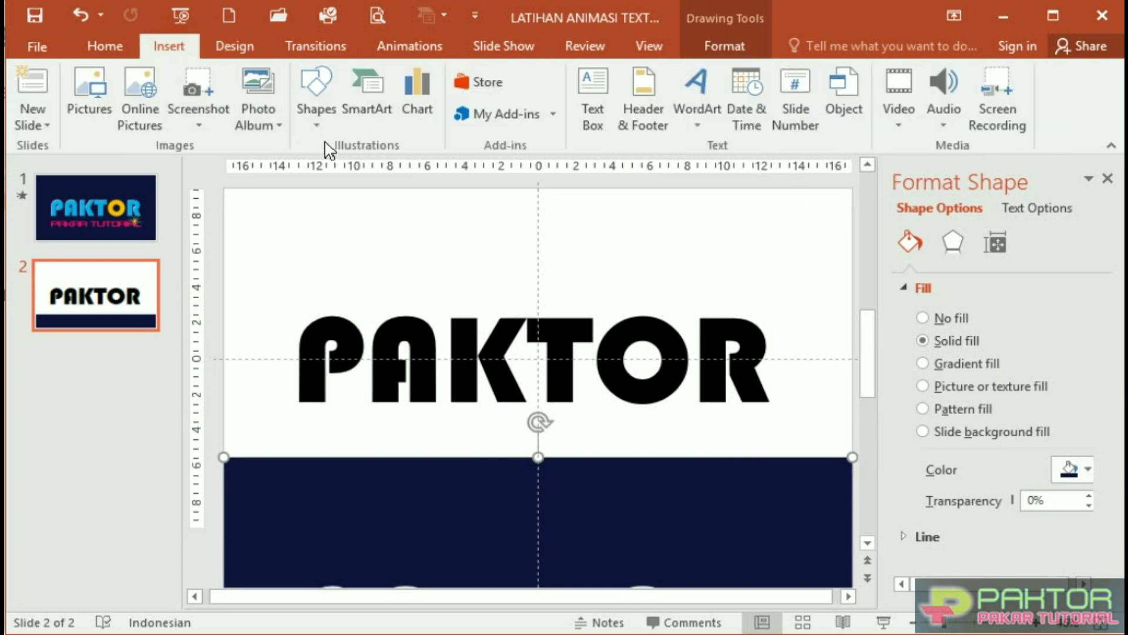
pyautogui.click(321, 126)
pyautogui.click(393, 168)
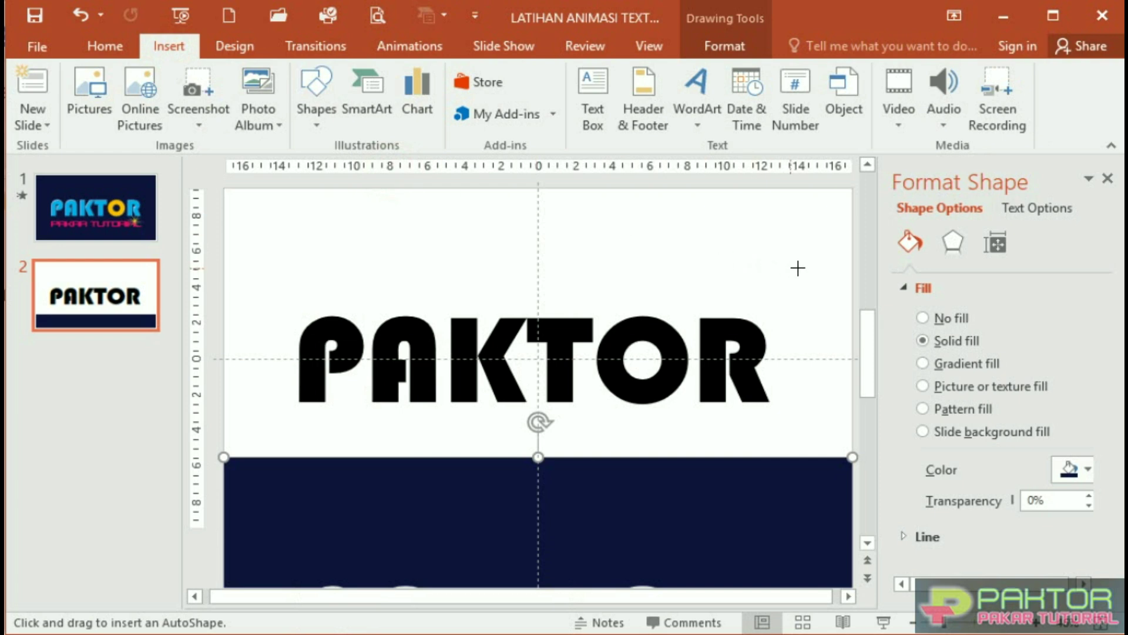
pyautogui.moveTo(788, 269)
pyautogui.mouseDown()
pyautogui.moveTo(838, 396)
pyautogui.moveTo(838, 438)
pyautogui.mouseUp()
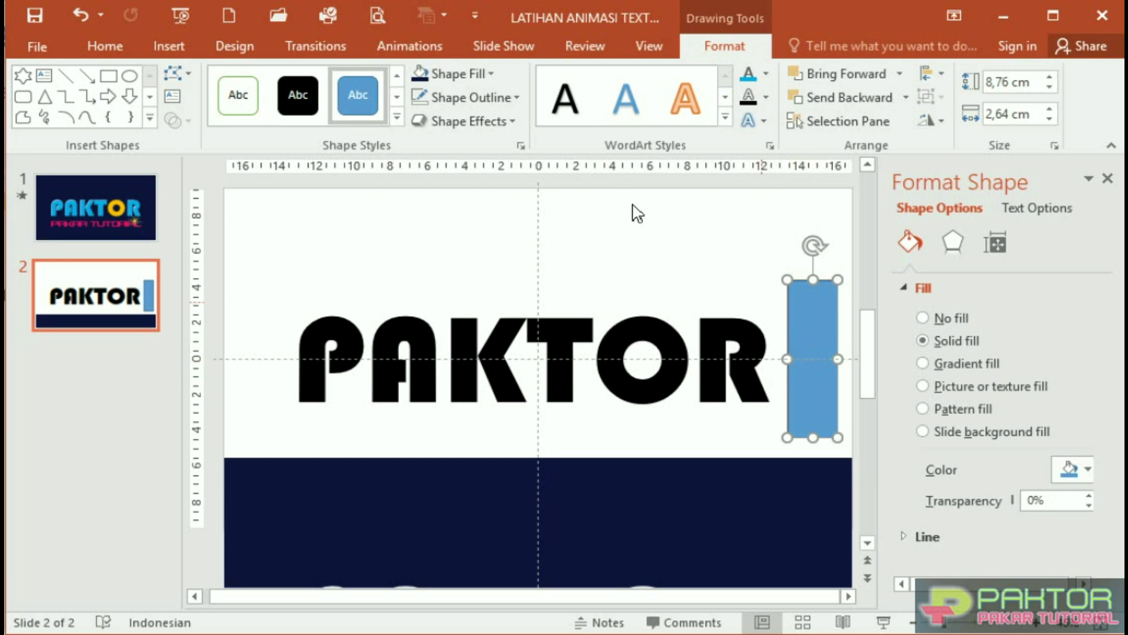
pyautogui.hotkey('ctrl', 'z')
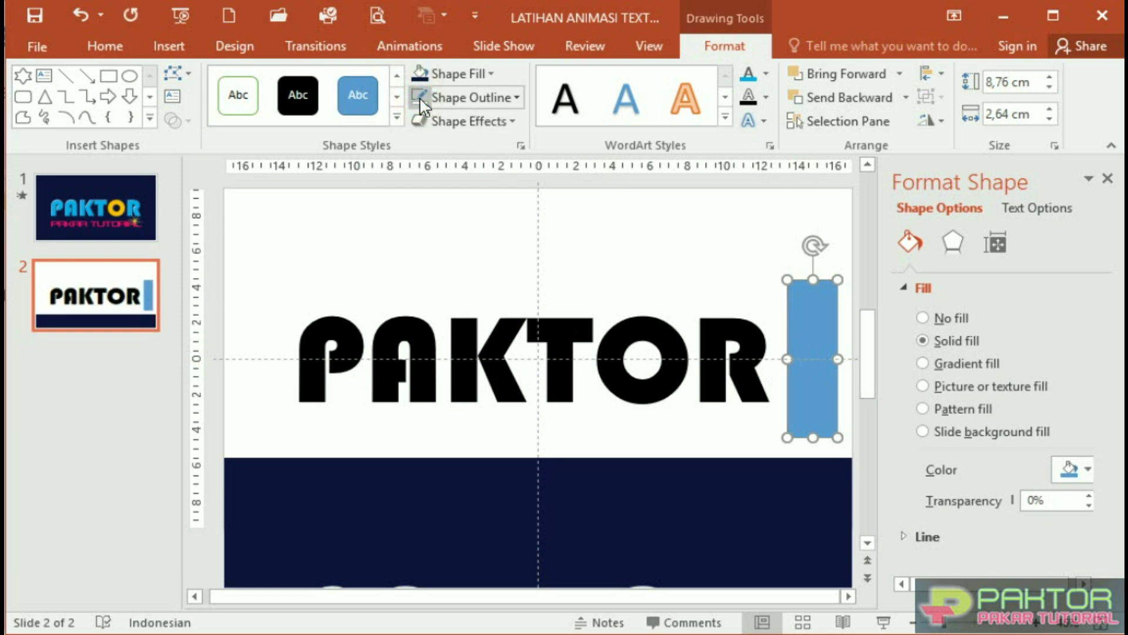
# Give the rectangle a light-blue gradient fill fading to transparent edges
pyautogui.click(1086, 469)
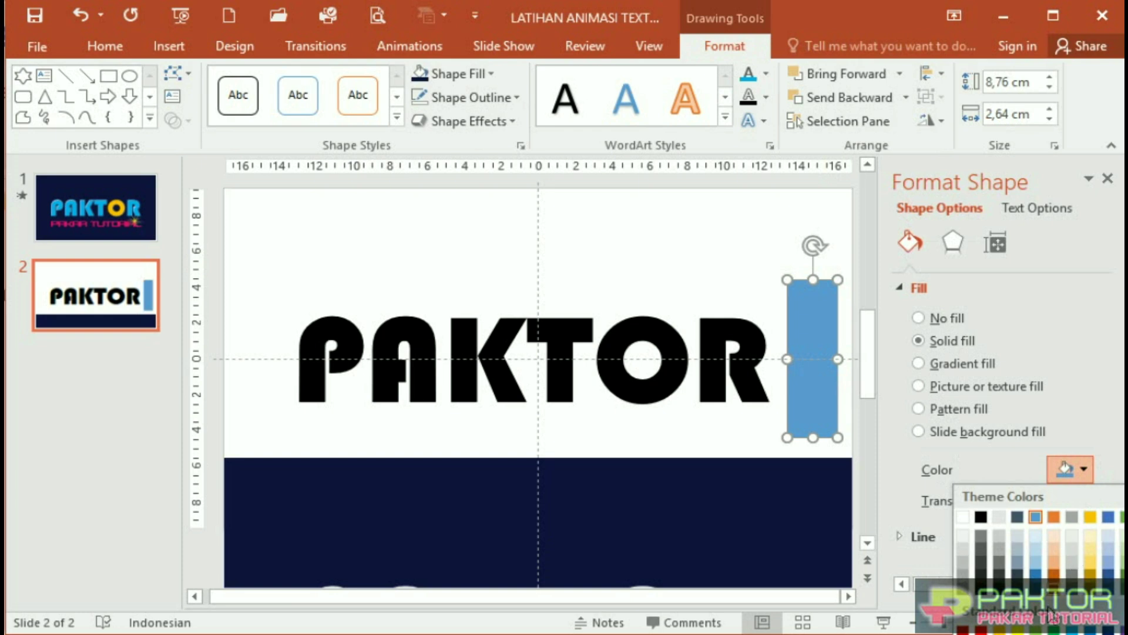
pyautogui.click(919, 363)
pyautogui.scroll(-4, 1097, 530)
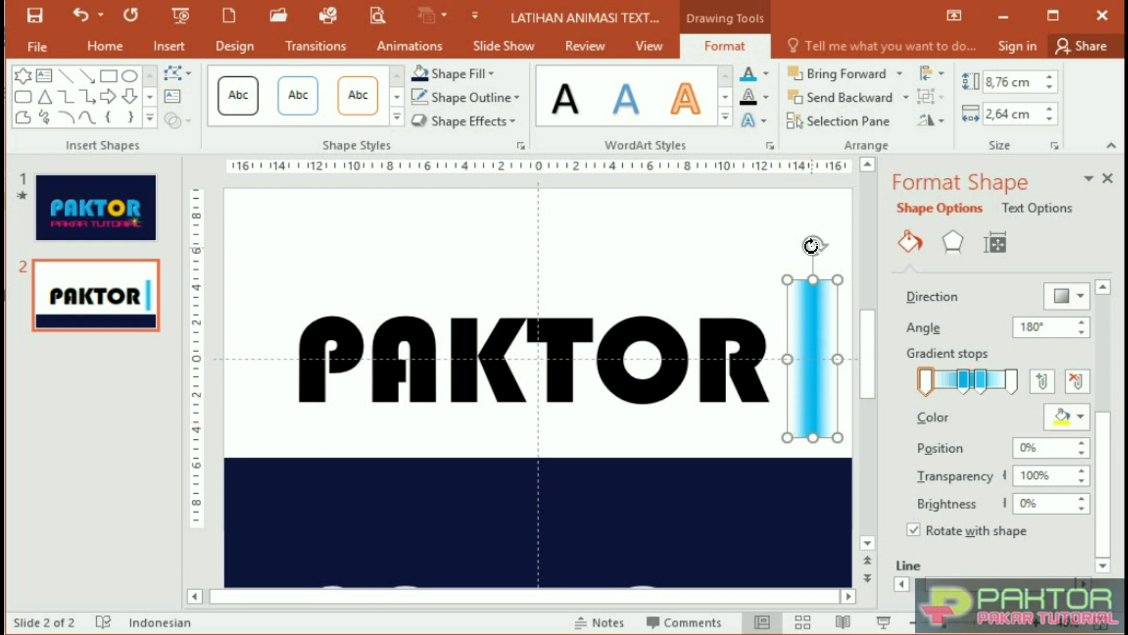
# Tilt the gradient bar into a slash and place a copy left of PAKTOR
pyautogui.moveTo(812, 246); pyautogui.dragTo(839, 246)
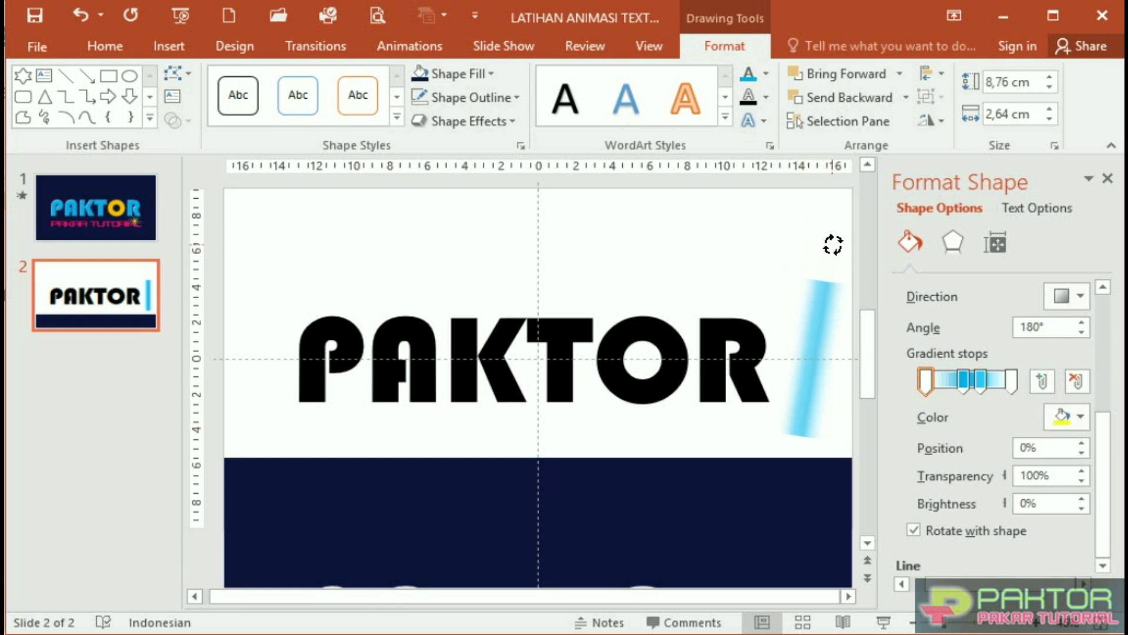
pyautogui.moveTo(839, 245); pyautogui.dragTo(839, 246)
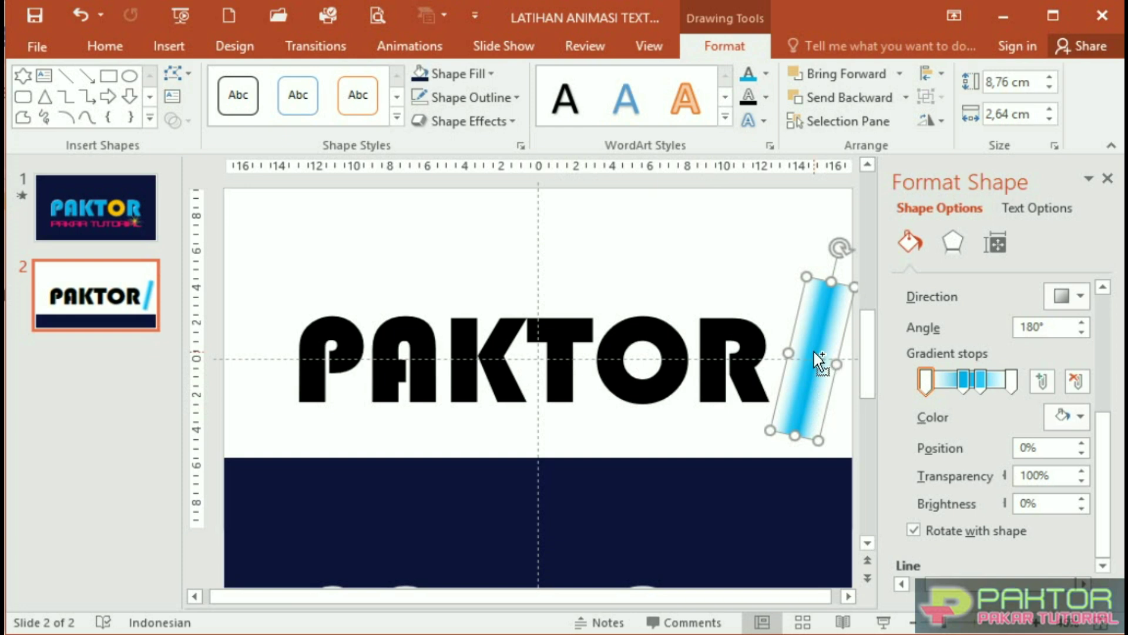
pyautogui.moveTo(812, 351); pyautogui.dragTo(272, 323)
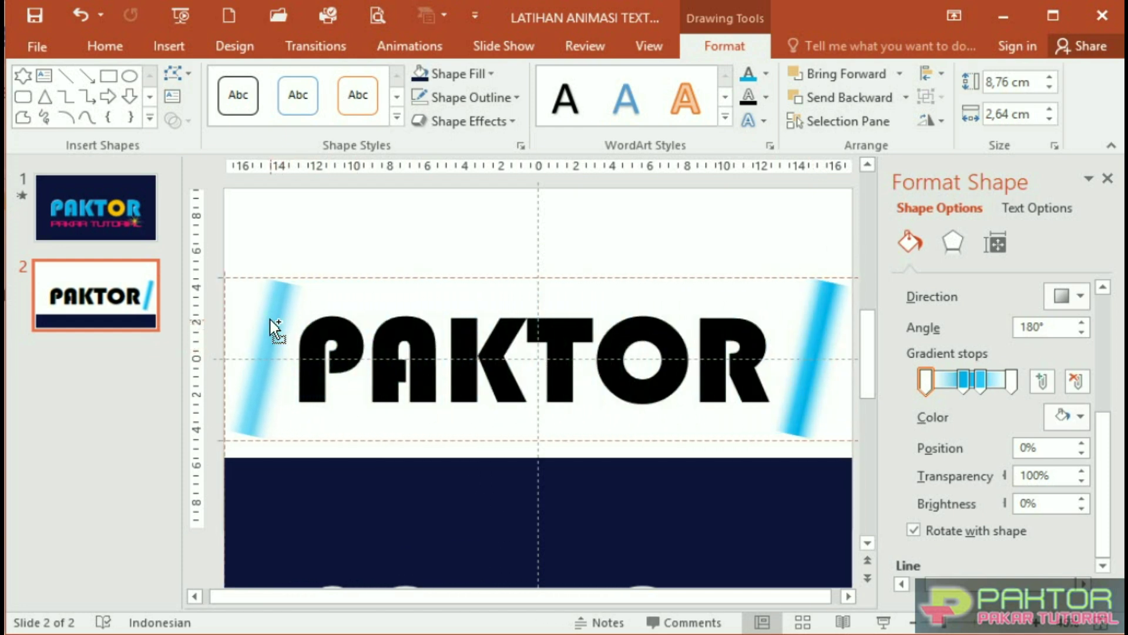
pyautogui.moveTo(272, 324); pyautogui.dragTo(269, 317)
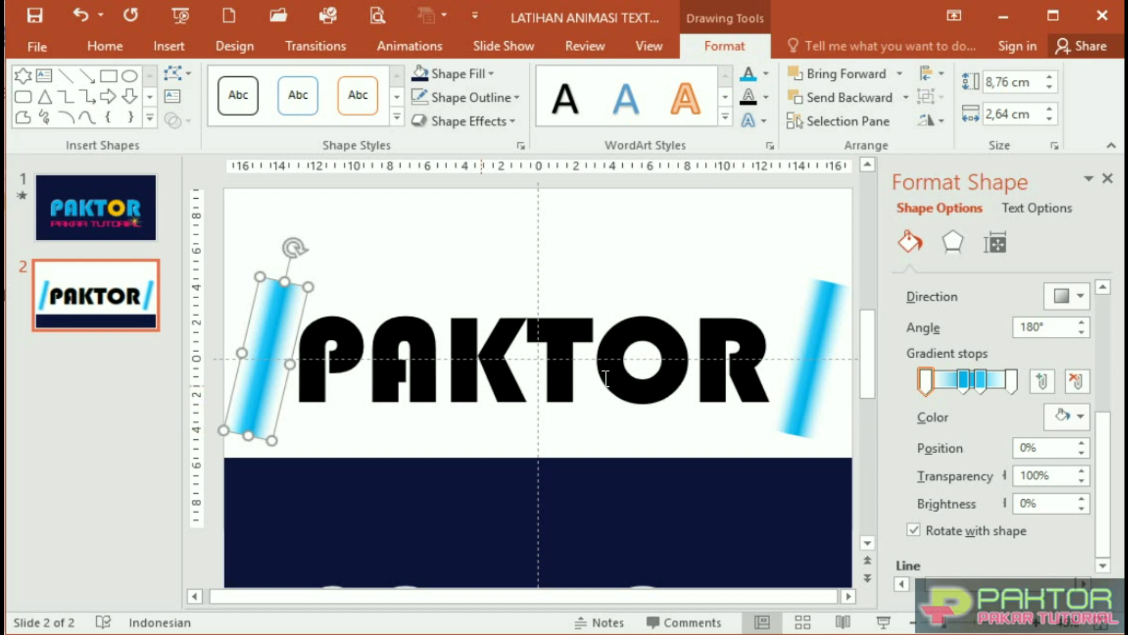
# Recolour the right bar's gradient stops yellow and orange for a yellow-orange gradient fill
pyautogui.click(819, 357)
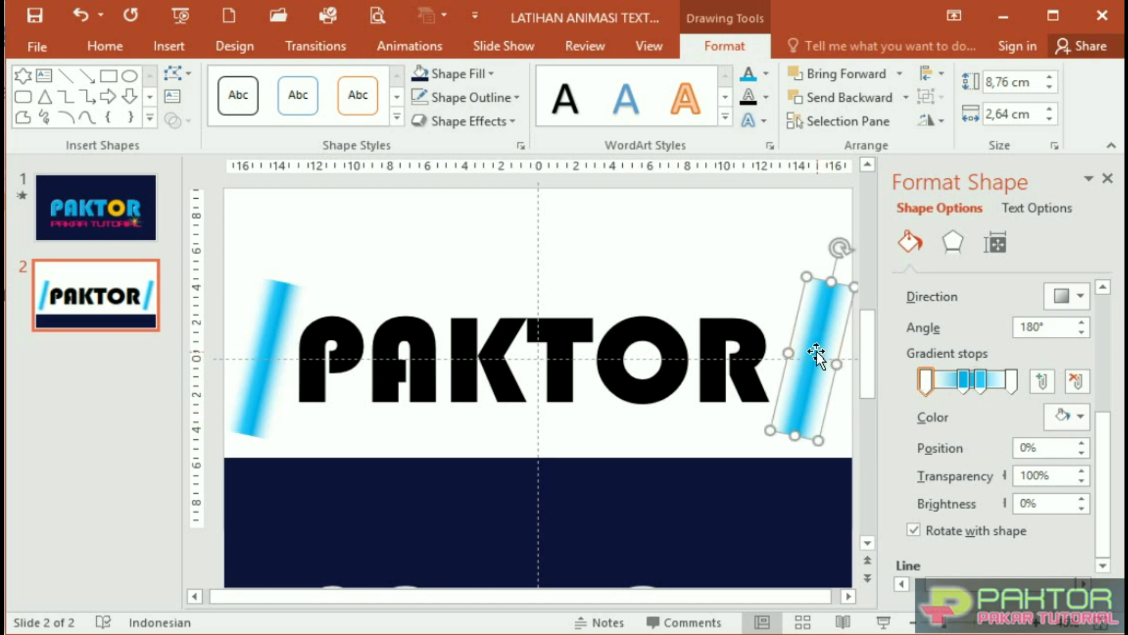
pyautogui.click(980, 382)
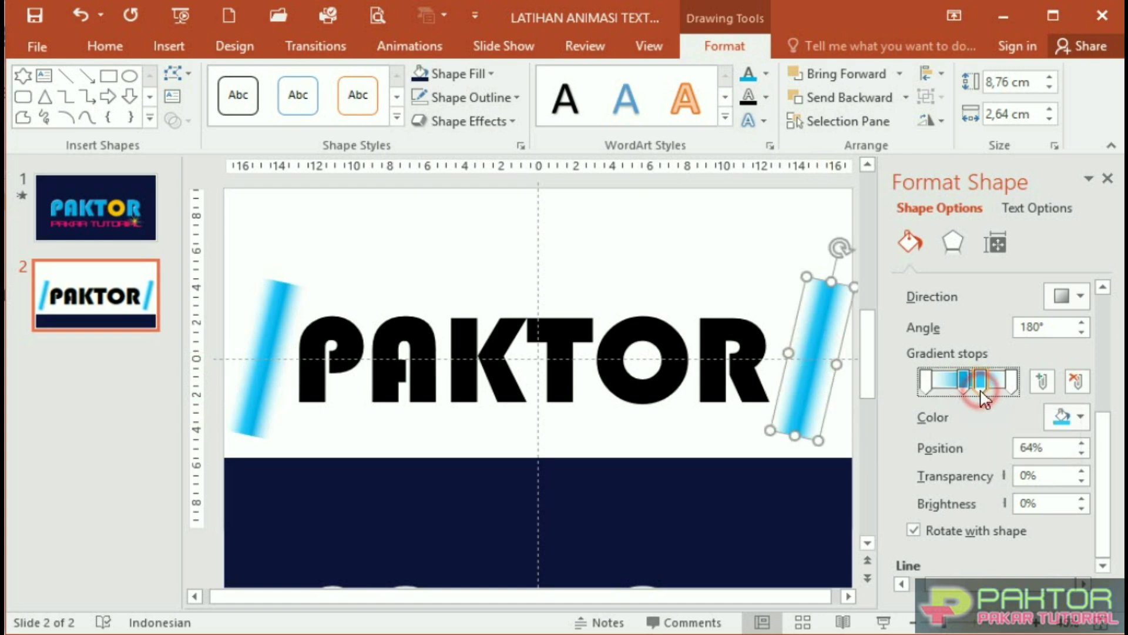
pyautogui.click(1081, 419)
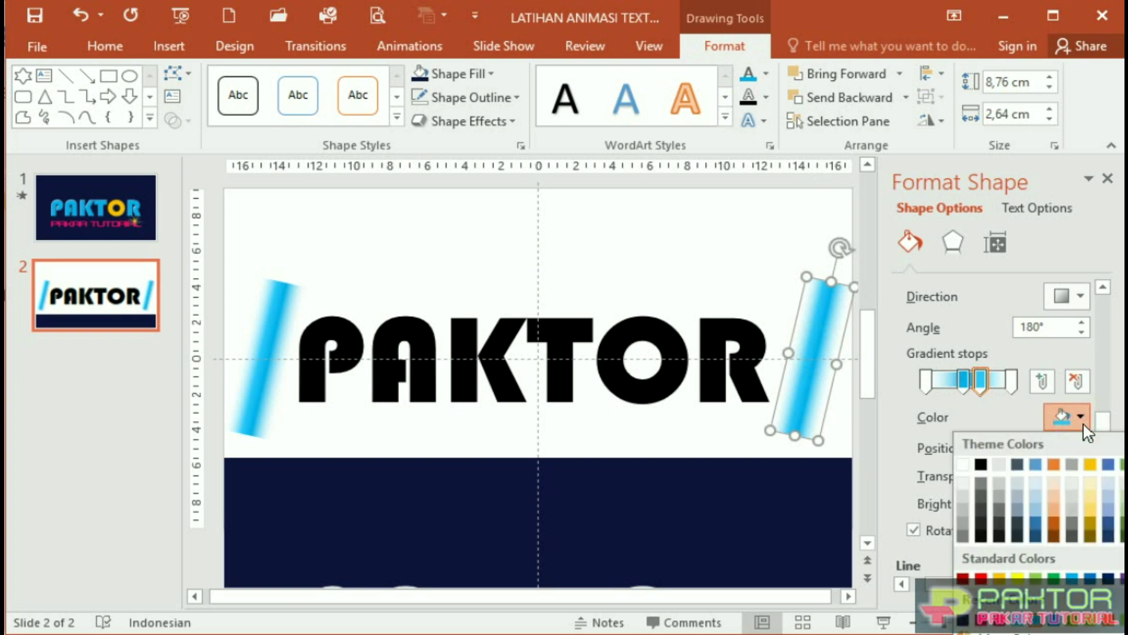
pyautogui.click(1019, 579)
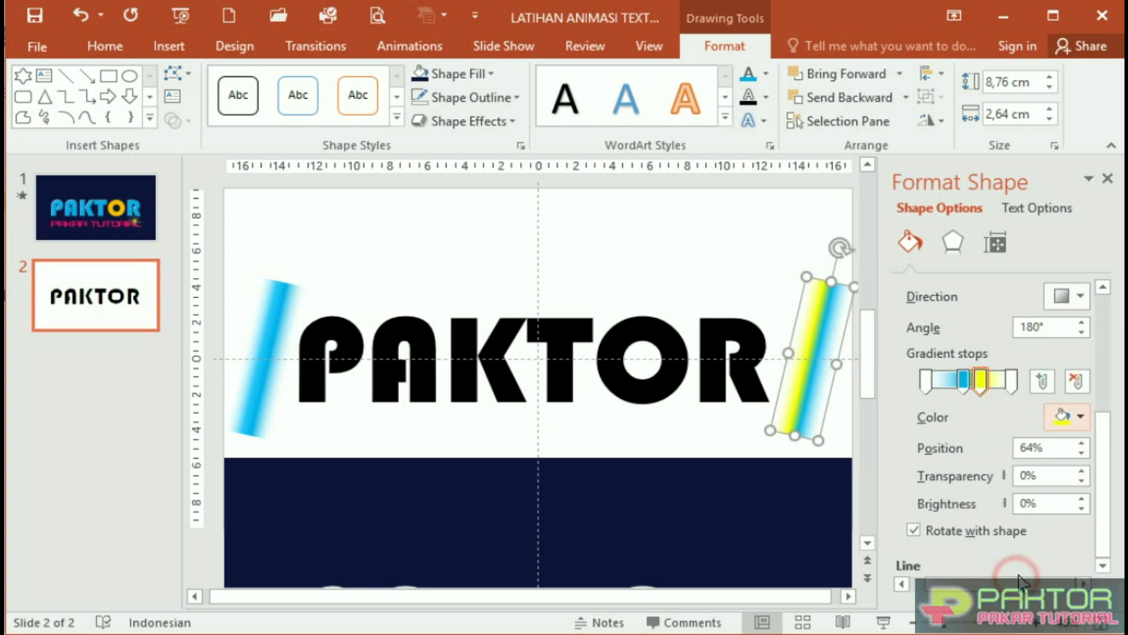
pyautogui.click(964, 383)
pyautogui.click(1081, 417)
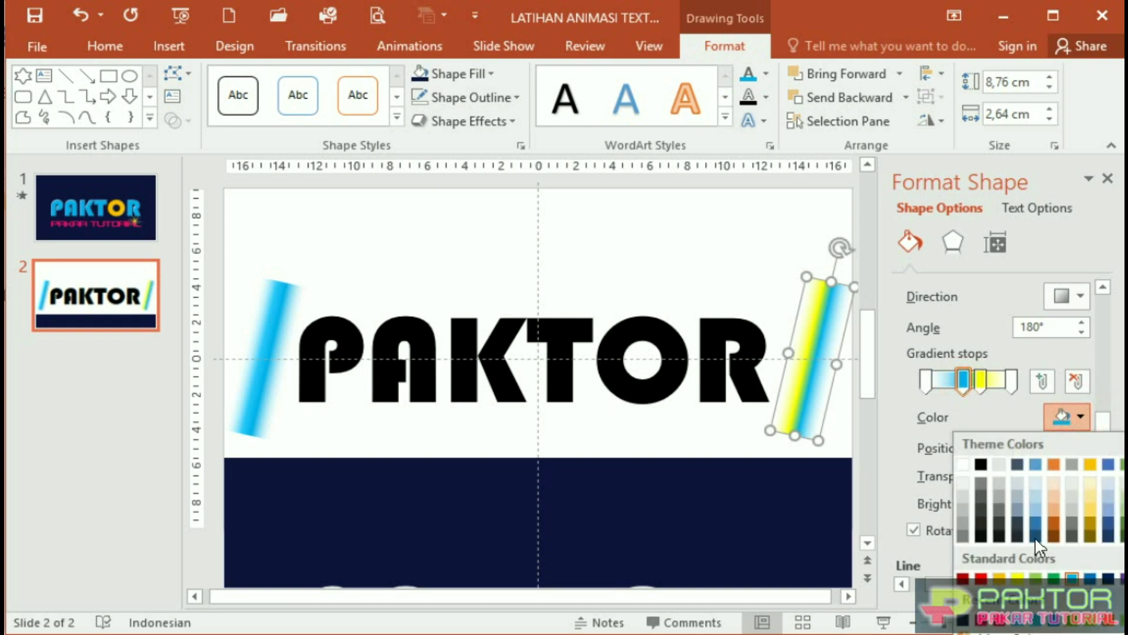
pyautogui.click(999, 579)
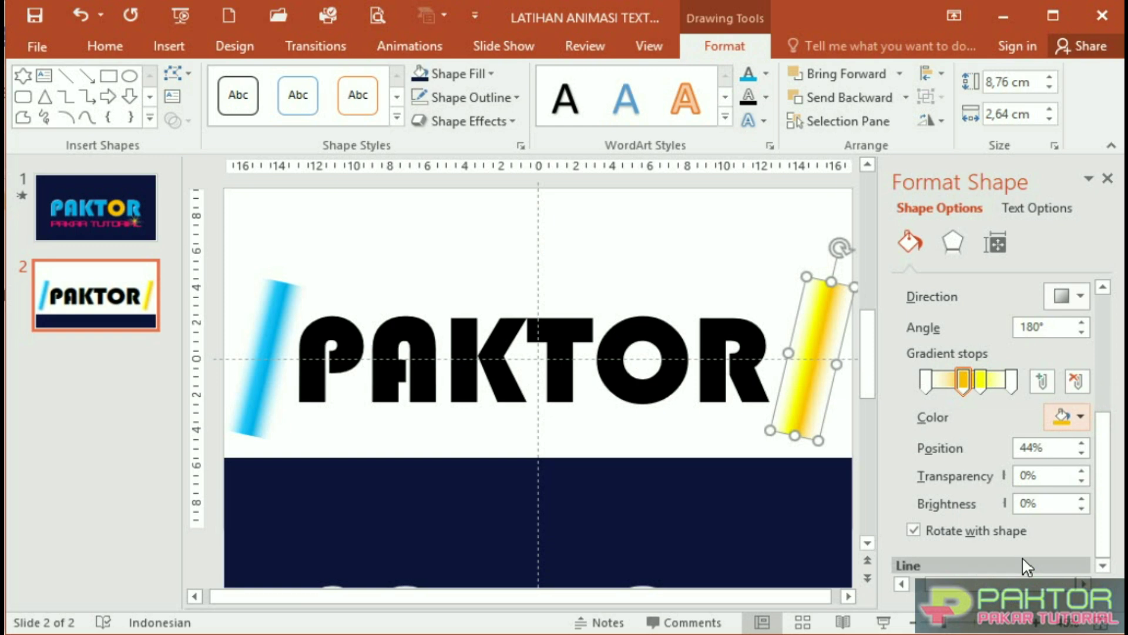
pyautogui.click(627, 256)
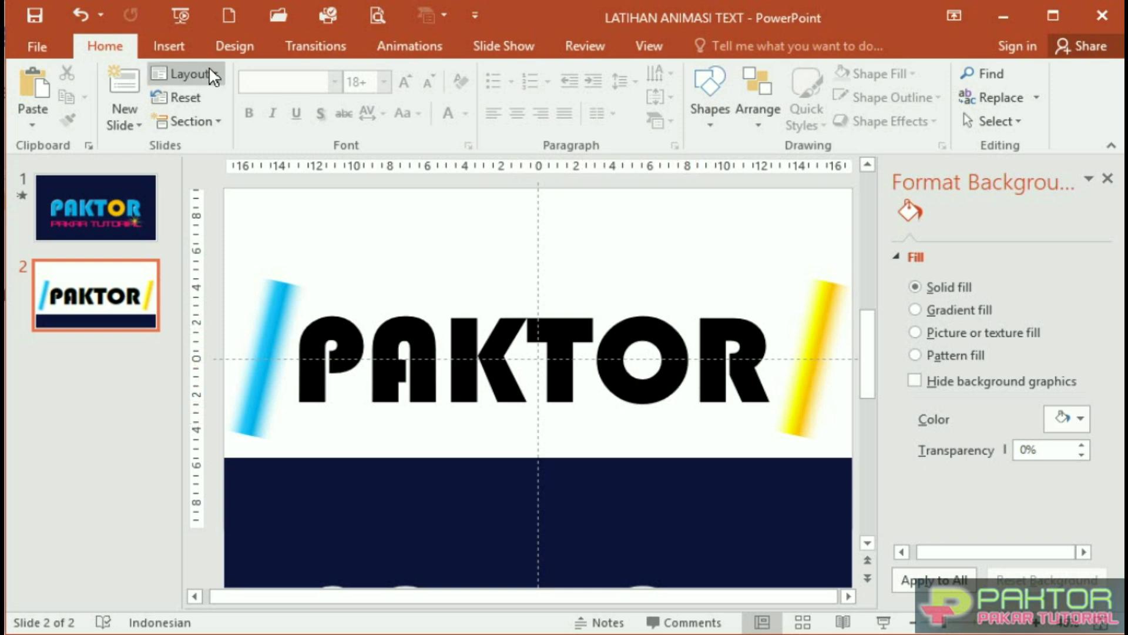
# Draw an oval circle over the O of PAKTOR and fill it gold
pyautogui.click(170, 48)
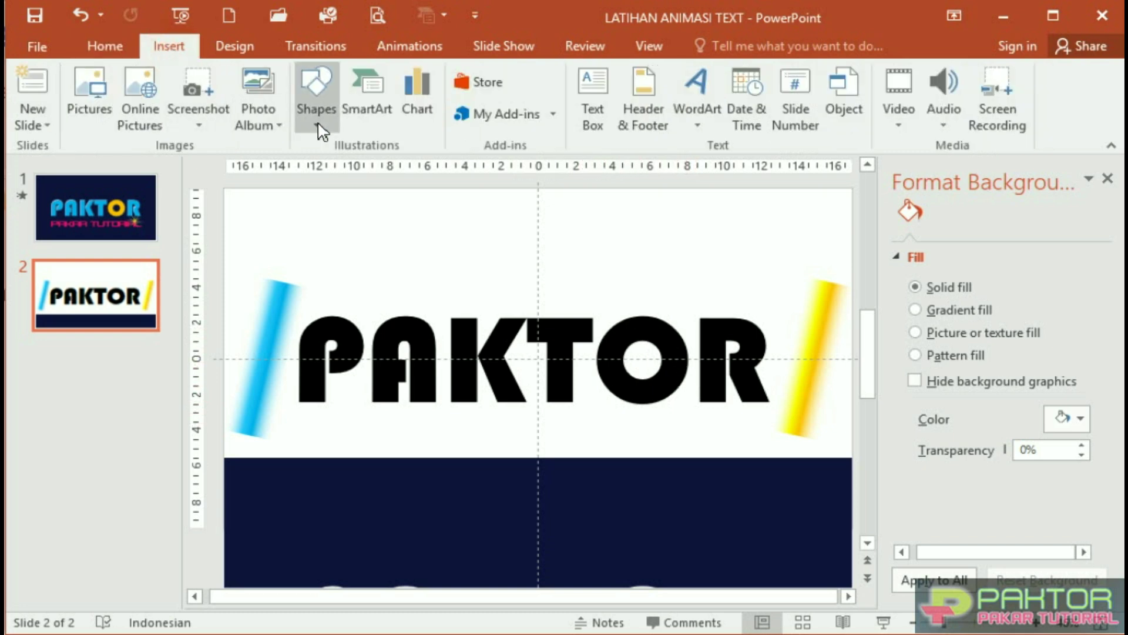
pyautogui.click(316, 121)
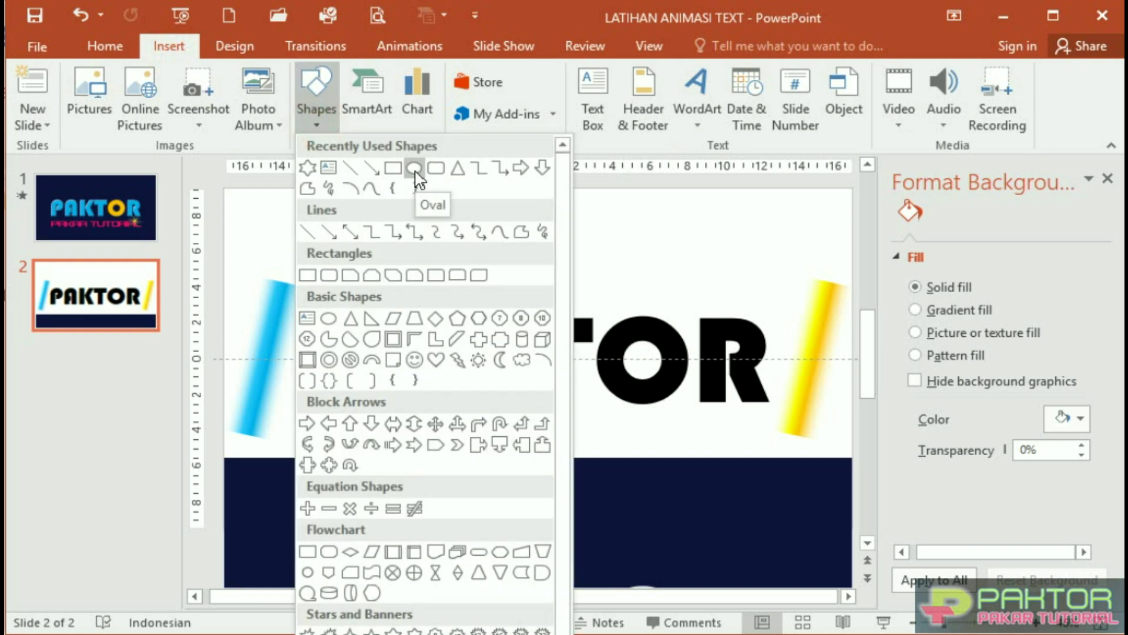
pyautogui.click(414, 170)
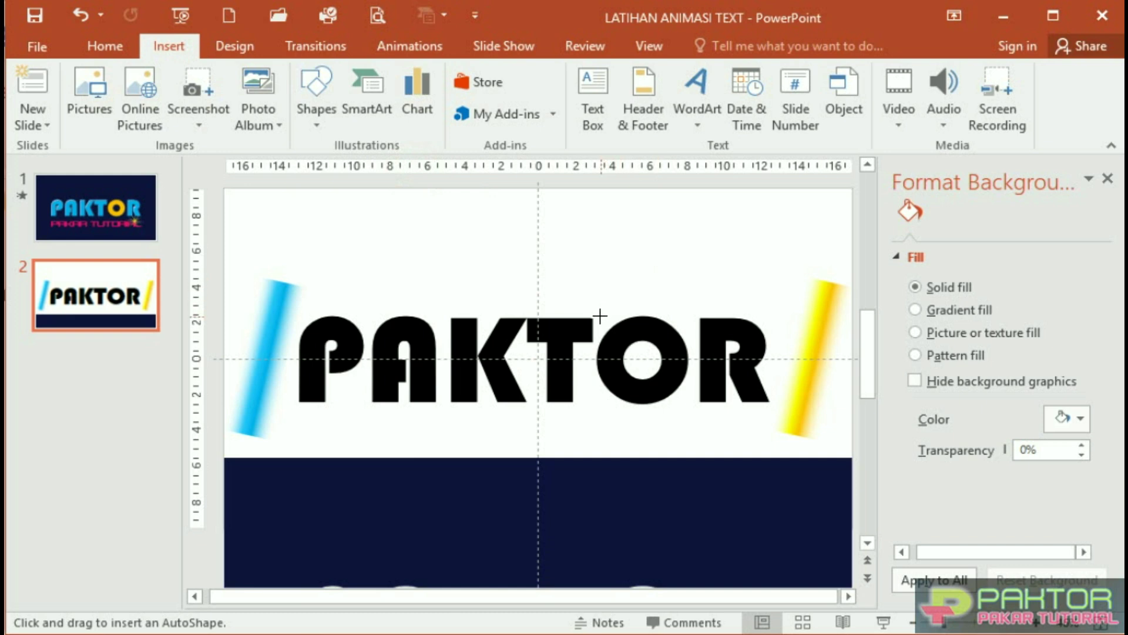
pyautogui.moveTo(599, 315); pyautogui.dragTo(664, 401)
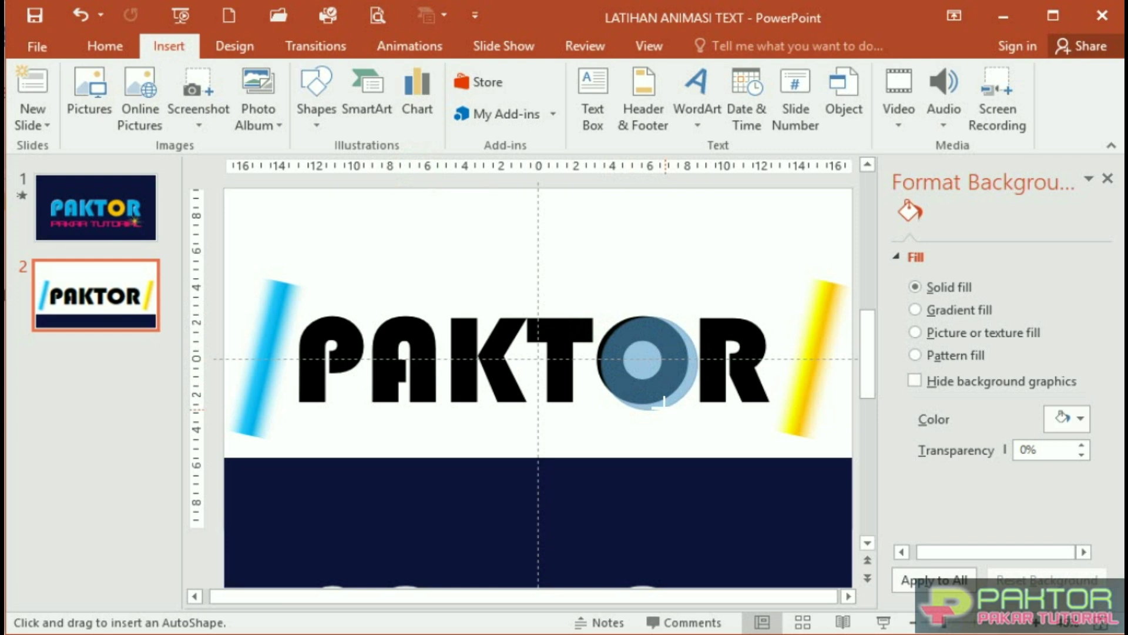
pyautogui.moveTo(664, 402); pyautogui.dragTo(664, 403)
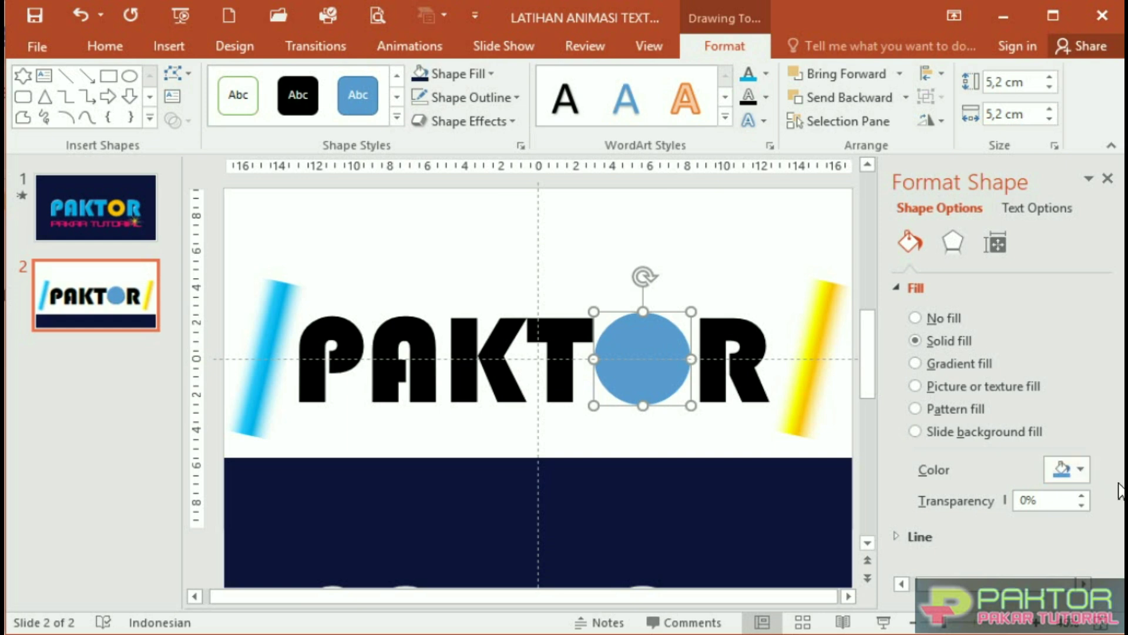
pyautogui.click(1080, 469)
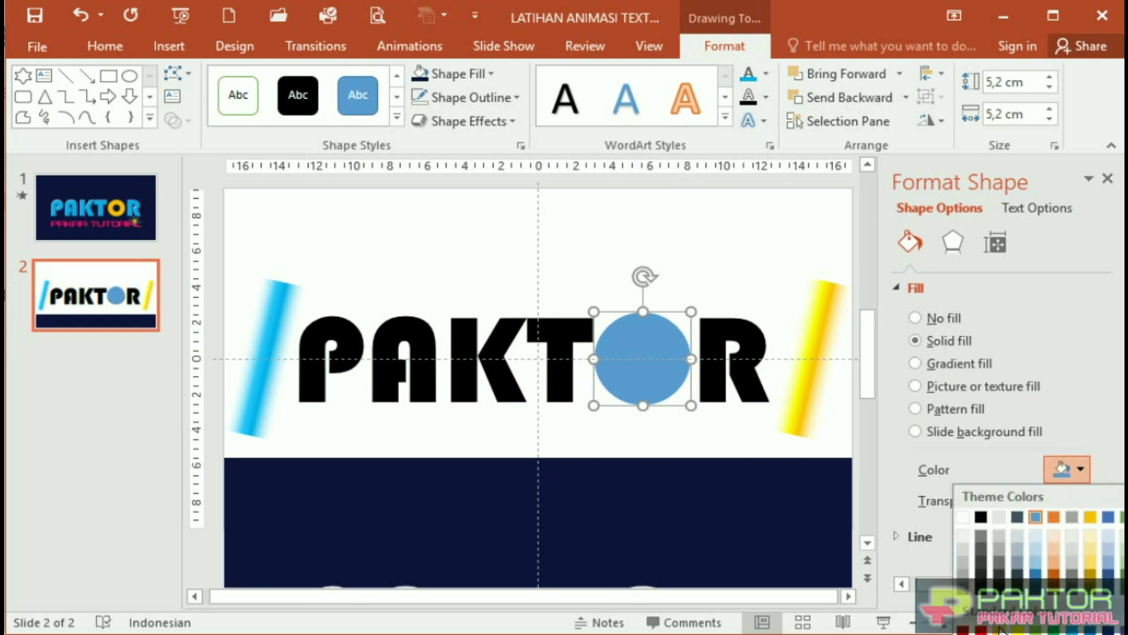
pyautogui.click(999, 629)
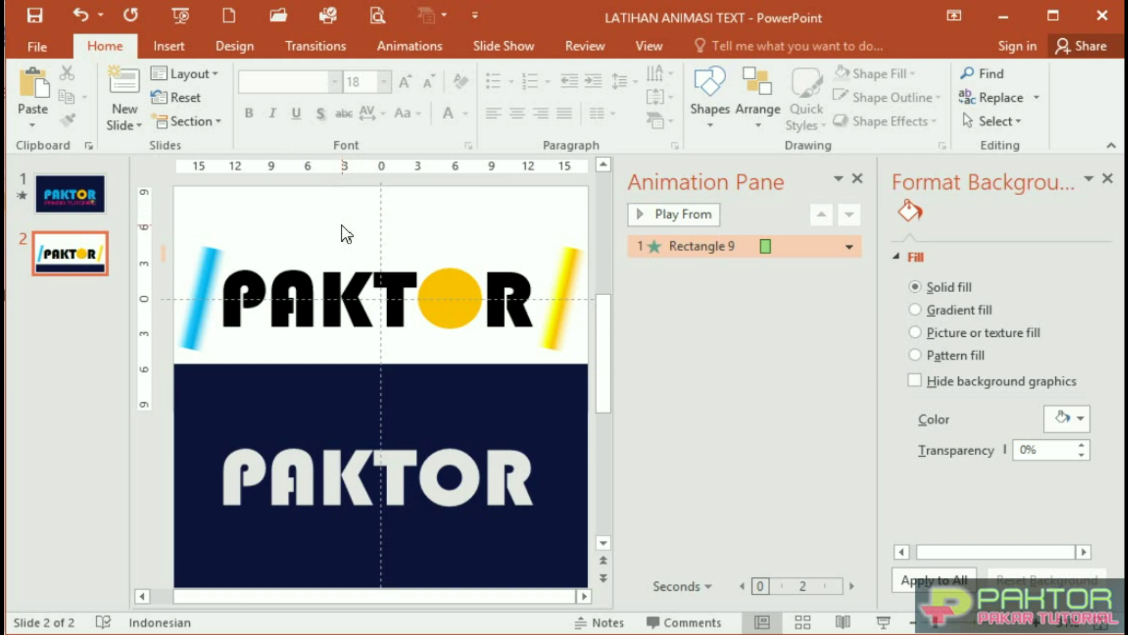
# Give the blue left bar (Rectangle 9) a Fly In entrance from the right
pyautogui.click(202, 281)
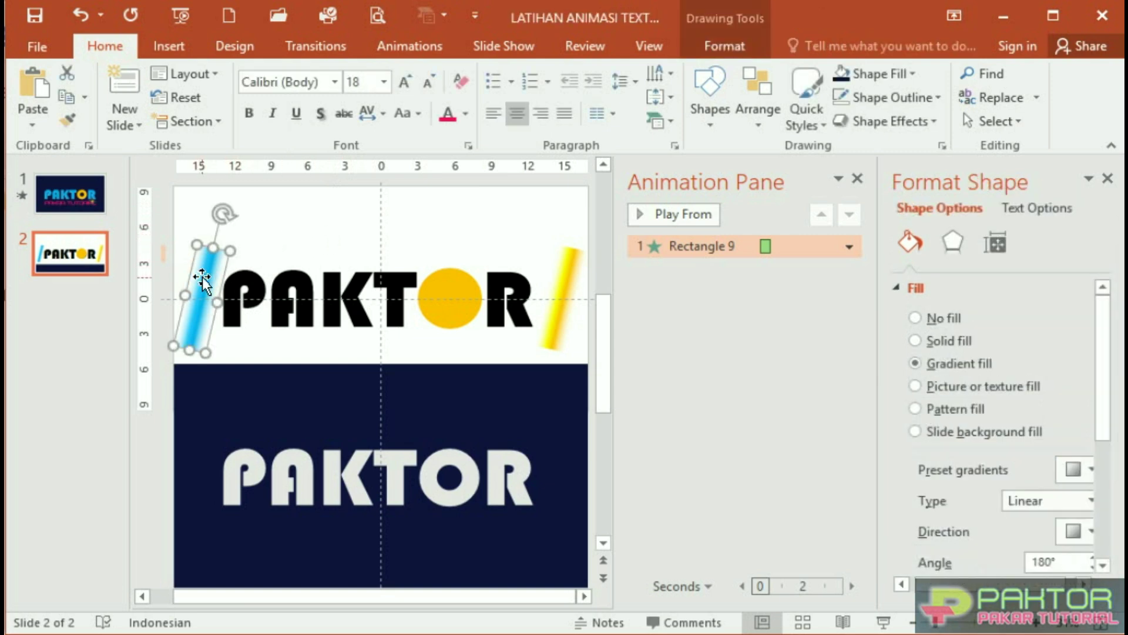
pyautogui.click(408, 46)
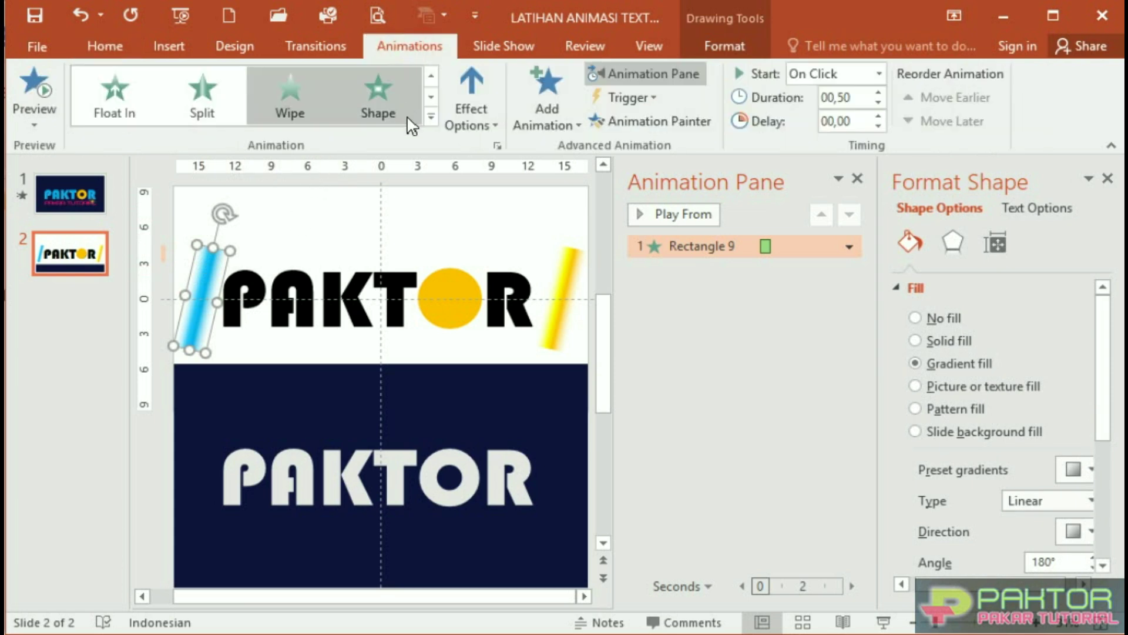
pyautogui.click(430, 117)
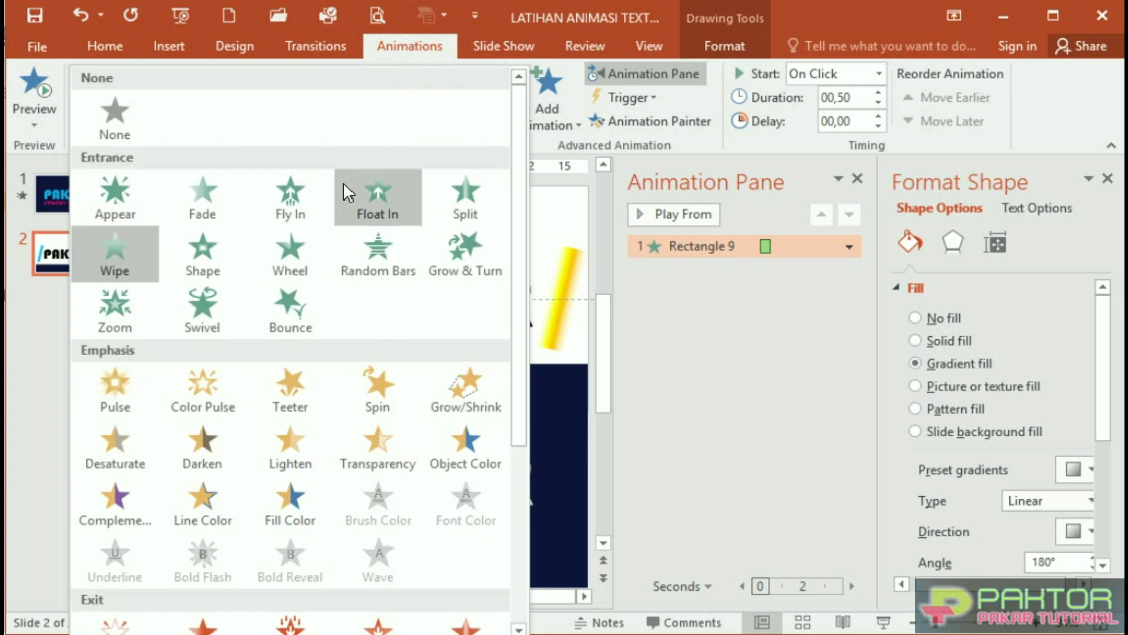
pyautogui.click(298, 200)
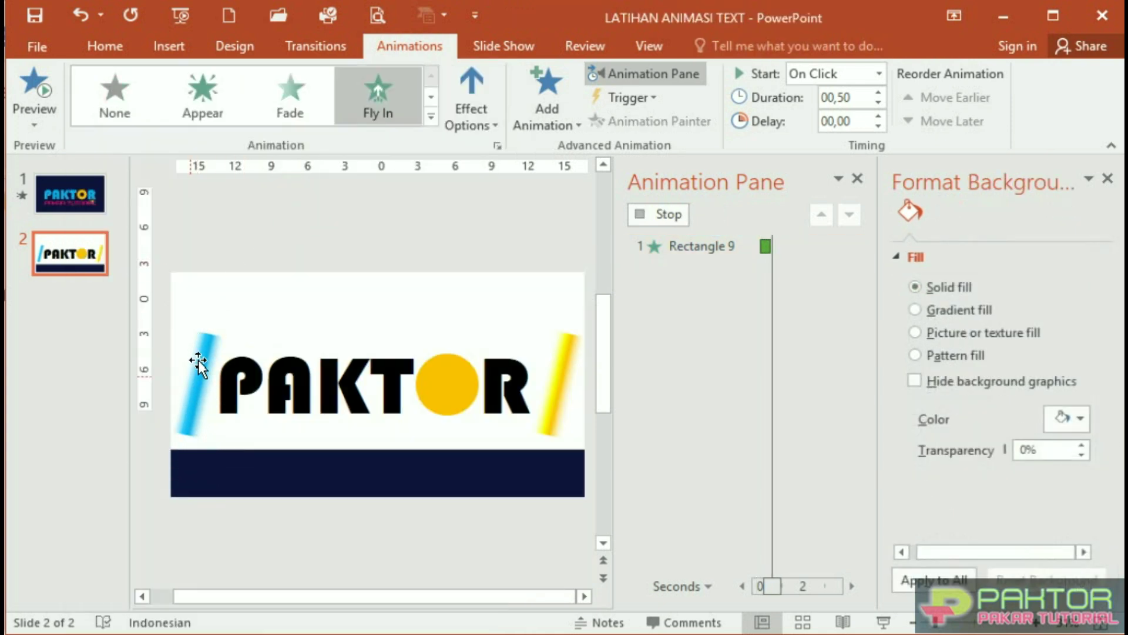
pyautogui.click(501, 133)
pyautogui.click(546, 460)
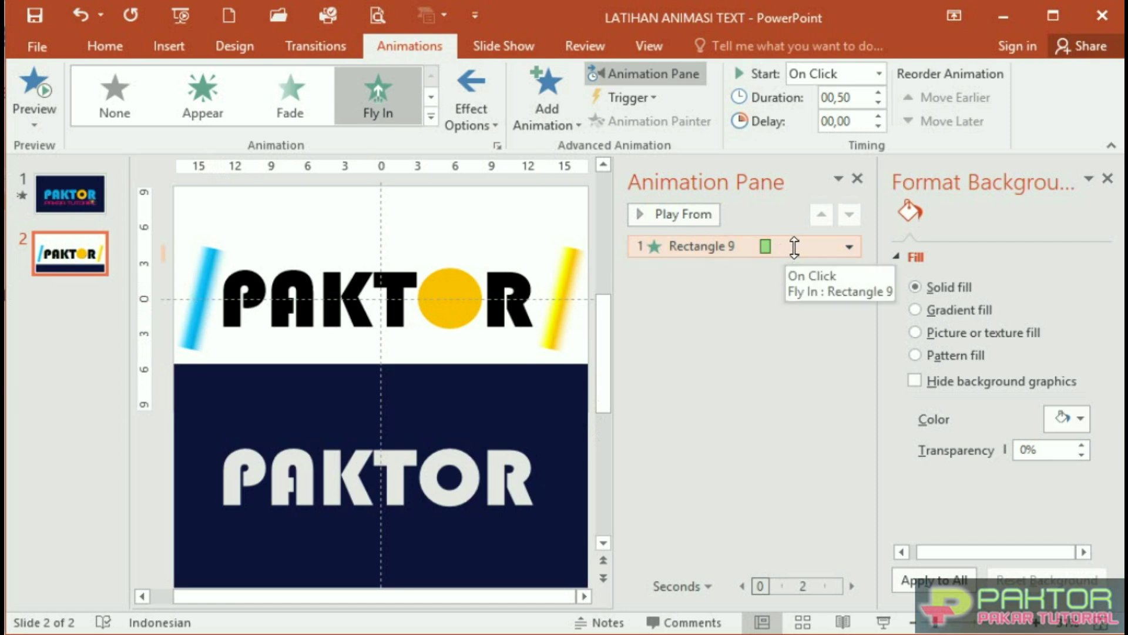
# Set Rectangle 9's Fly In to repeat 2 times and start After Previous
pyautogui.click(673, 81)
pyautogui.click(673, 81)
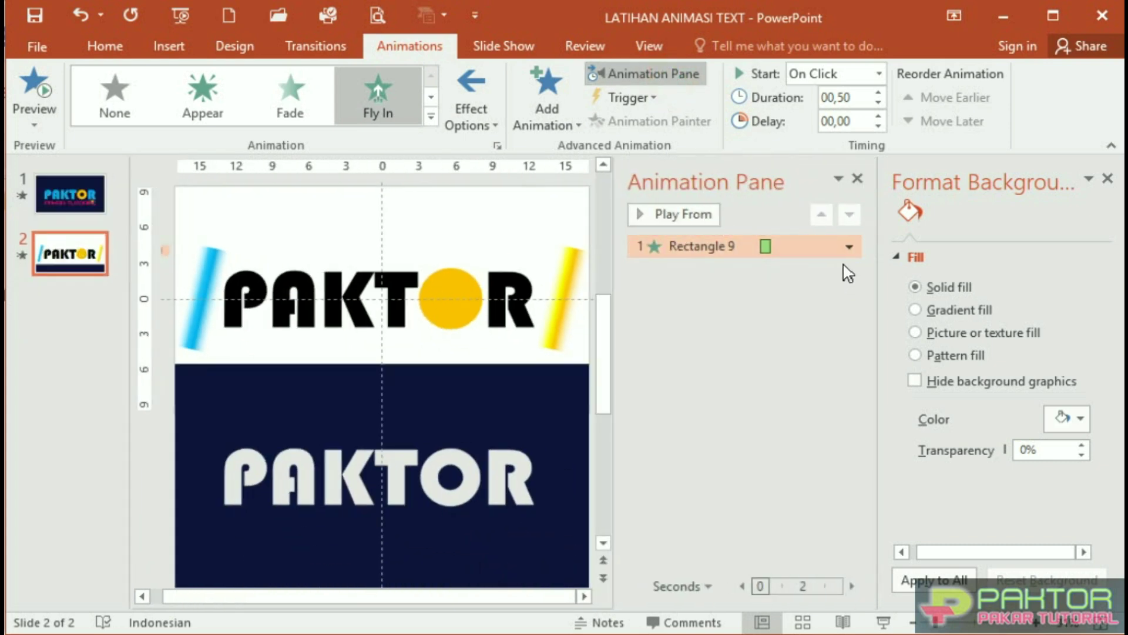
pyautogui.click(849, 247)
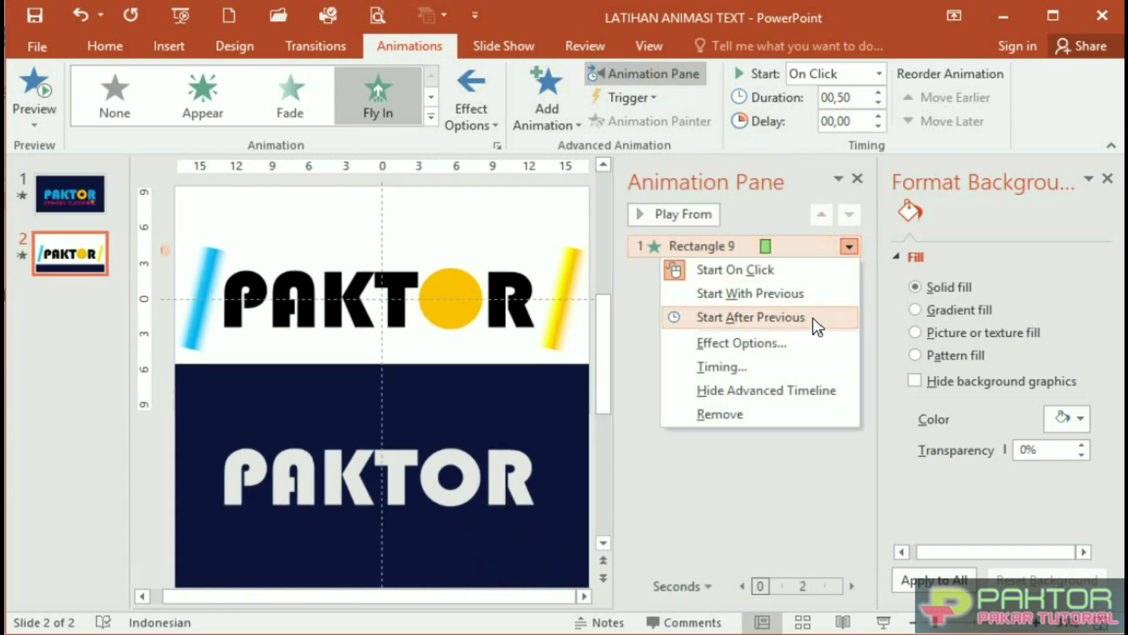
pyautogui.click(799, 343)
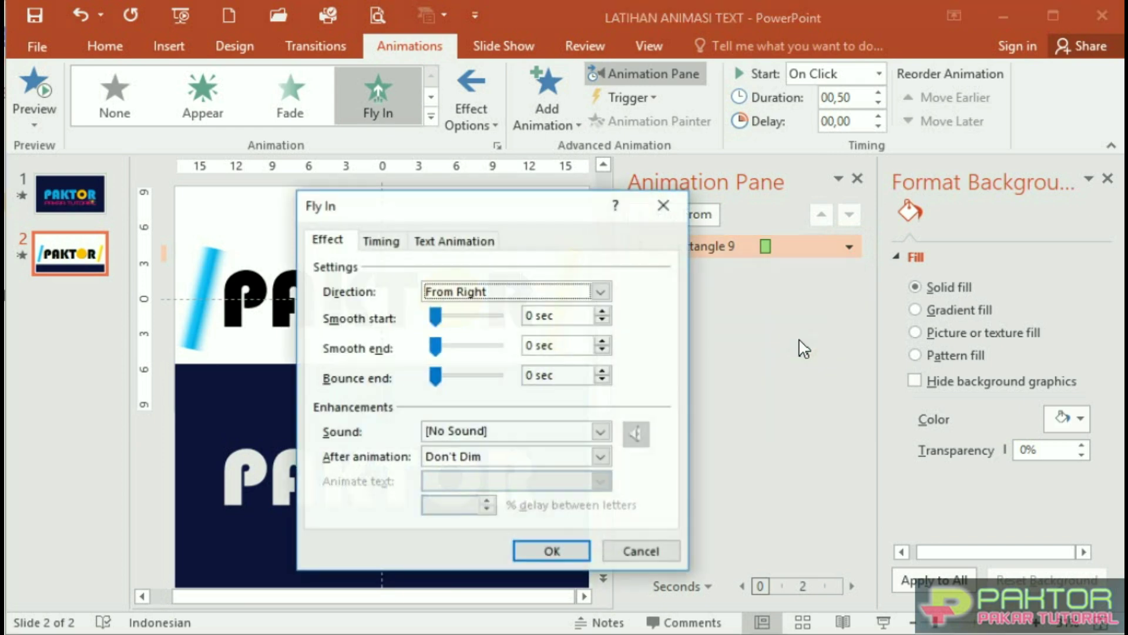
pyautogui.click(381, 241)
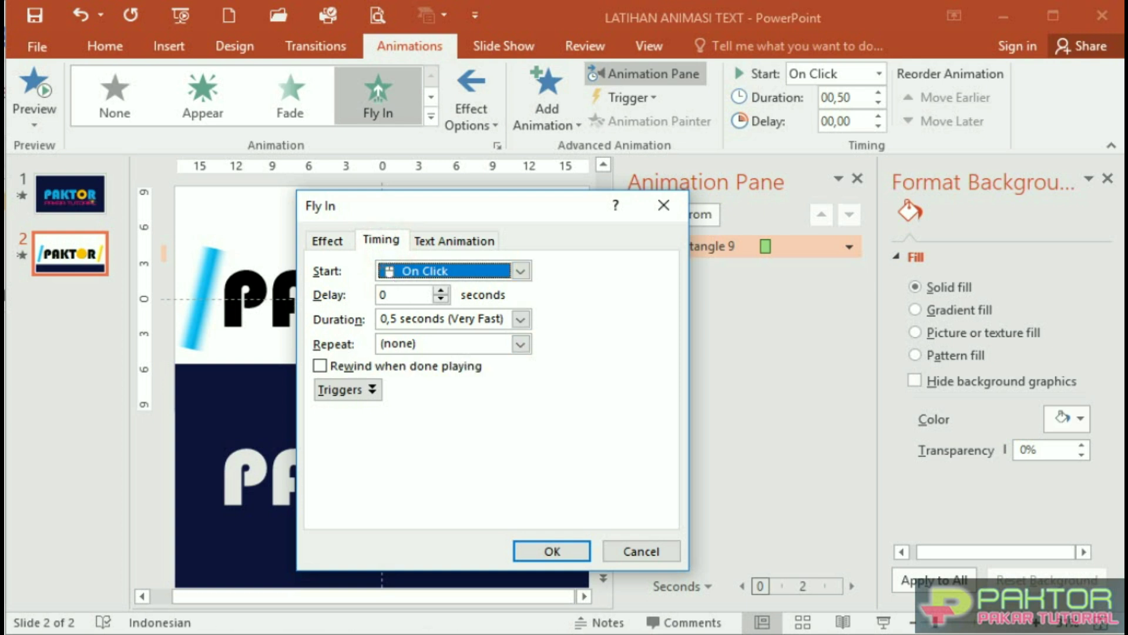
pyautogui.click(520, 344)
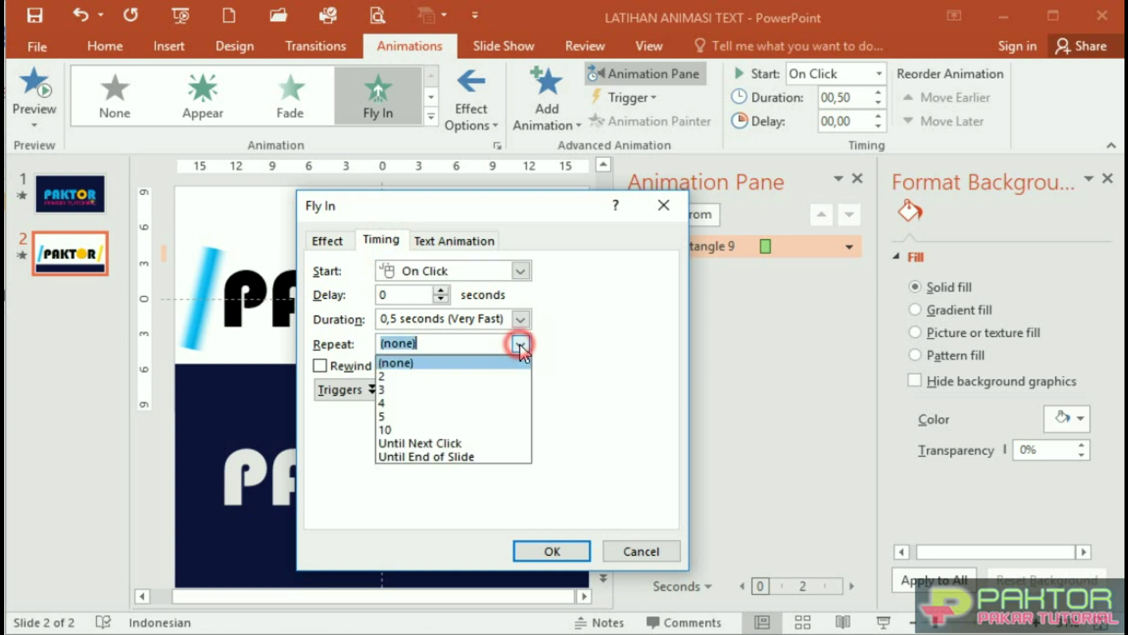
pyautogui.click(464, 376)
pyautogui.click(553, 553)
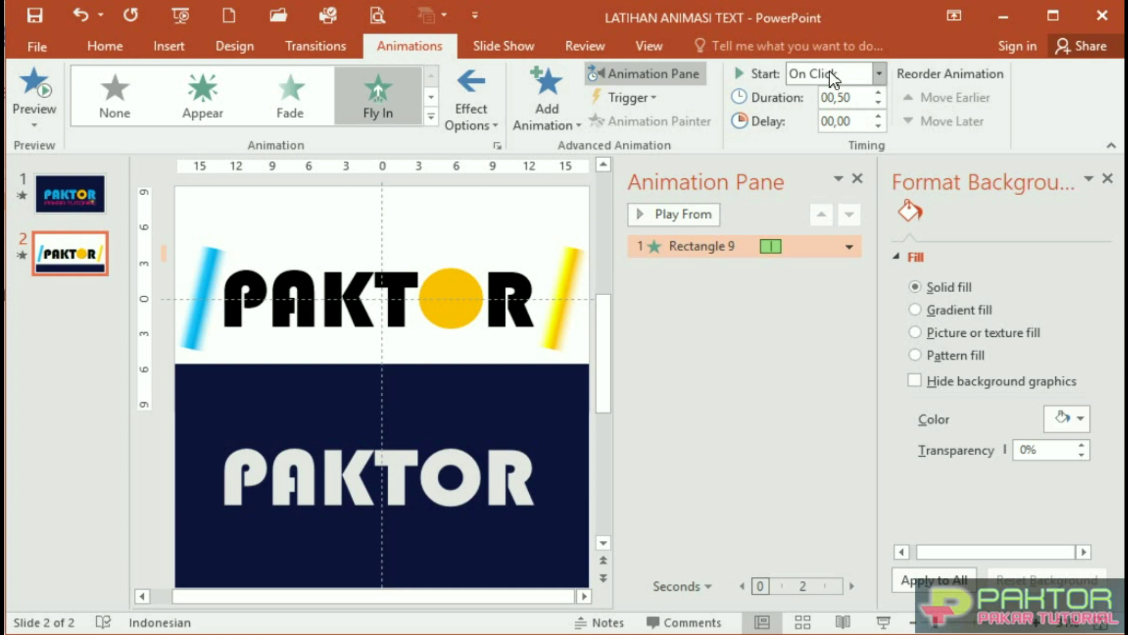
pyautogui.click(878, 74)
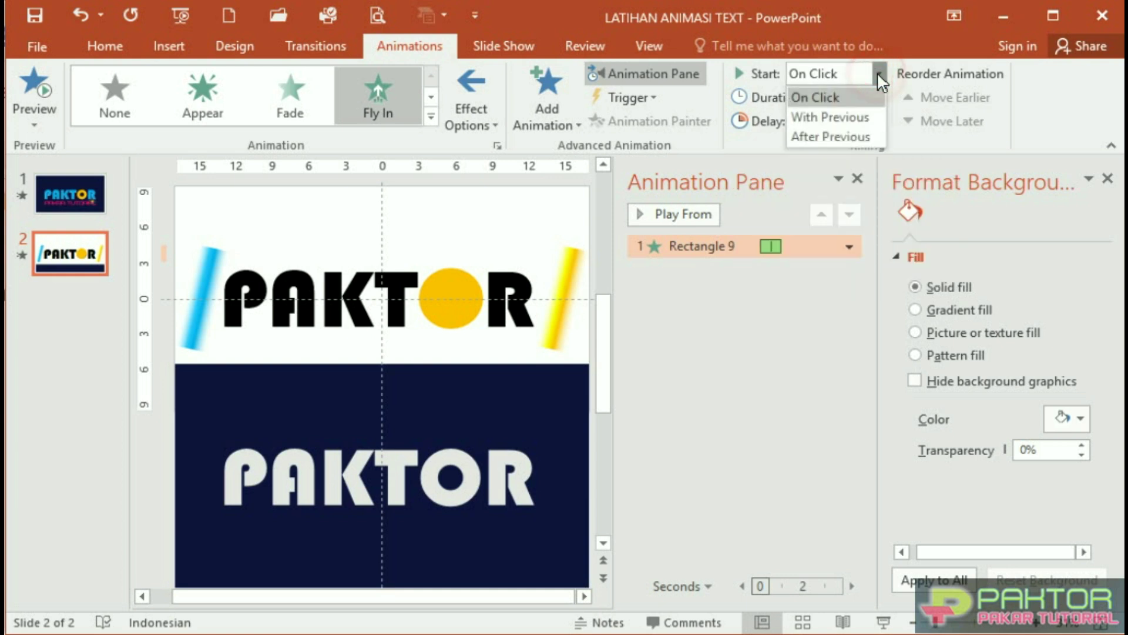
pyautogui.click(864, 141)
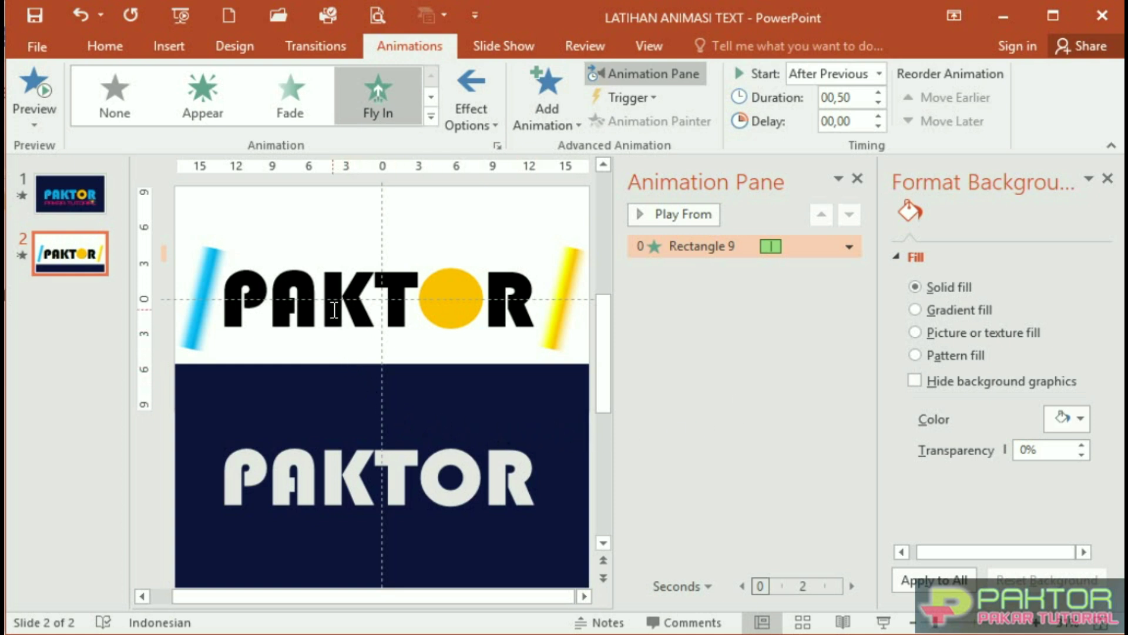
# Apply a Wipe entrance from the left to the PAKTOR text, starting After Previous
pyautogui.click(301, 282)
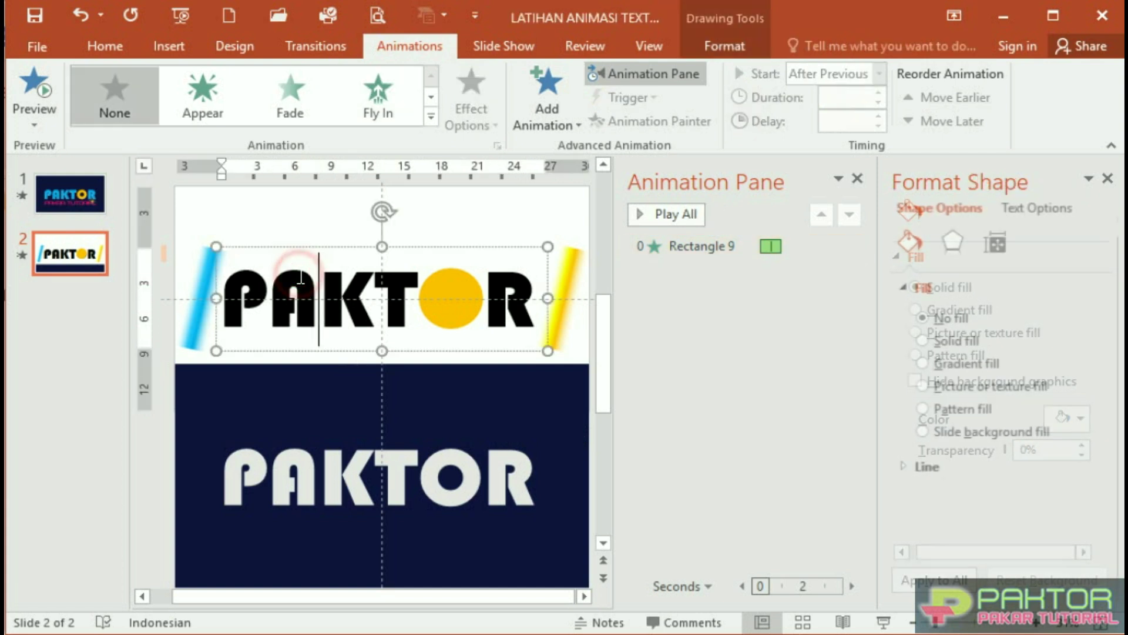
pyautogui.click(309, 248)
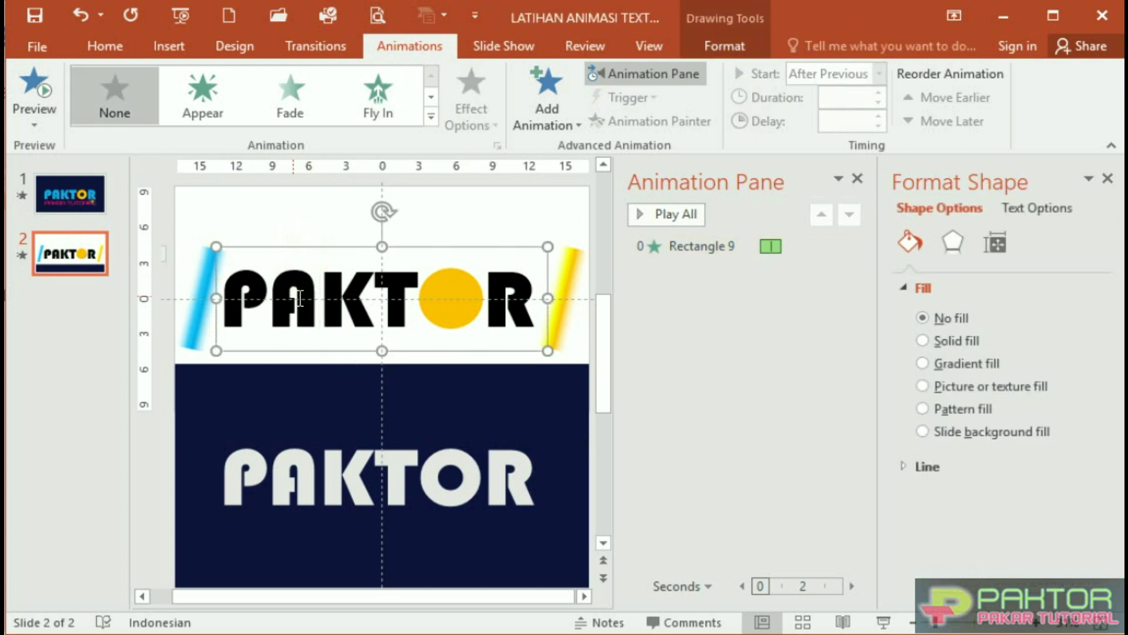
pyautogui.click(416, 48)
pyautogui.click(429, 116)
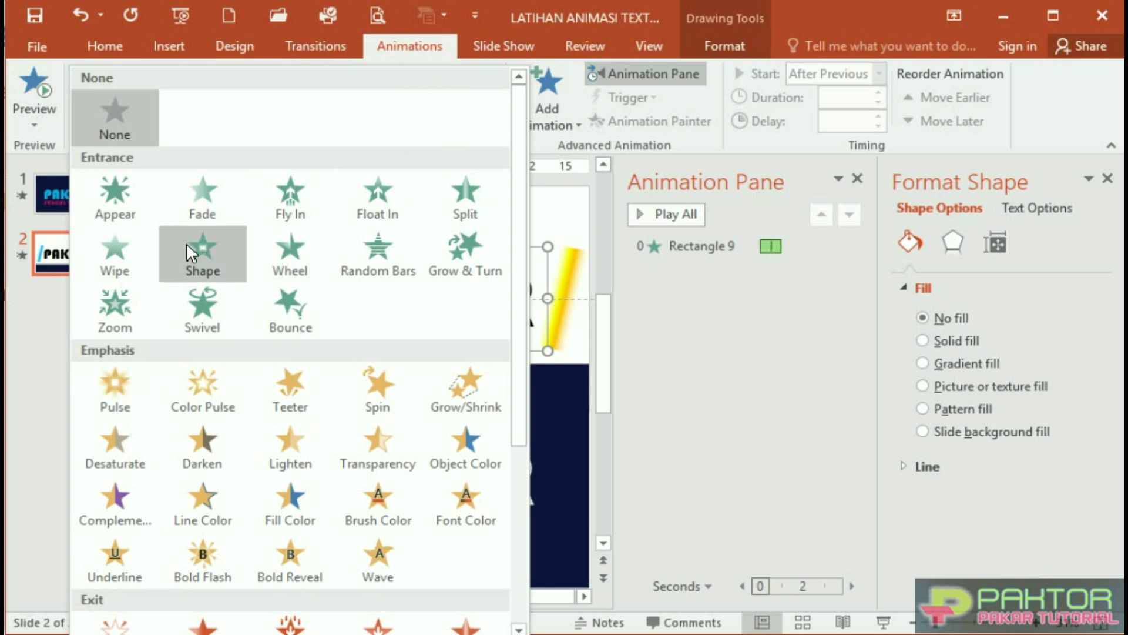
pyautogui.click(129, 272)
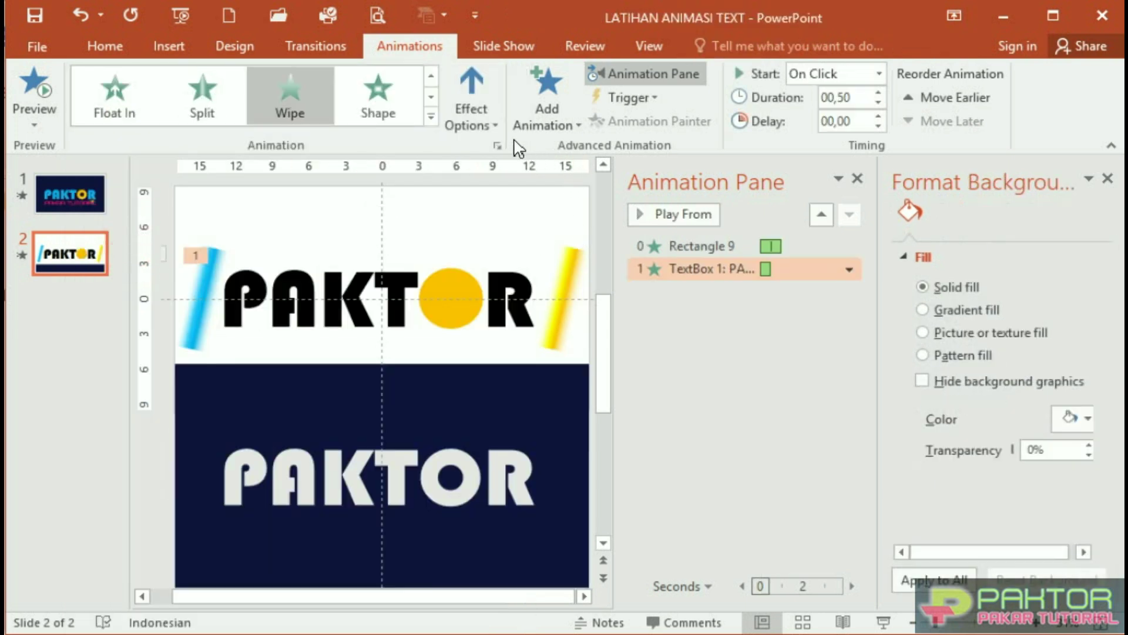
pyautogui.click(492, 125)
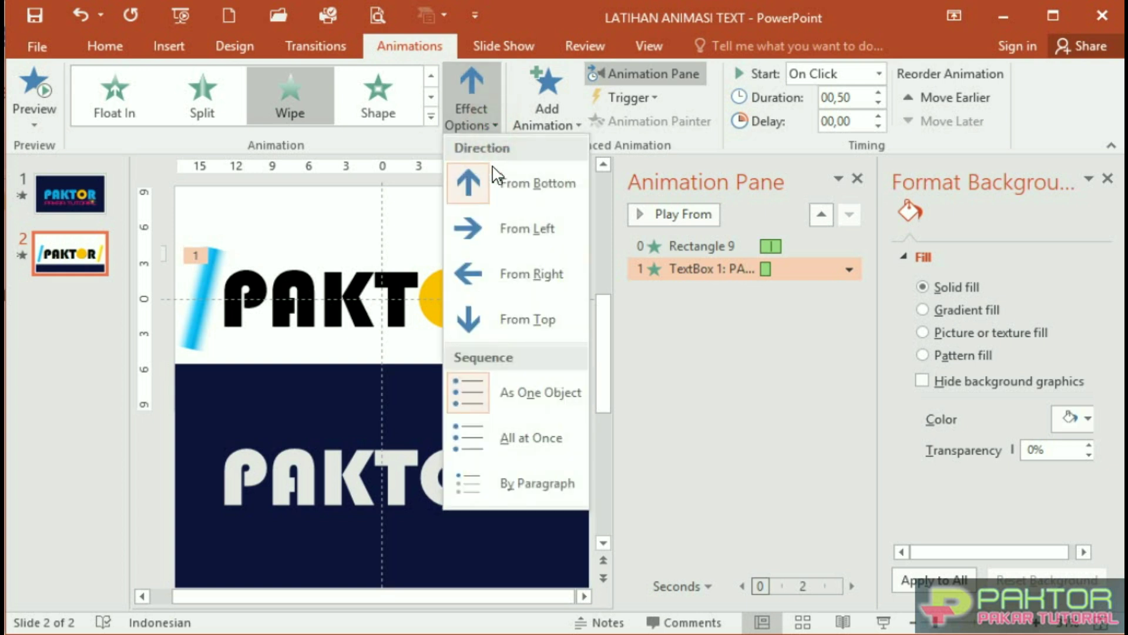
pyautogui.click(505, 230)
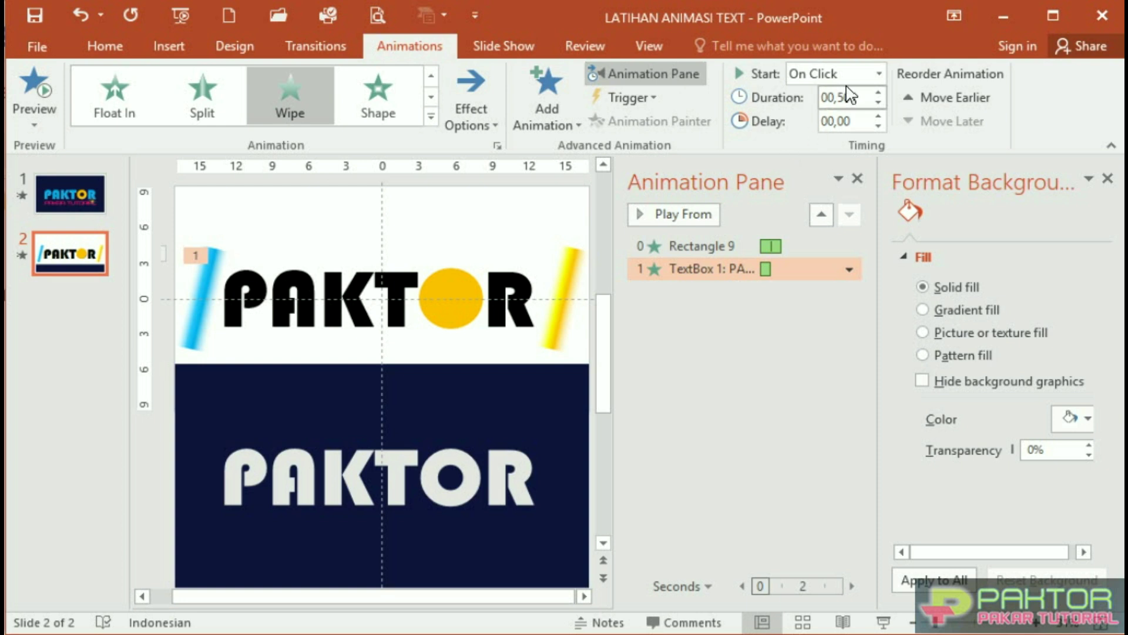
pyautogui.click(880, 76)
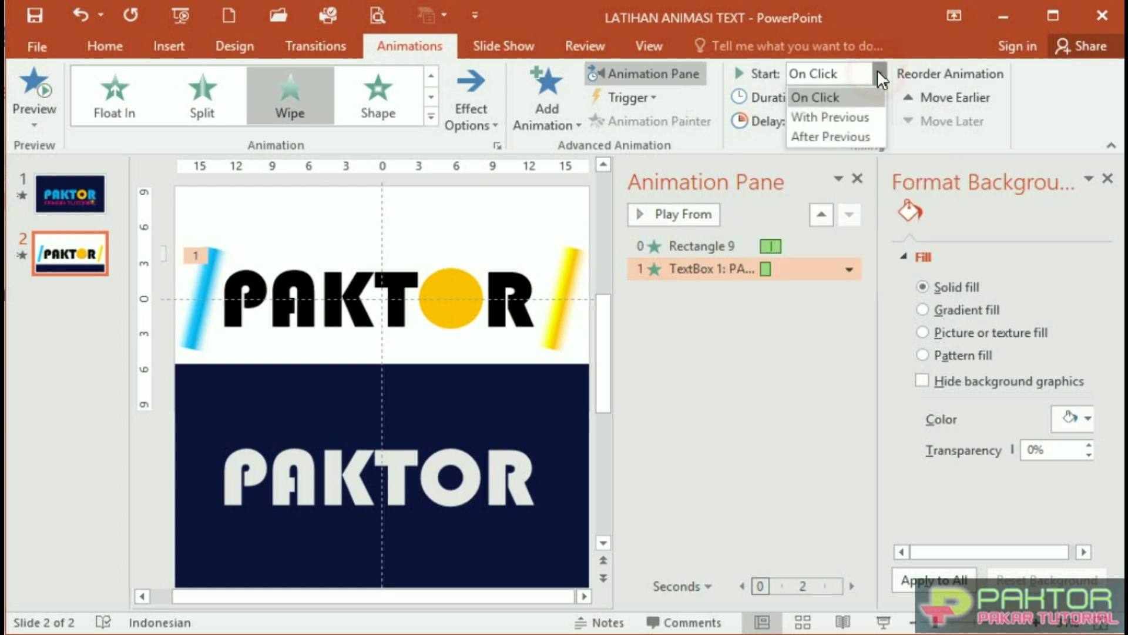
pyautogui.click(857, 138)
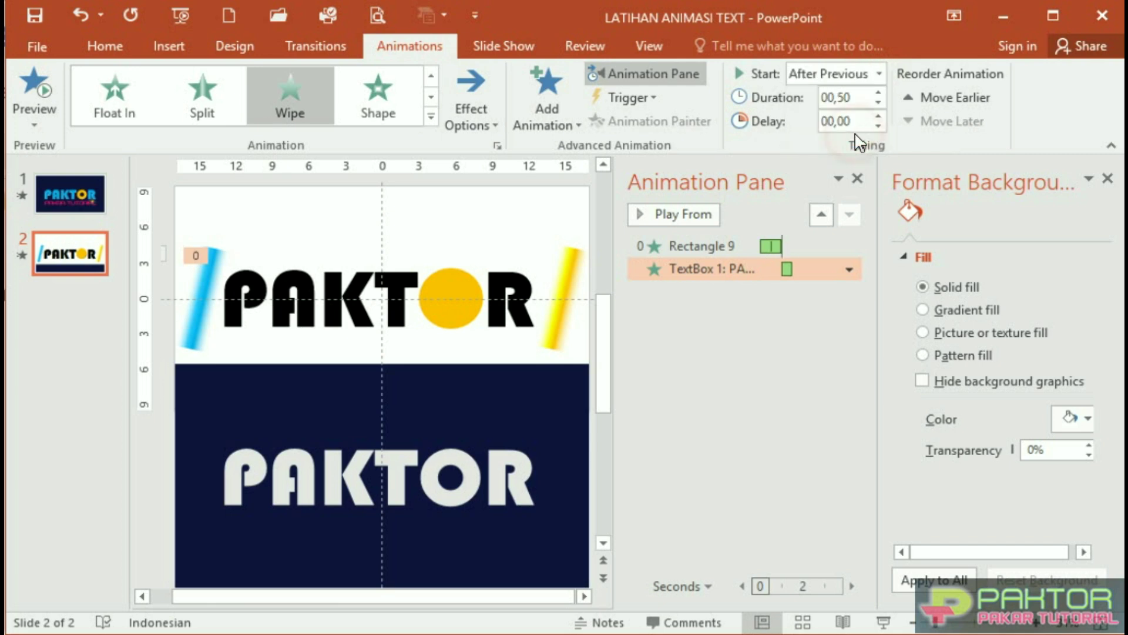
# Set the PAKTOR Wipe animation's duration to 2 seconds (Medium)
pyautogui.click(849, 270)
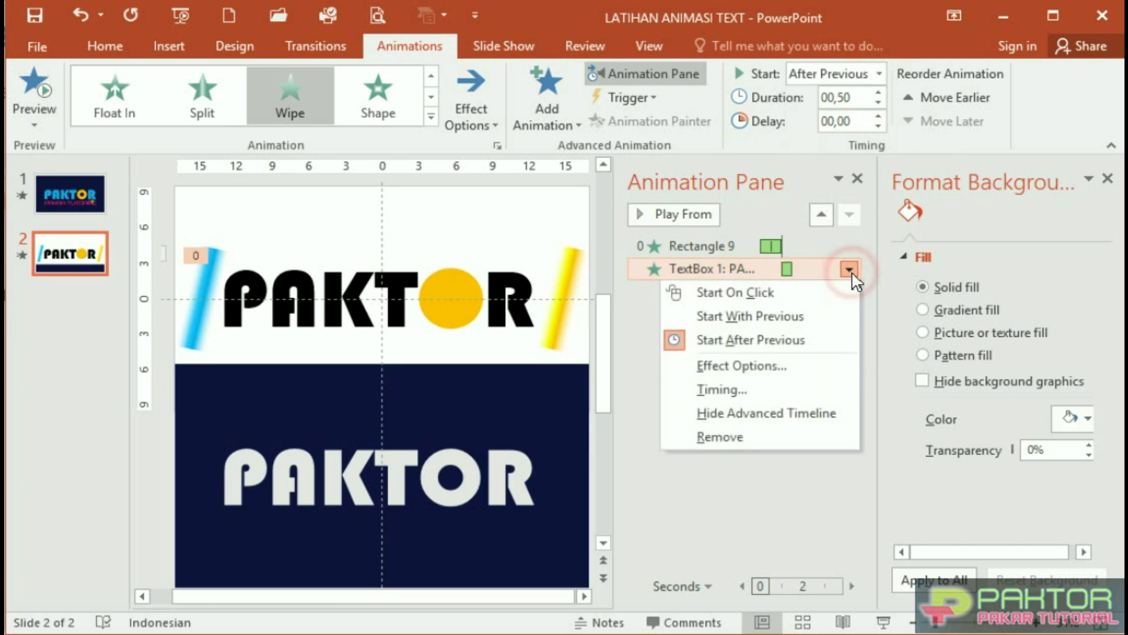
pyautogui.click(735, 391)
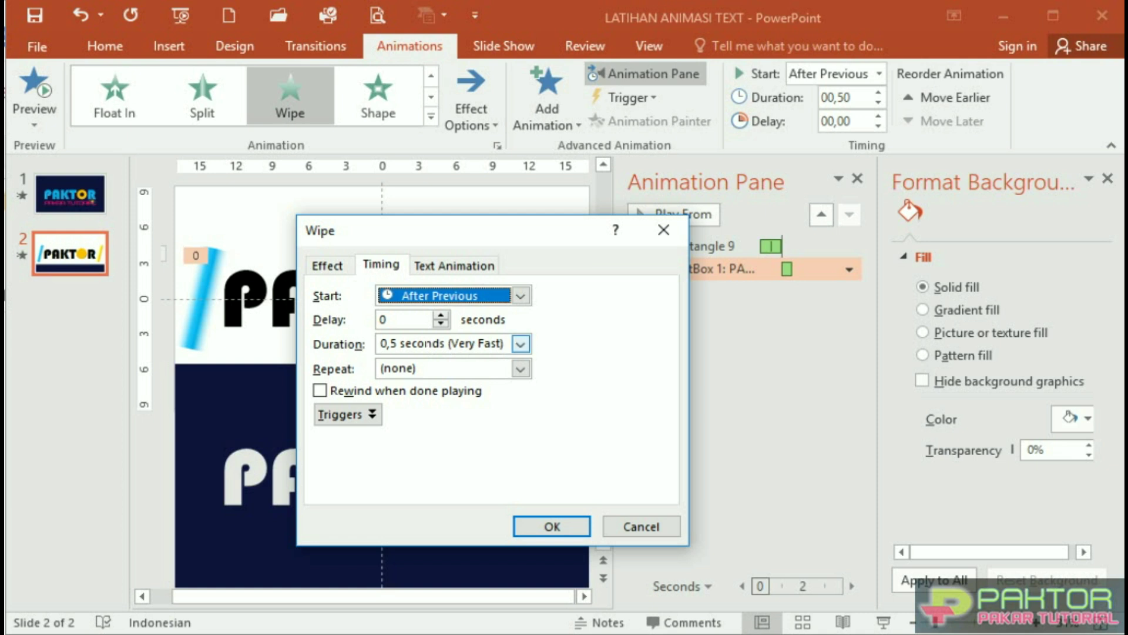
pyautogui.click(521, 345)
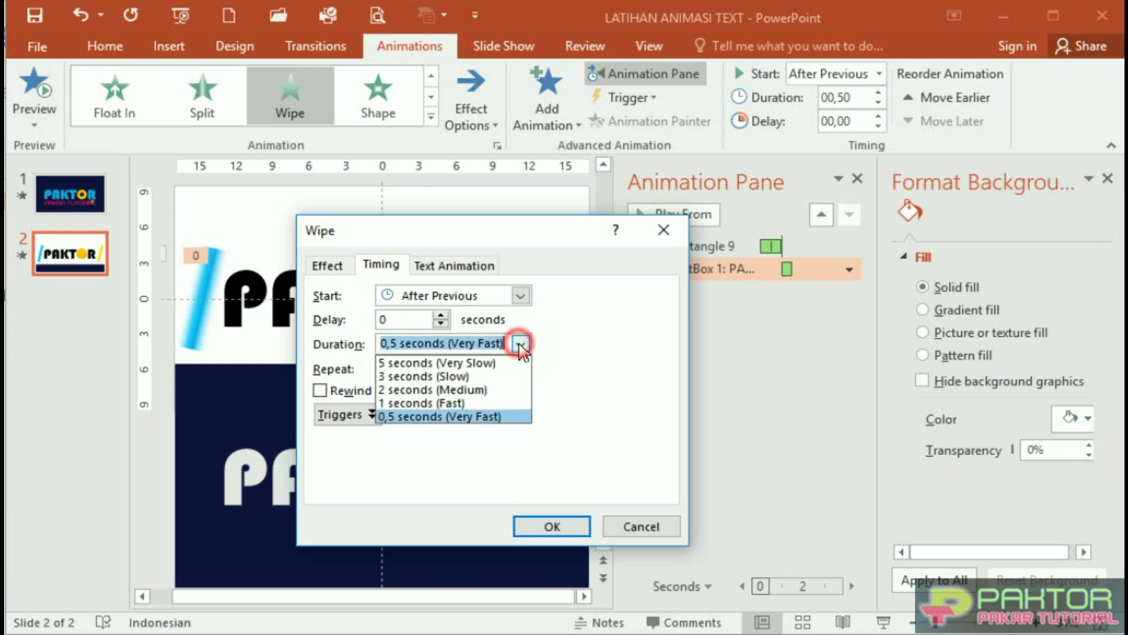
pyautogui.click(494, 390)
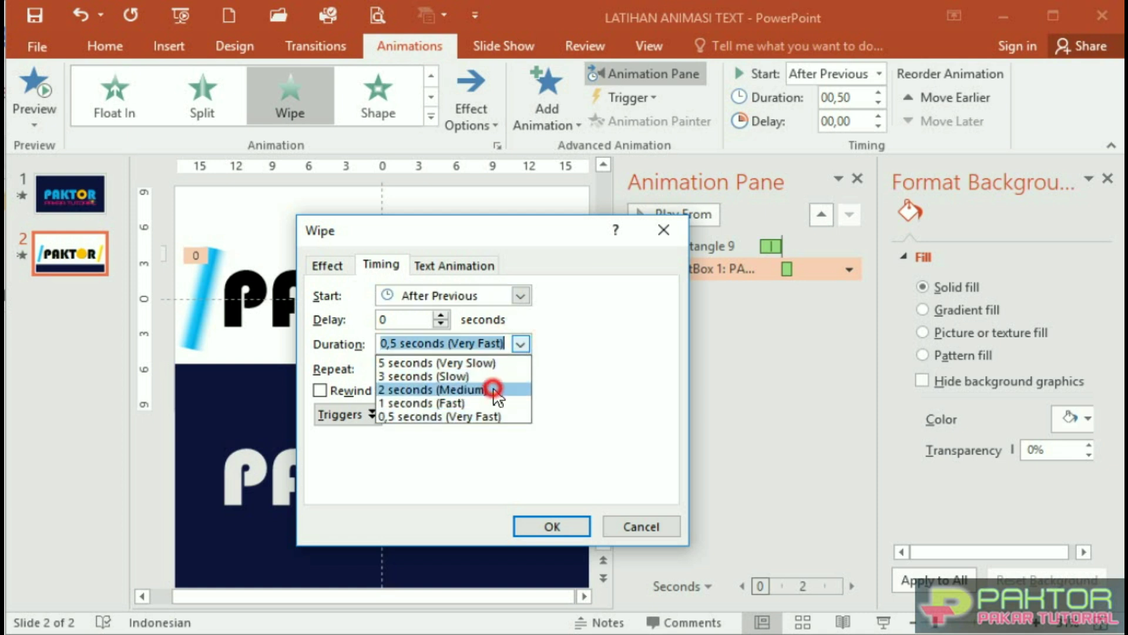
pyautogui.click(552, 527)
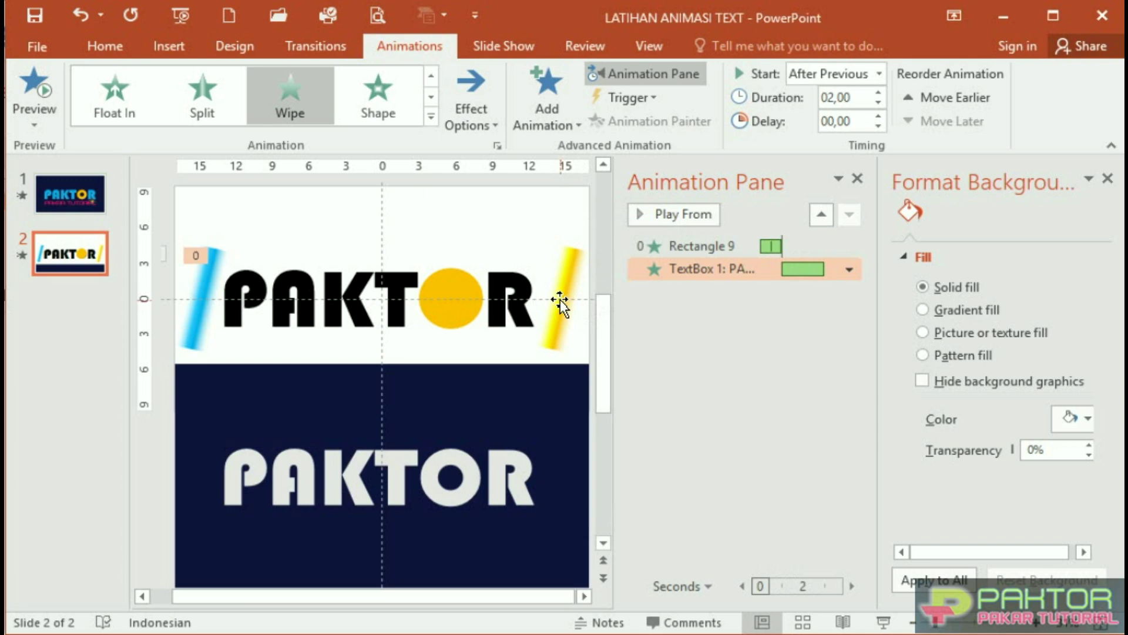
pyautogui.click(559, 299)
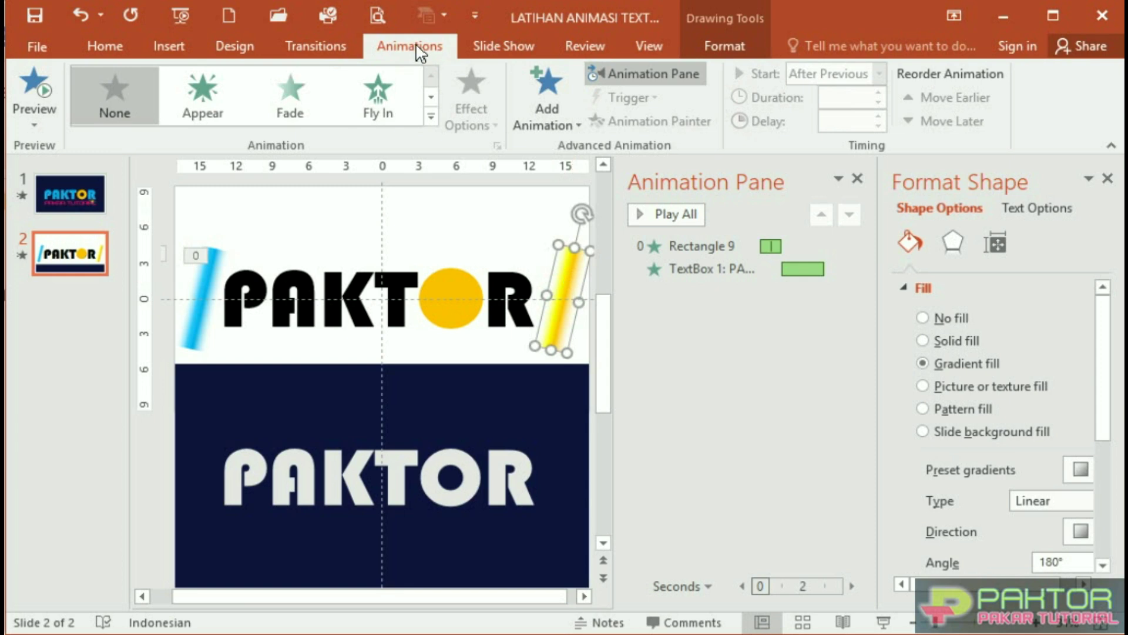
# Give the yellow bar a Fly In entrance from the left, starting After Previous
pyautogui.click(430, 115)
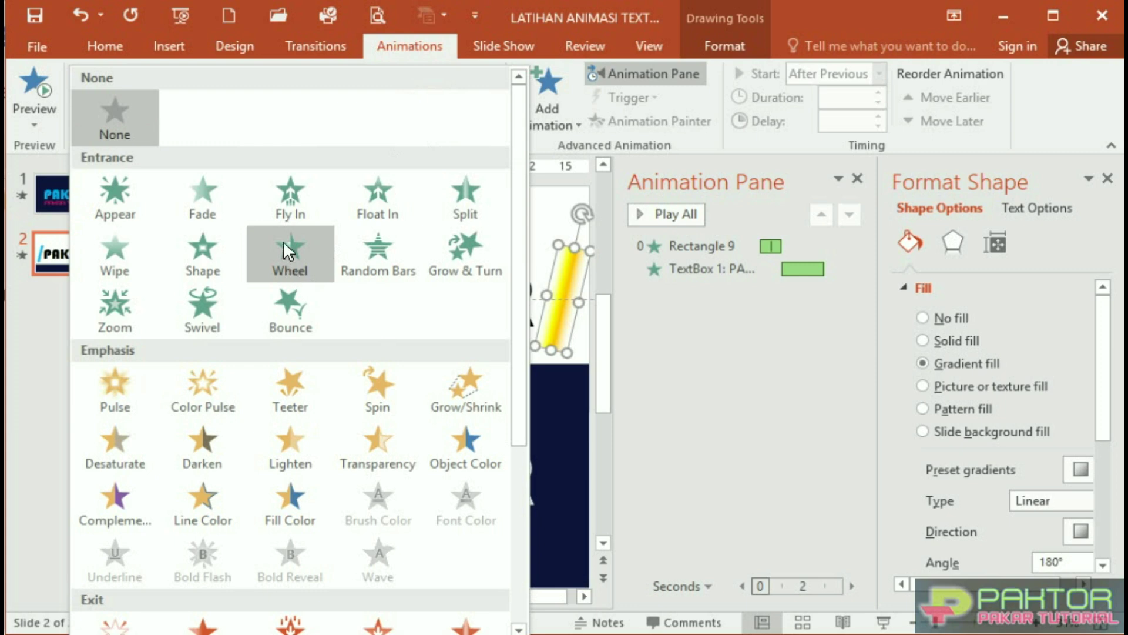
pyautogui.click(290, 199)
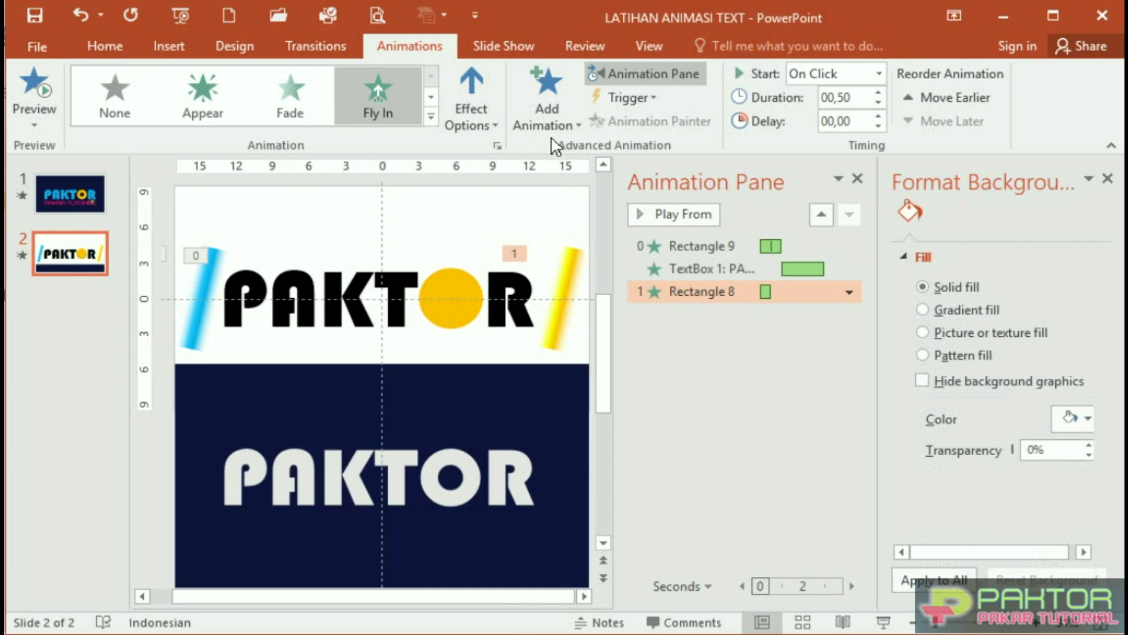
pyautogui.click(497, 127)
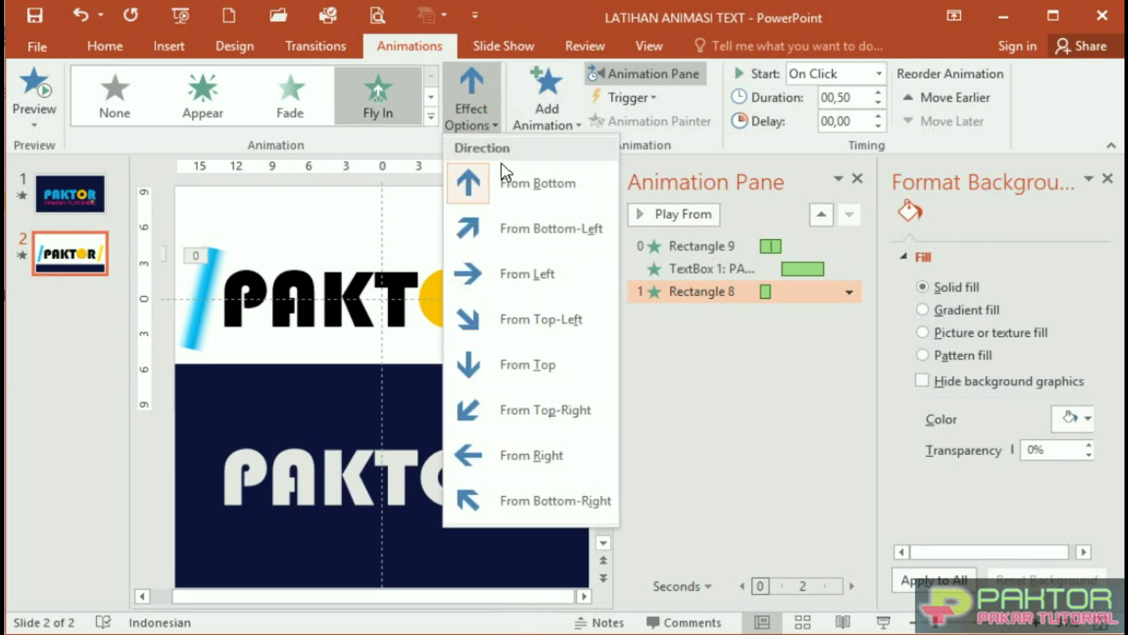
pyautogui.click(512, 272)
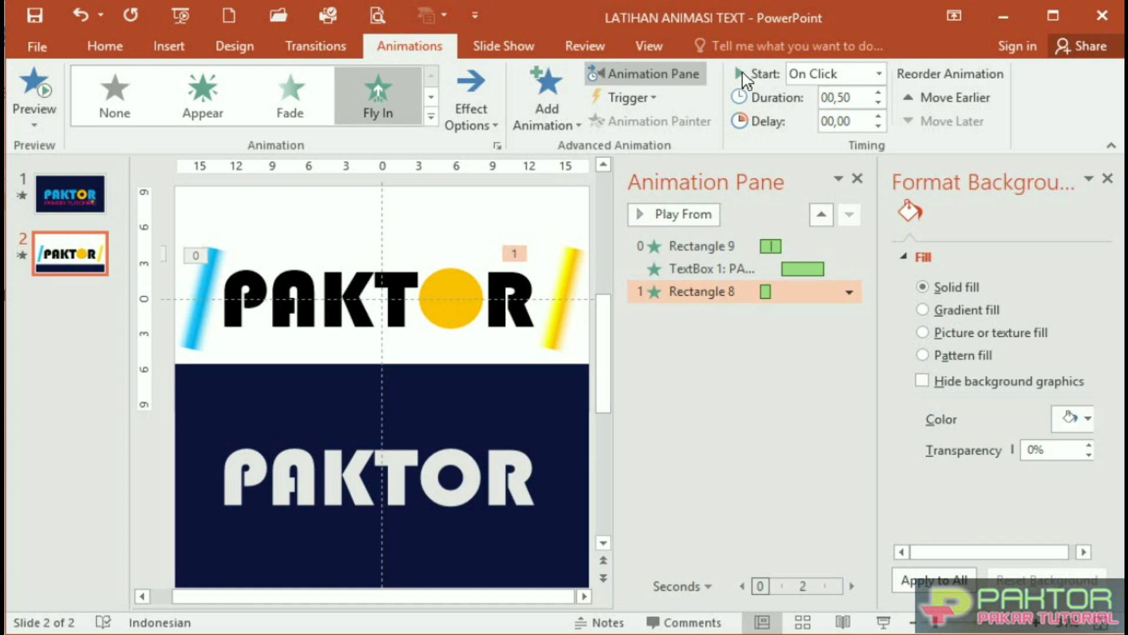
pyautogui.click(879, 73)
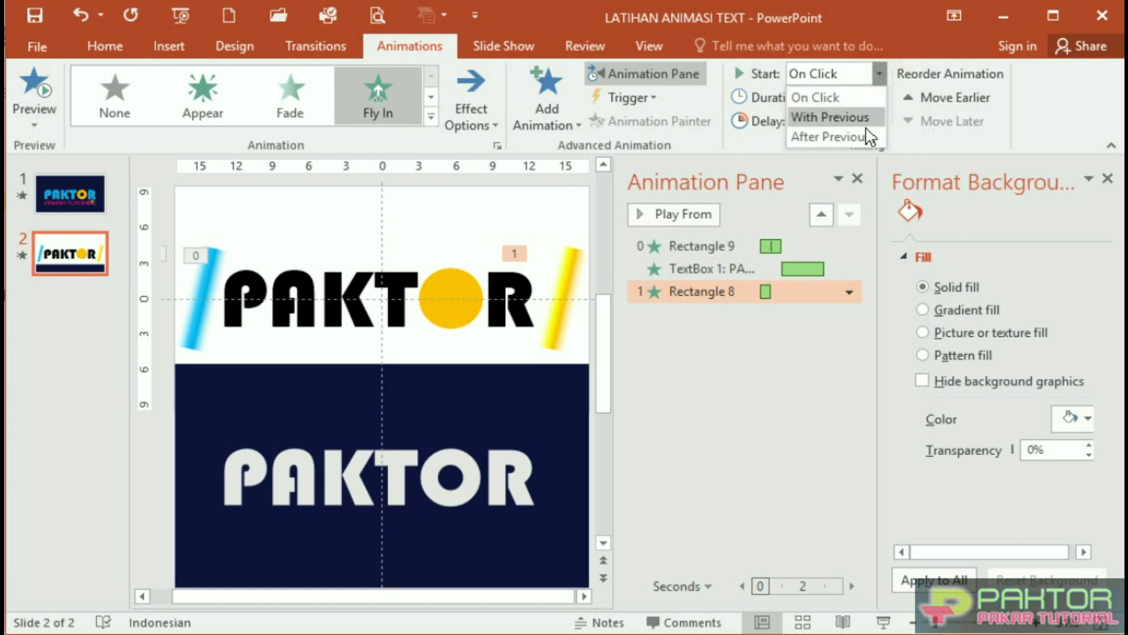
pyautogui.click(861, 134)
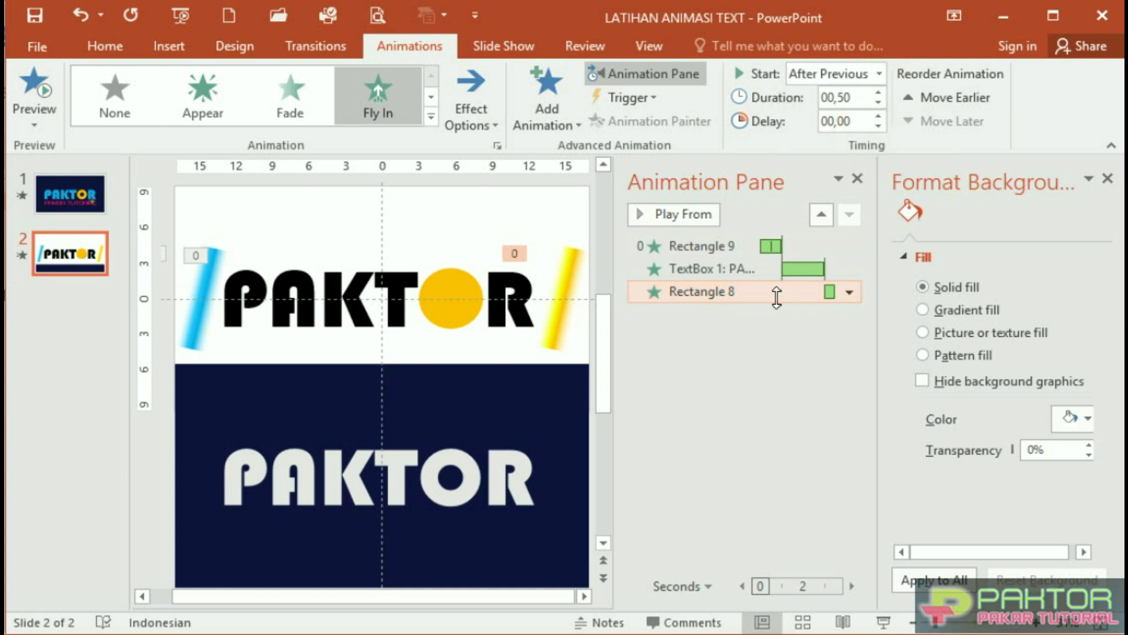
# Make the yellow bar's (Rectangle 8) Fly In animation repeat 2 times
pyautogui.click(849, 294)
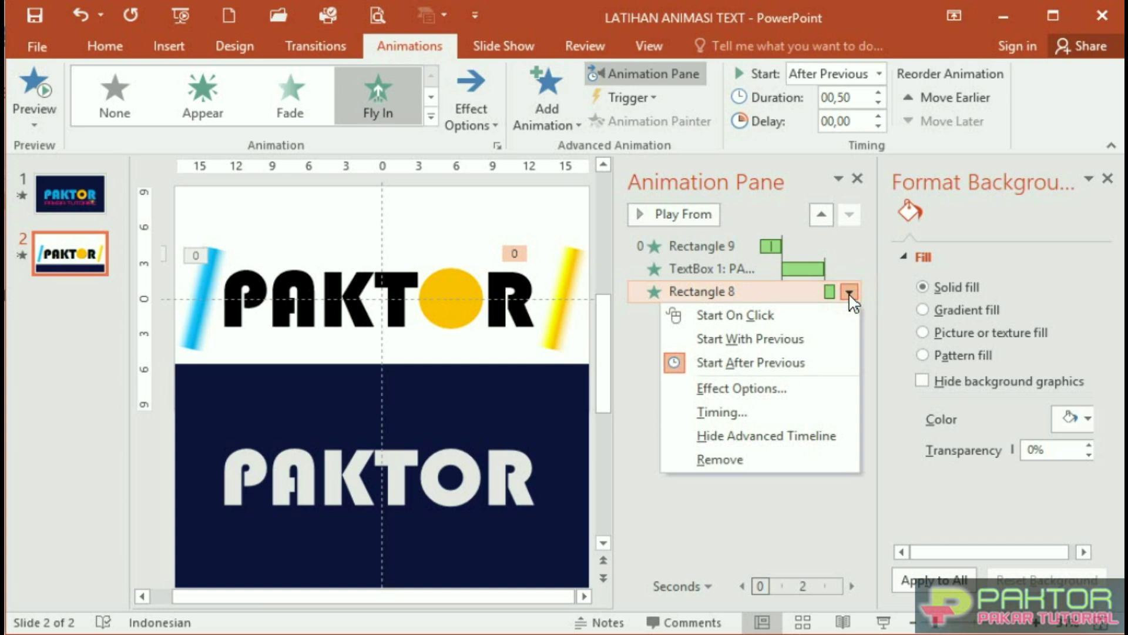
pyautogui.click(749, 414)
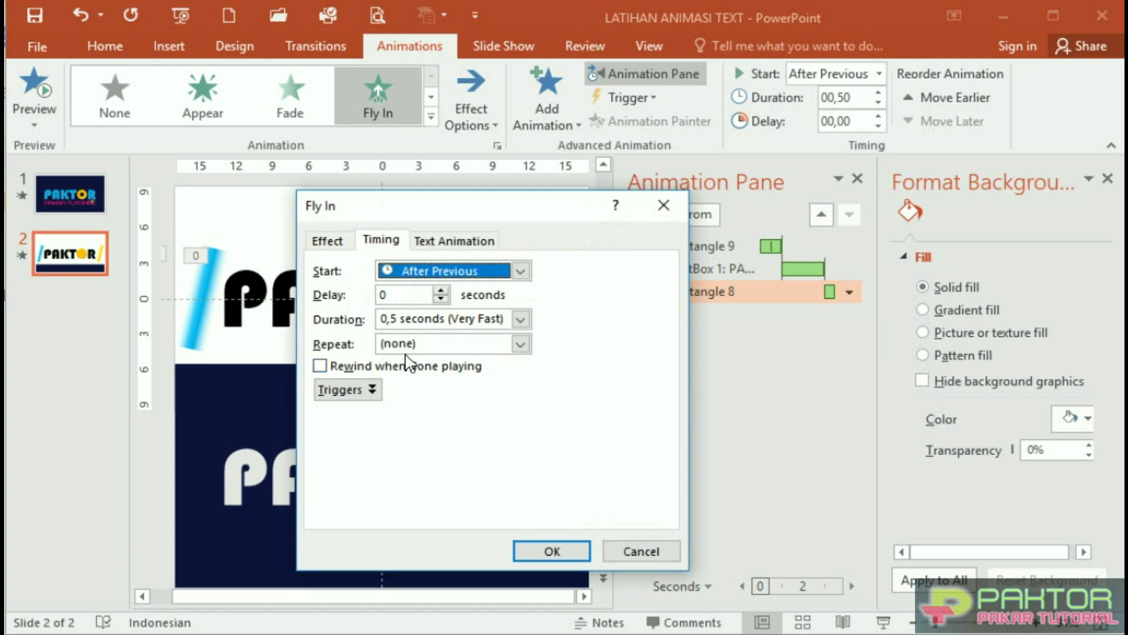
pyautogui.click(521, 343)
pyautogui.click(483, 377)
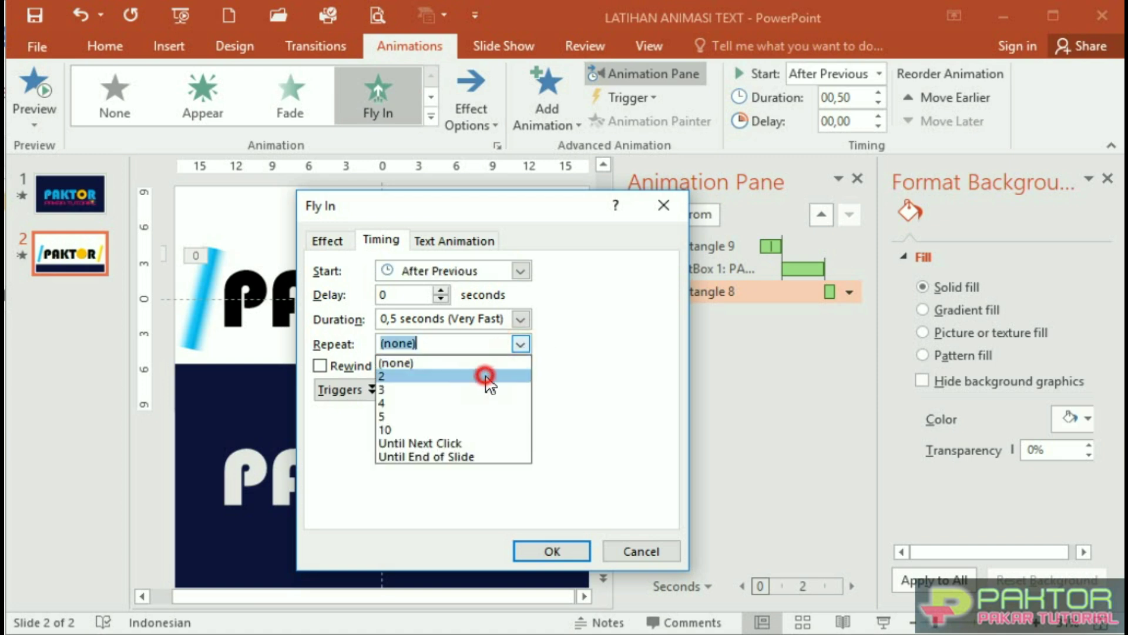
pyautogui.click(552, 551)
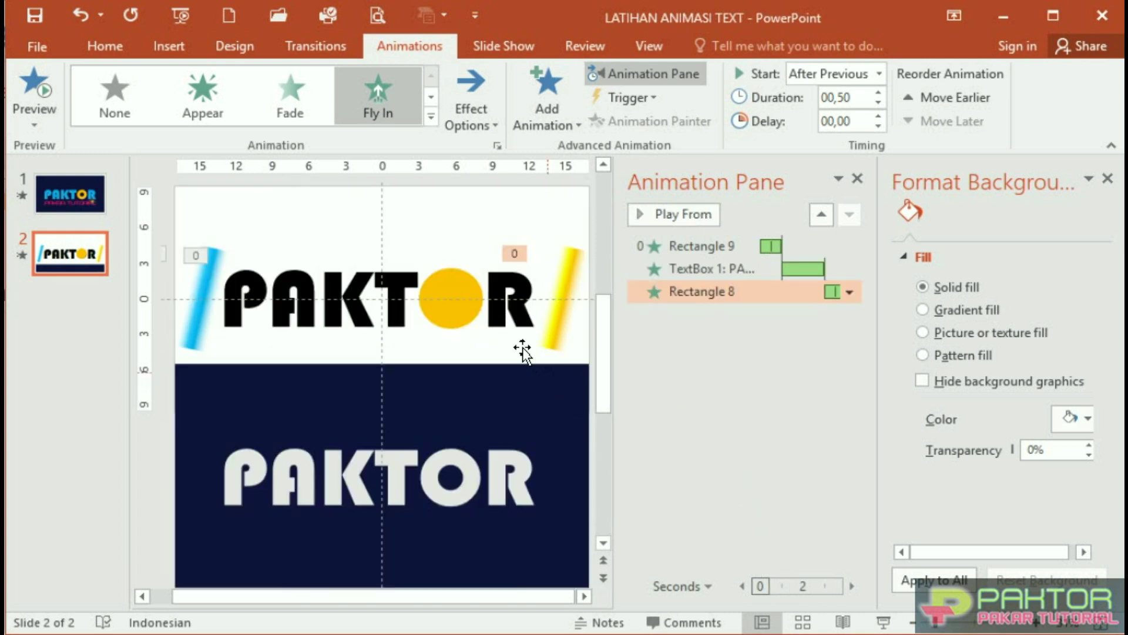
# Apply a Wipe entrance from the left to the gold circle
pyautogui.click(456, 286)
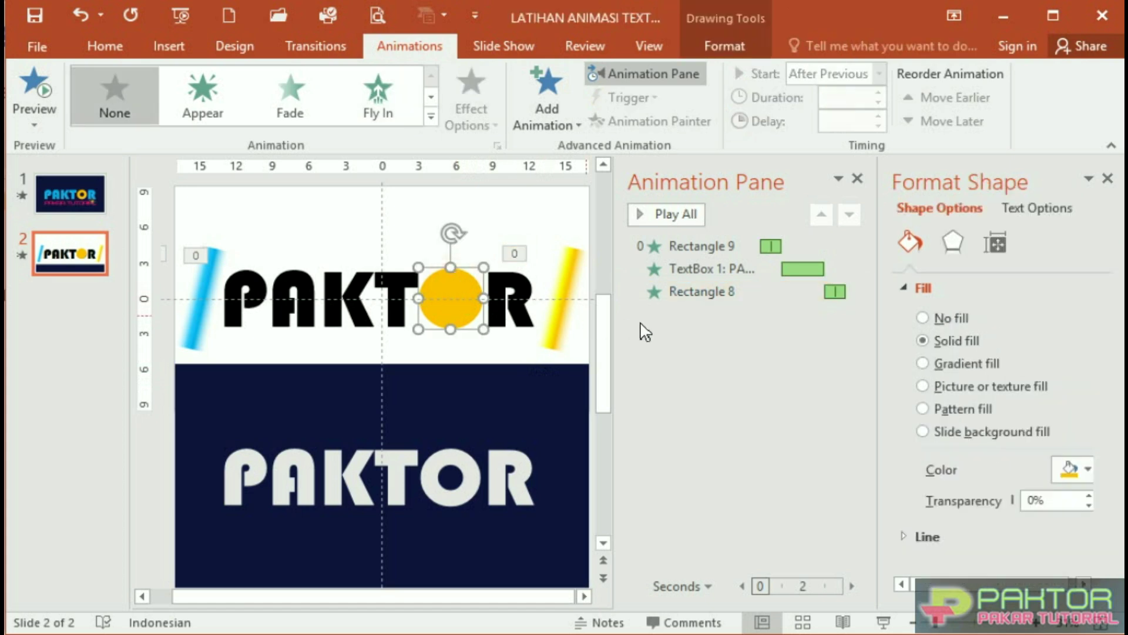
pyautogui.click(433, 121)
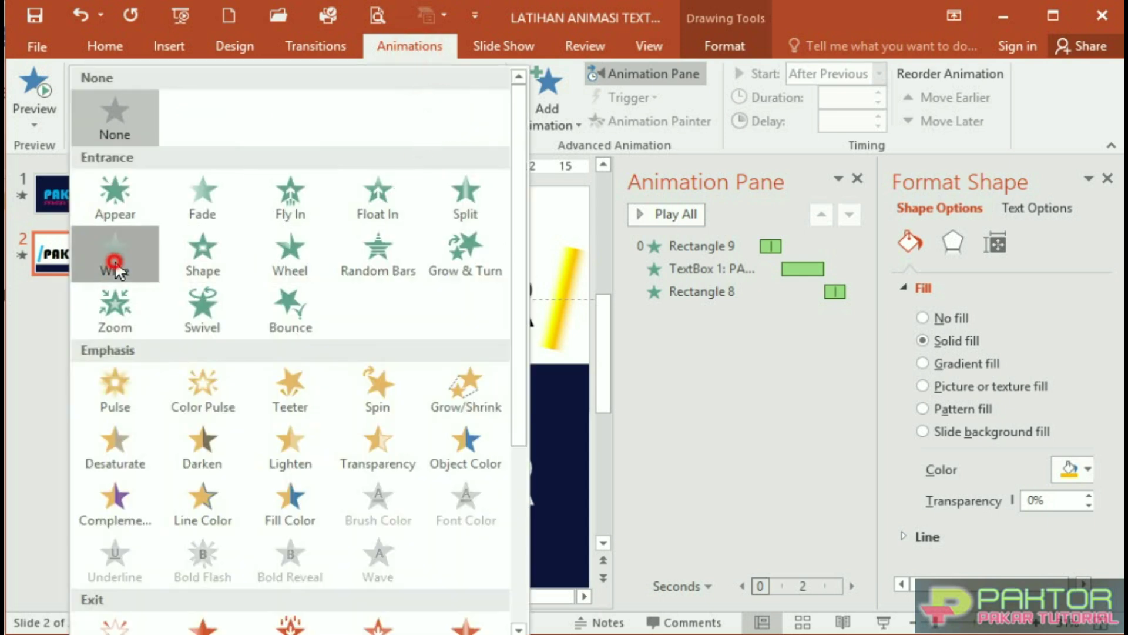
pyautogui.click(114, 264)
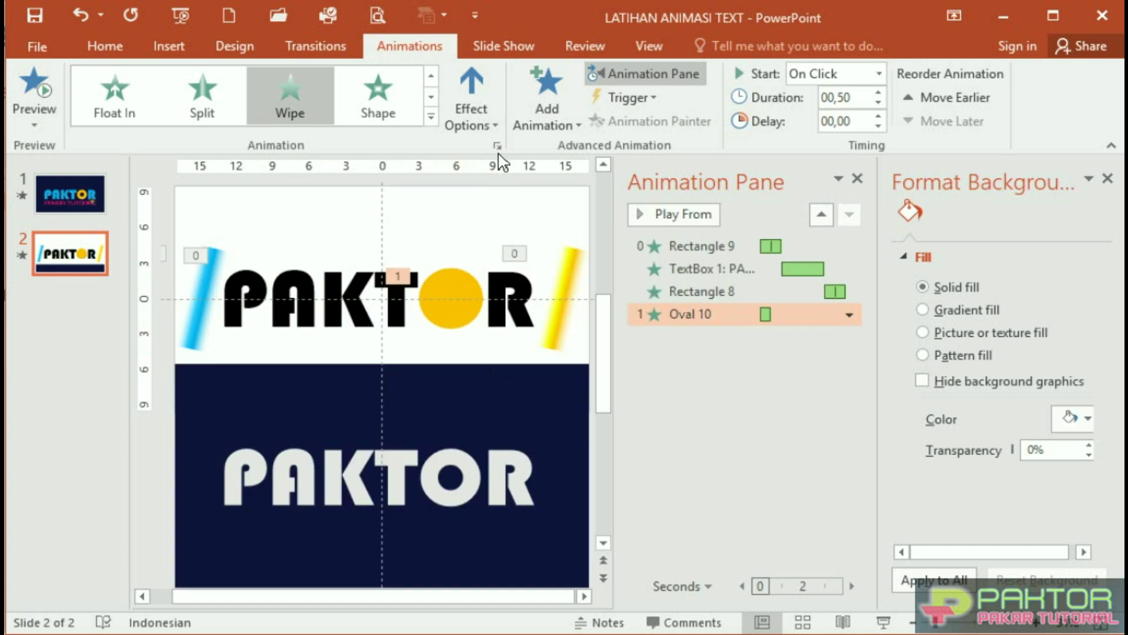
pyautogui.click(497, 124)
pyautogui.click(511, 230)
# Set the Oval 10 wipe to start After Previous and confirm its Timing settings
pyautogui.click(791, 320)
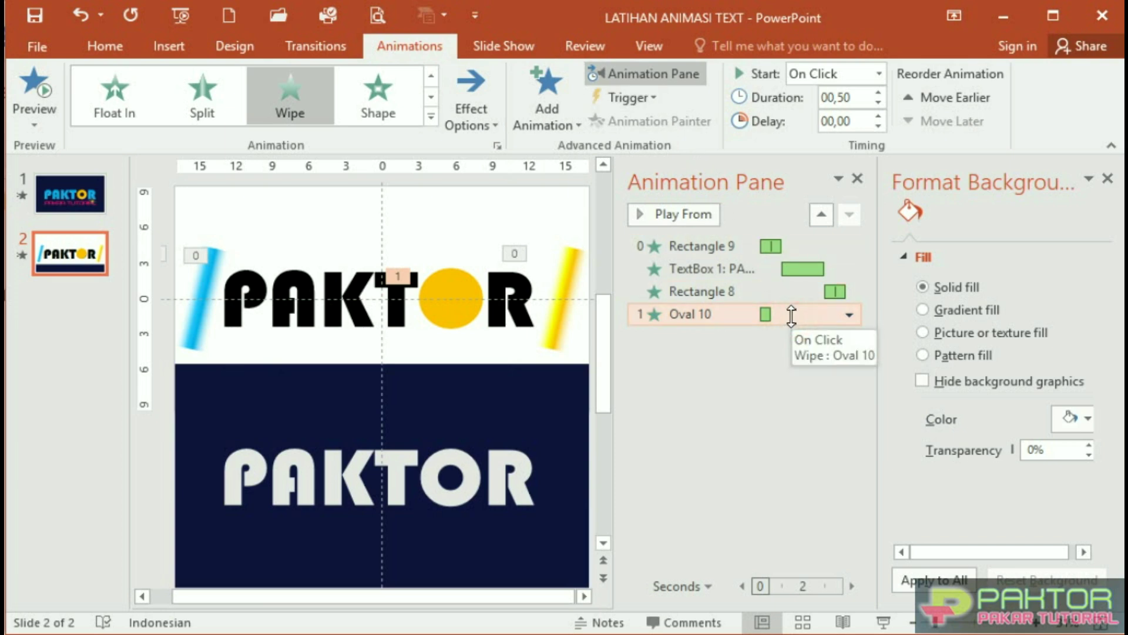
pyautogui.click(878, 74)
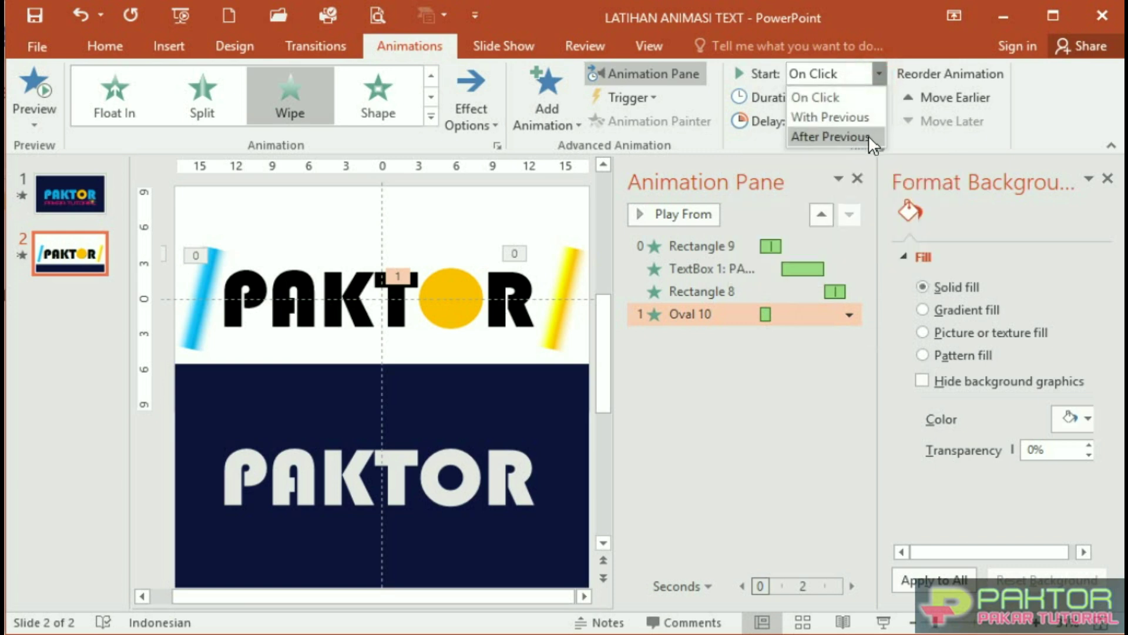
pyautogui.click(869, 137)
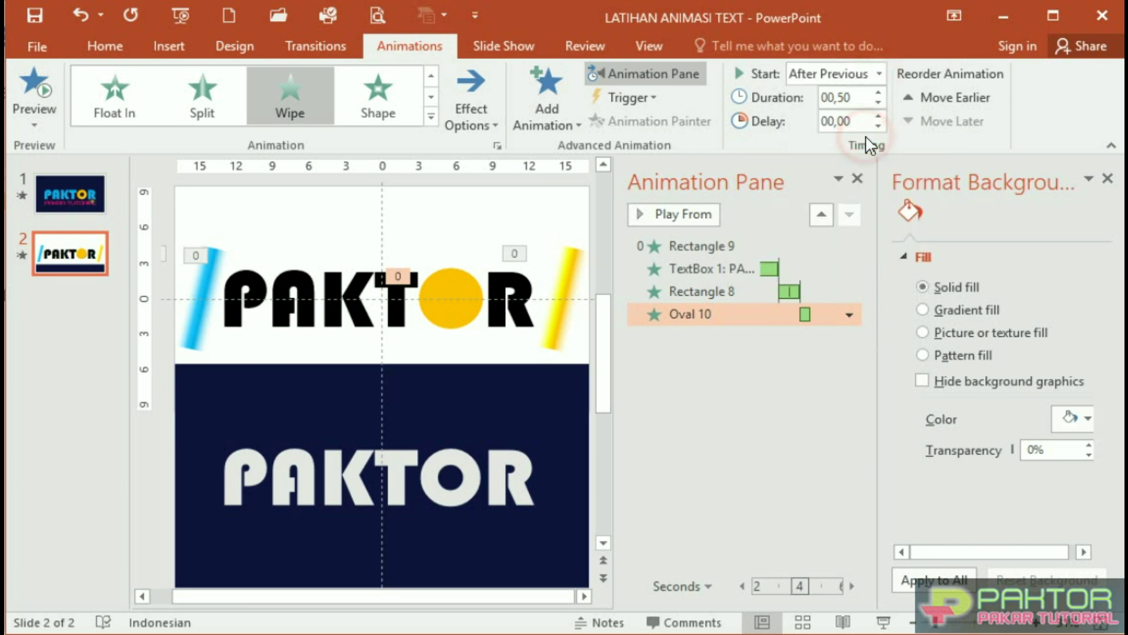
pyautogui.click(850, 315)
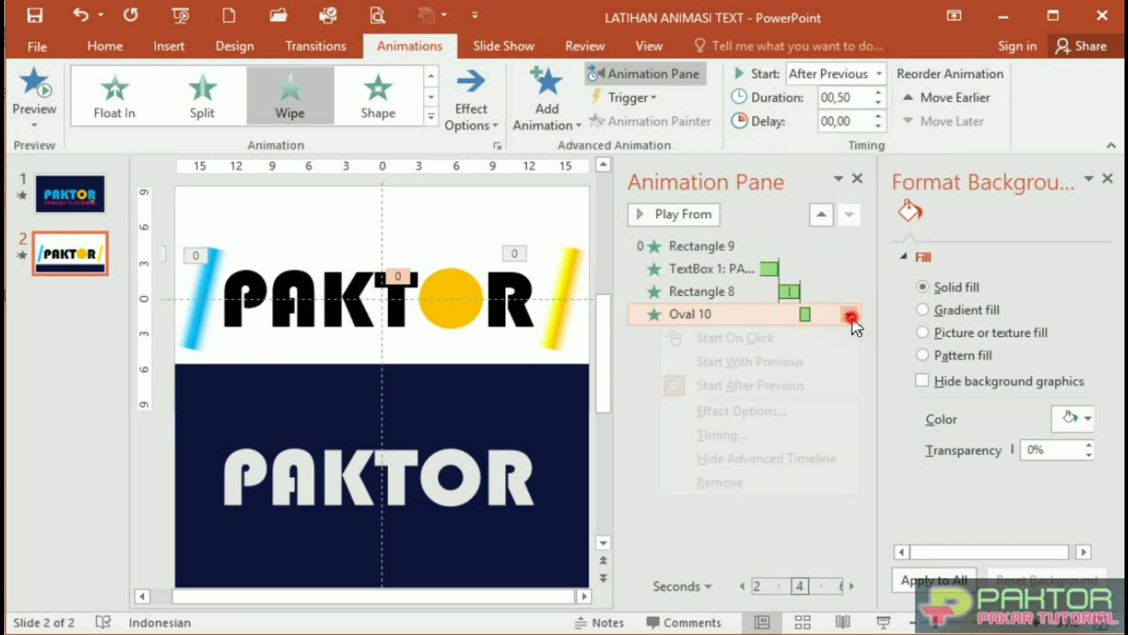
pyautogui.click(783, 429)
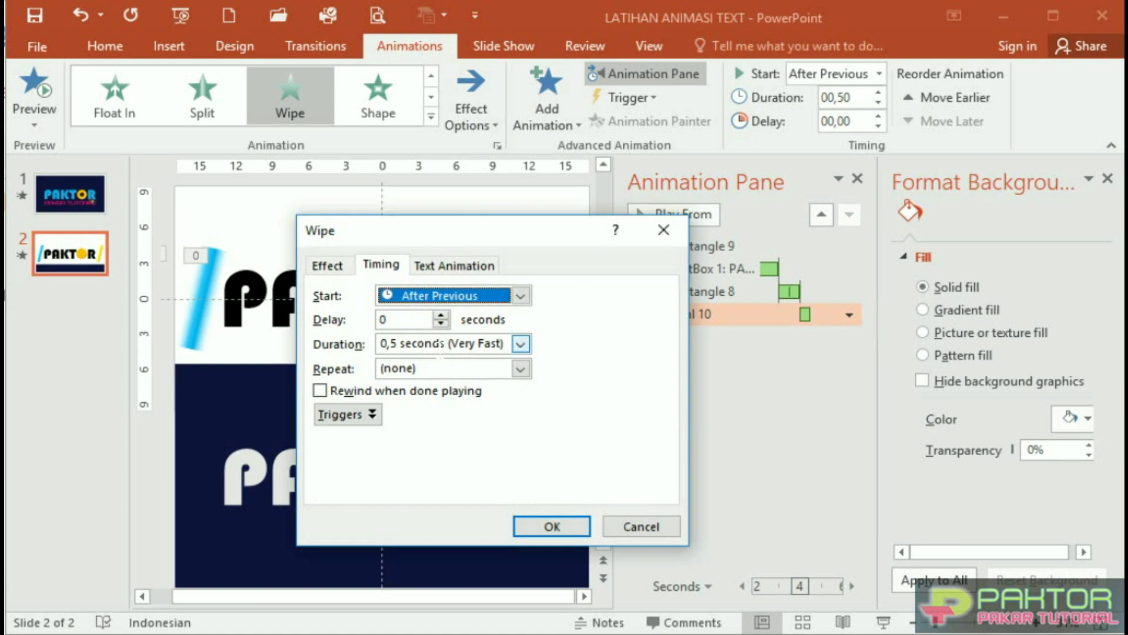
pyautogui.click(552, 525)
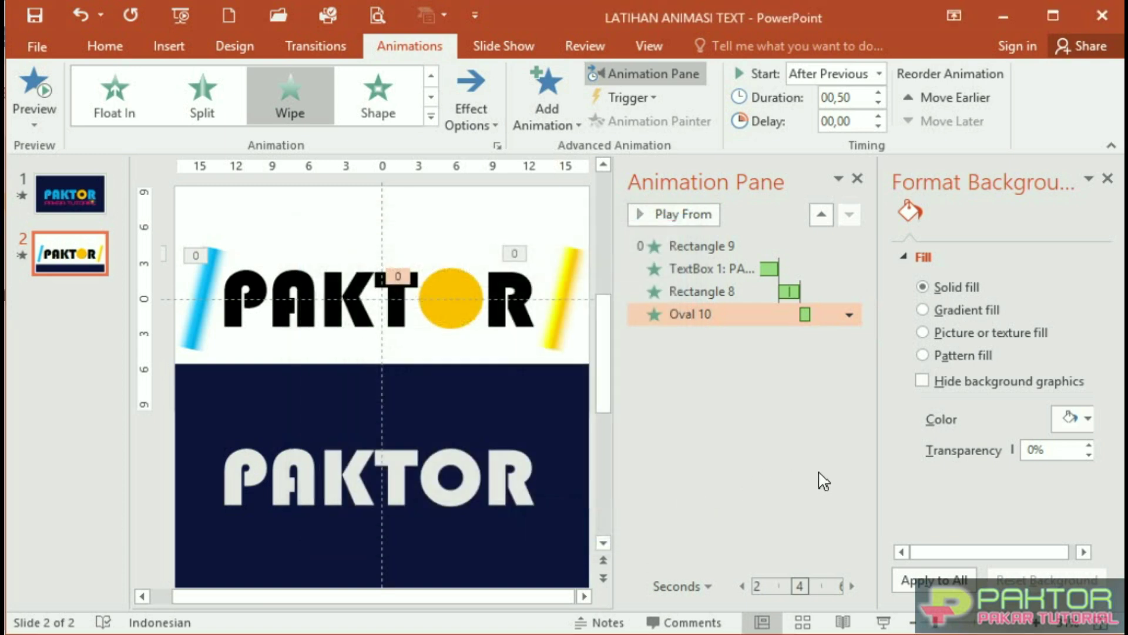
pyautogui.moveTo(498, 421); pyautogui.dragTo(496, 259)
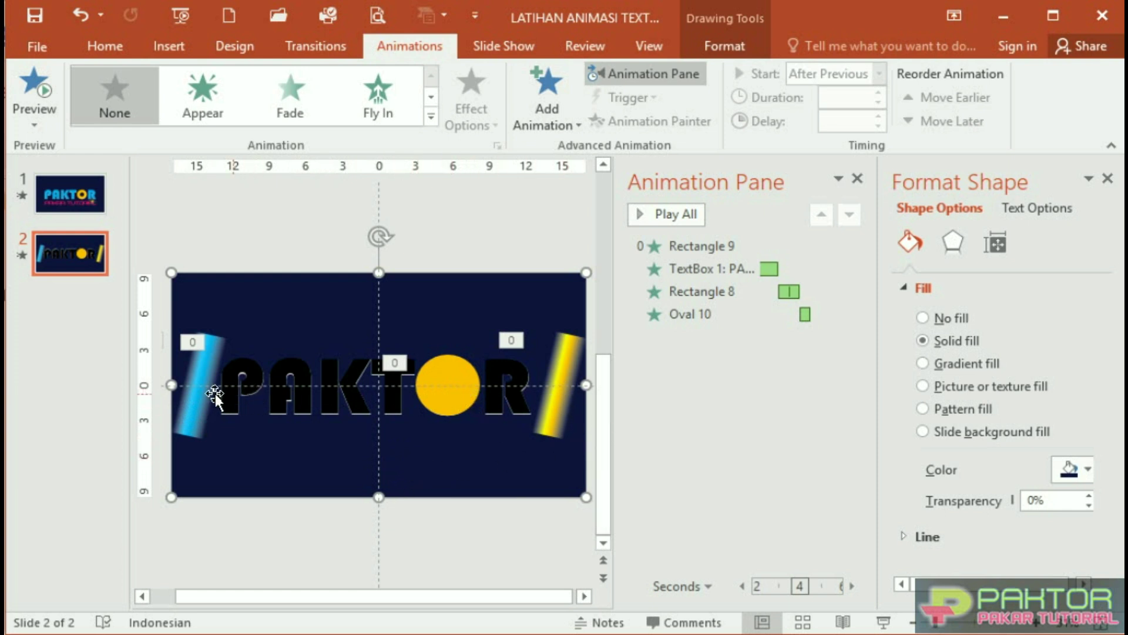
pyautogui.click(300, 305)
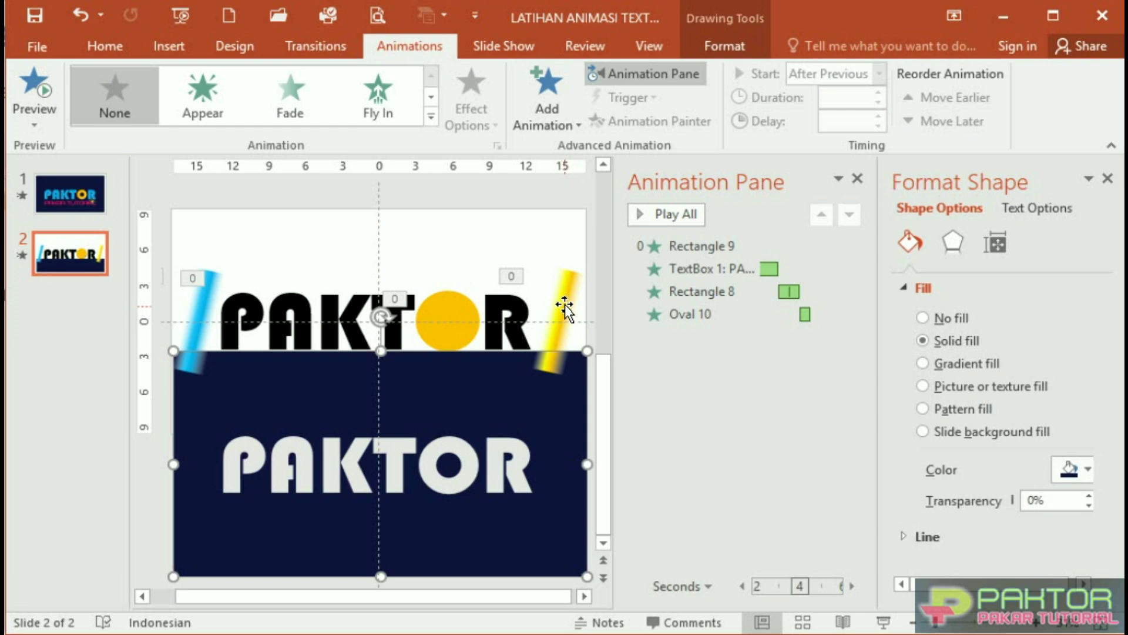
pyautogui.click(563, 315)
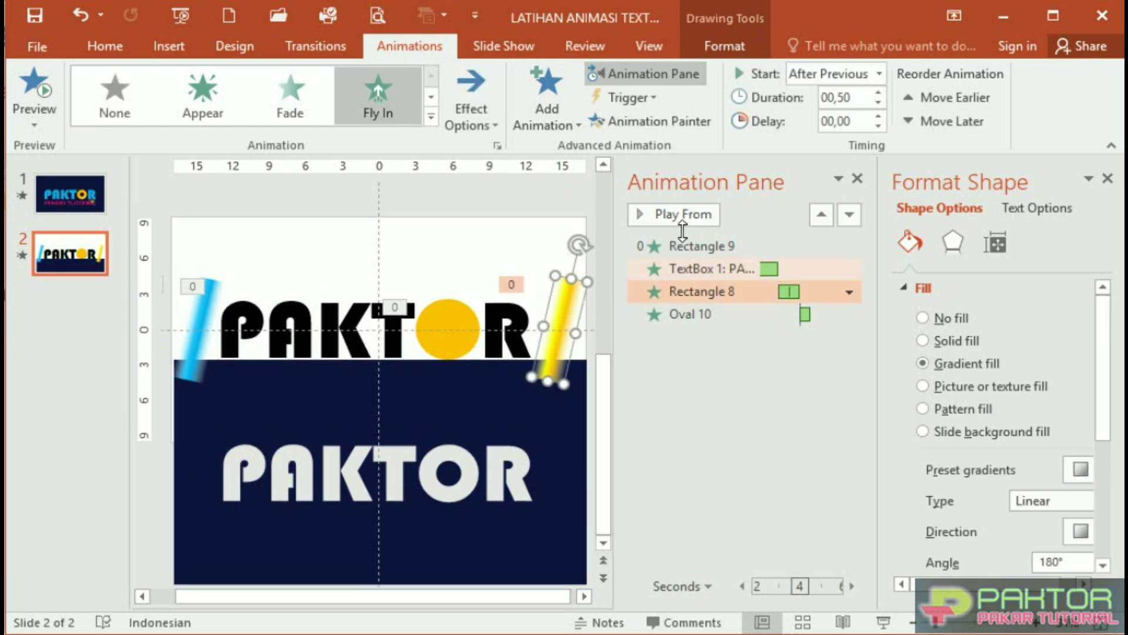
# Send the yellow bar to the back and the blue bar behind the navy block
pyautogui.click(731, 47)
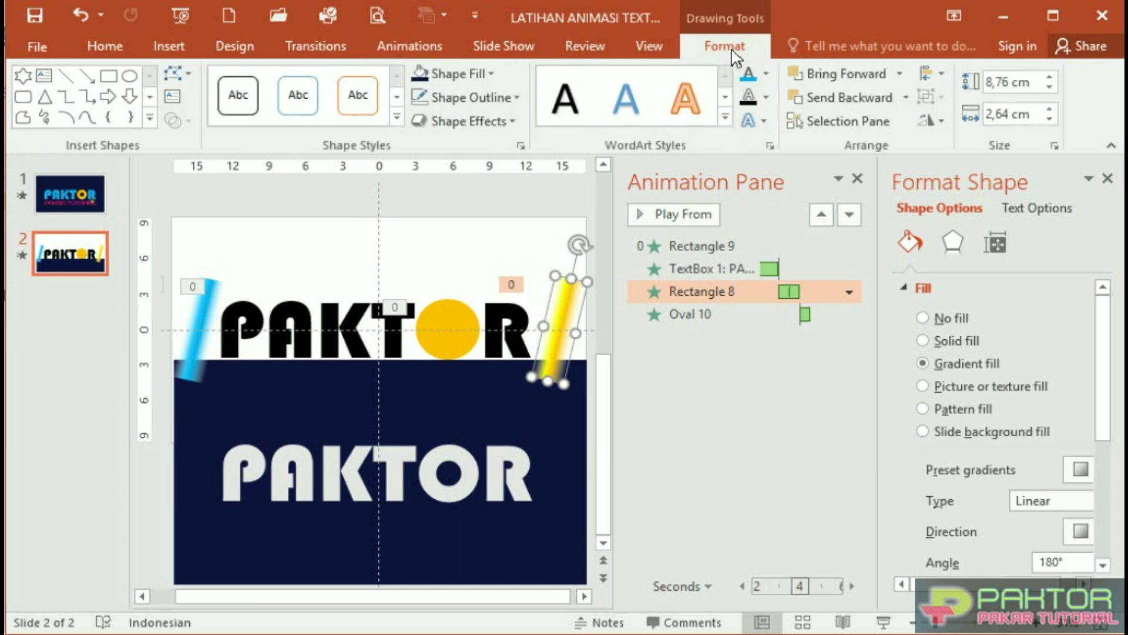
pyautogui.click(907, 98)
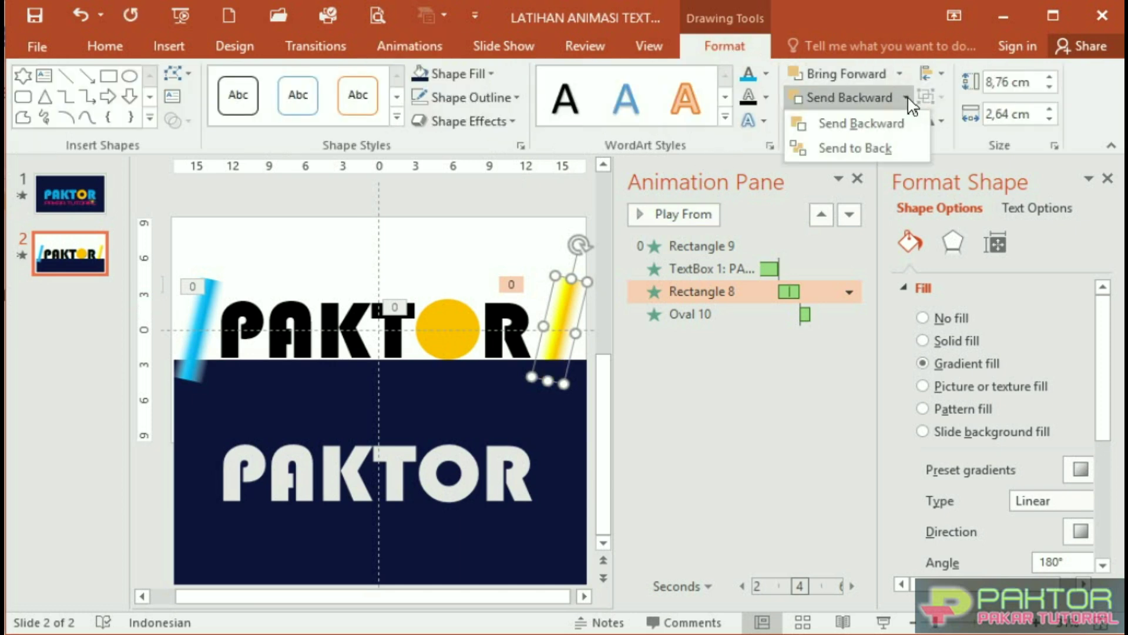
pyautogui.click(890, 146)
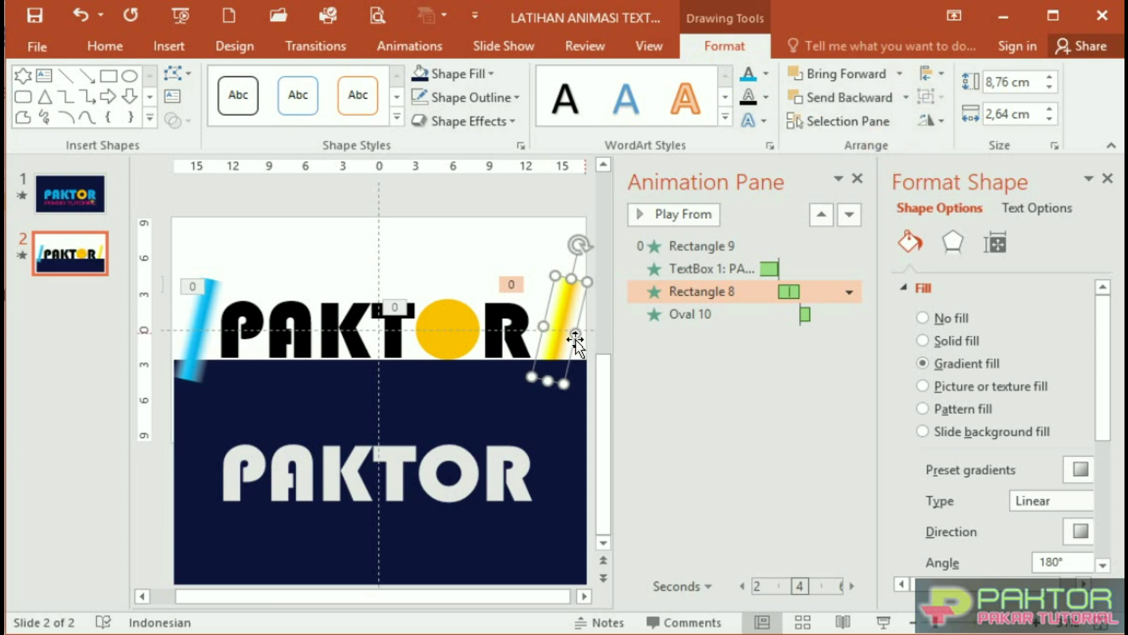
pyautogui.click(200, 323)
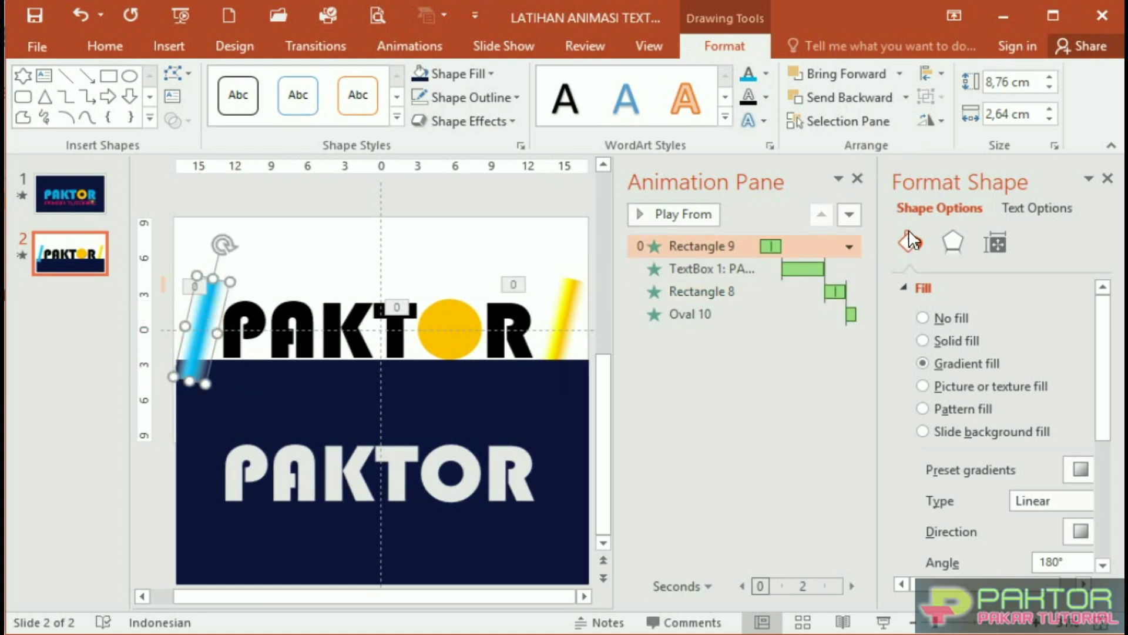
pyautogui.click(906, 98)
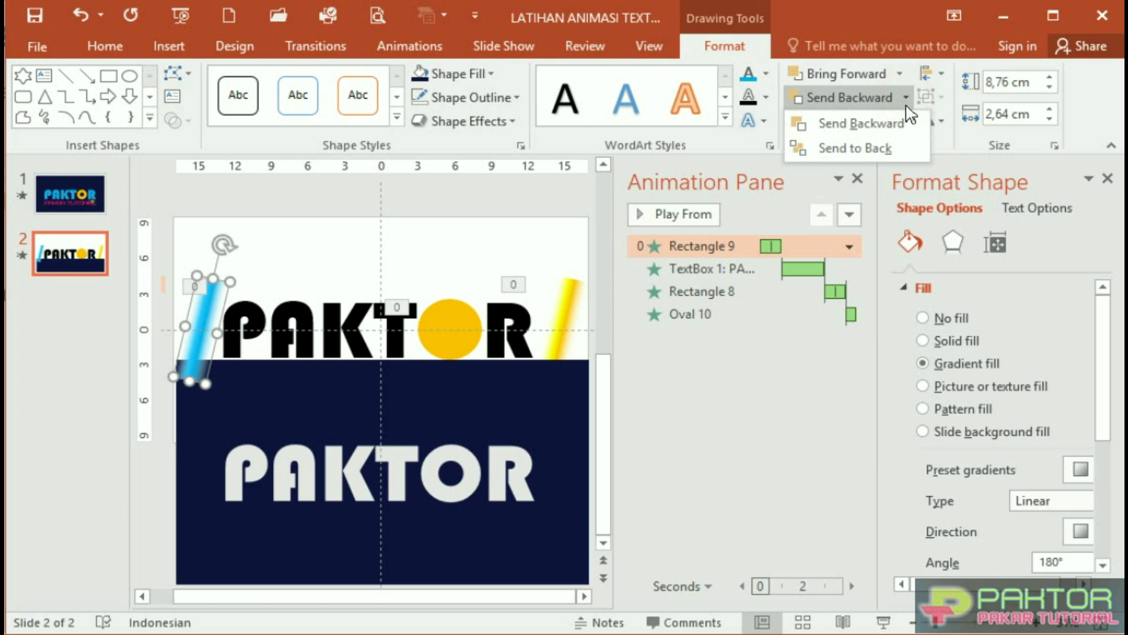
pyautogui.click(901, 154)
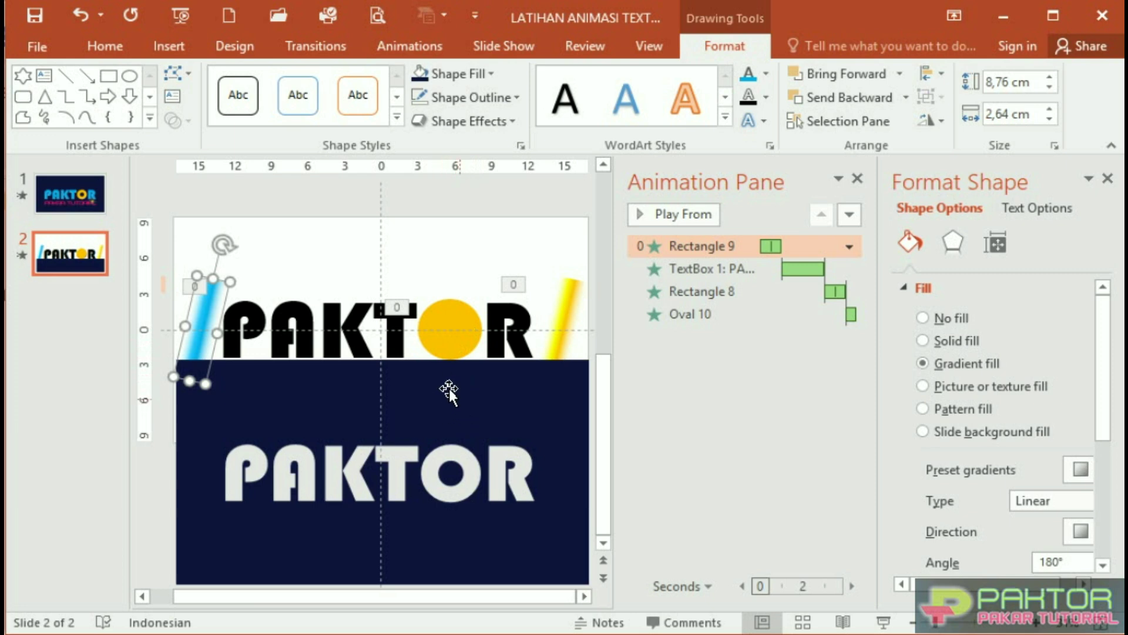
# Send the gold circle to the back, behind all other shapes
pyautogui.click(452, 323)
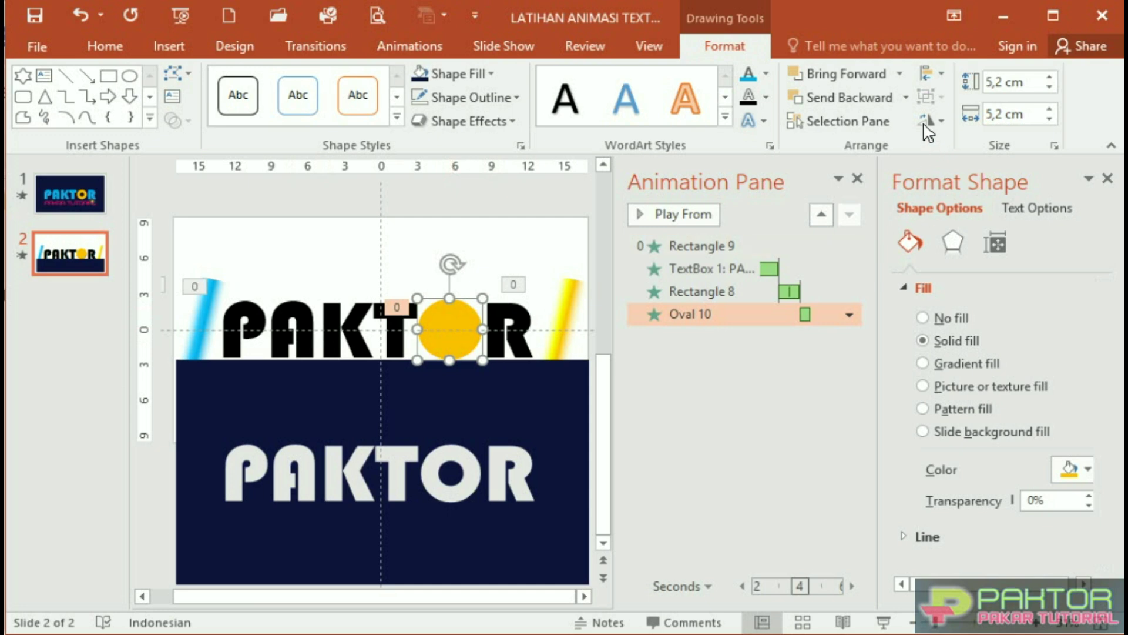
pyautogui.click(906, 99)
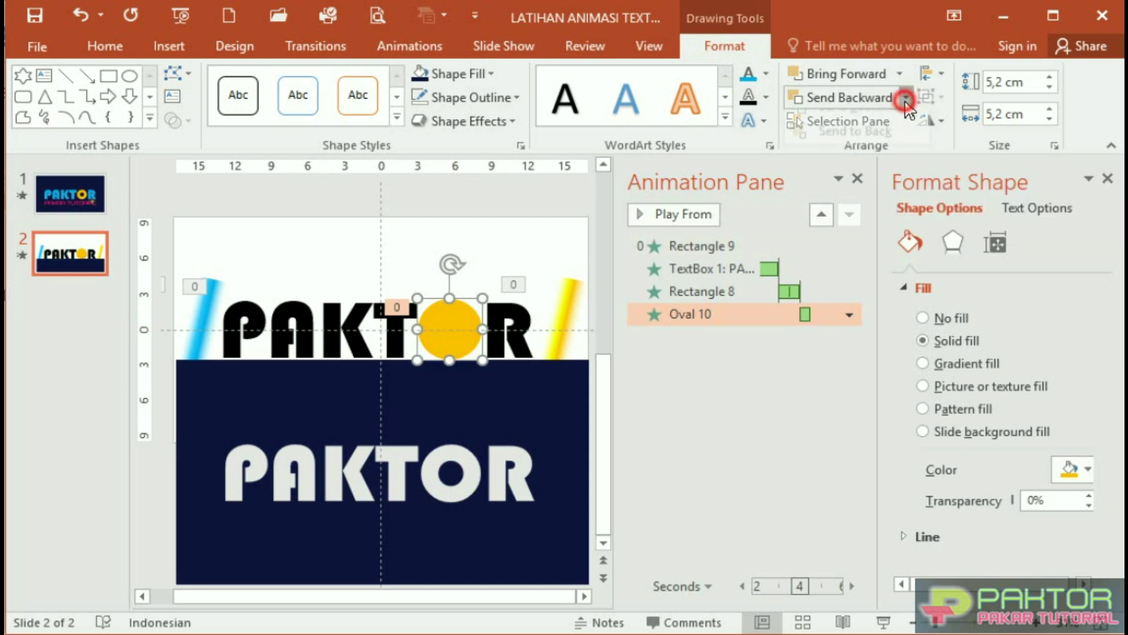
pyautogui.click(889, 146)
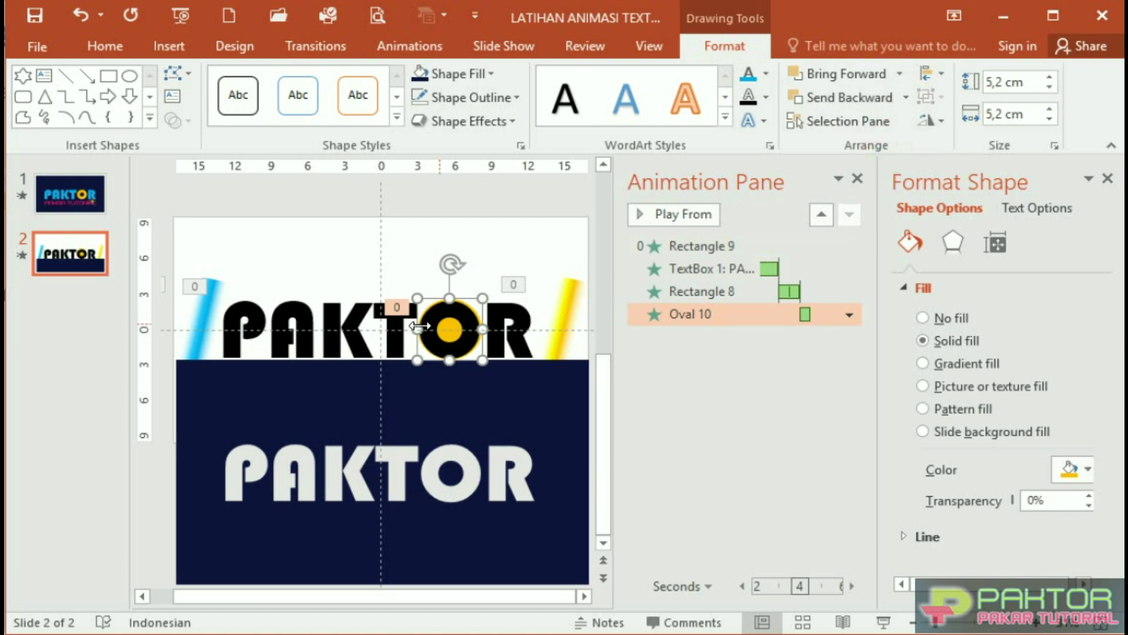
pyautogui.click(325, 265)
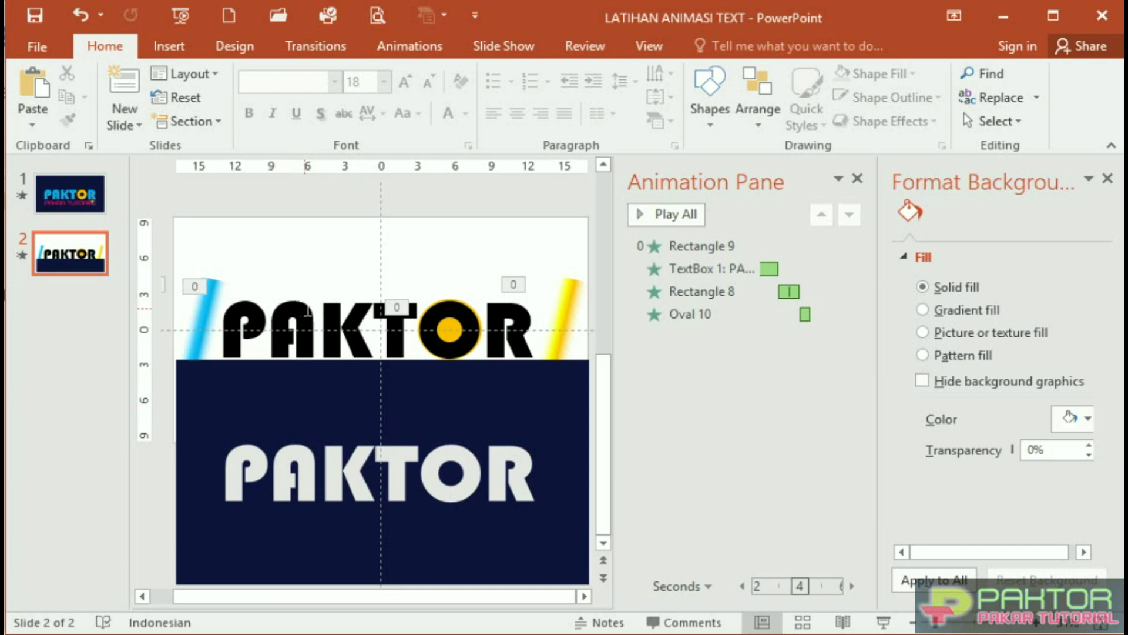
# Send the PAKTOR text box to the back, behind the yellow circle
pyautogui.click(309, 311)
pyautogui.click(317, 276)
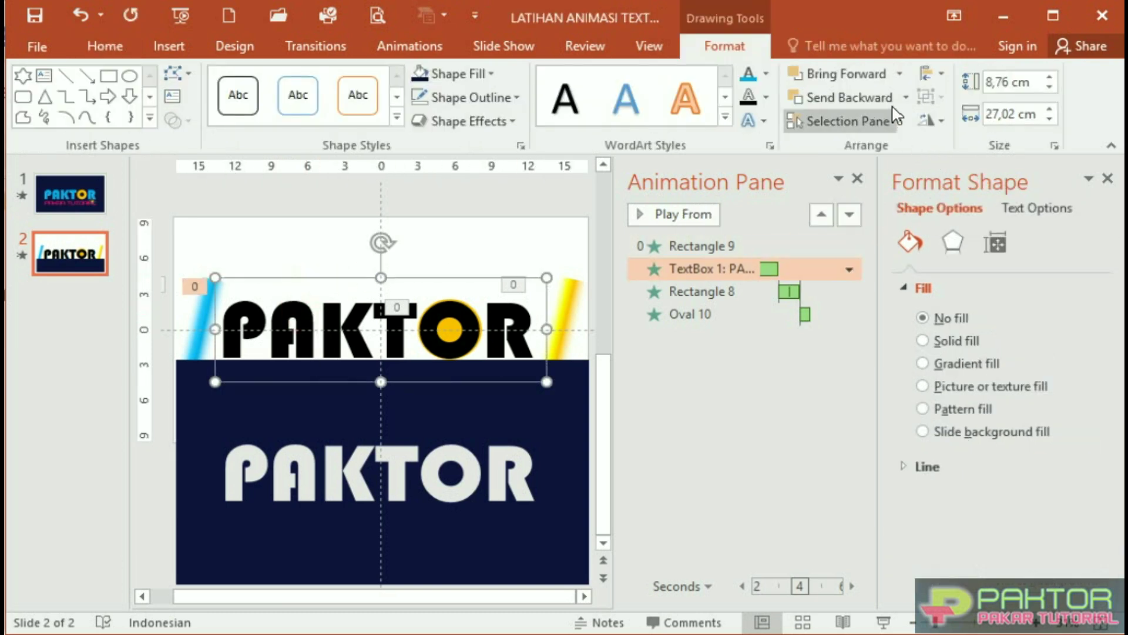
pyautogui.click(906, 97)
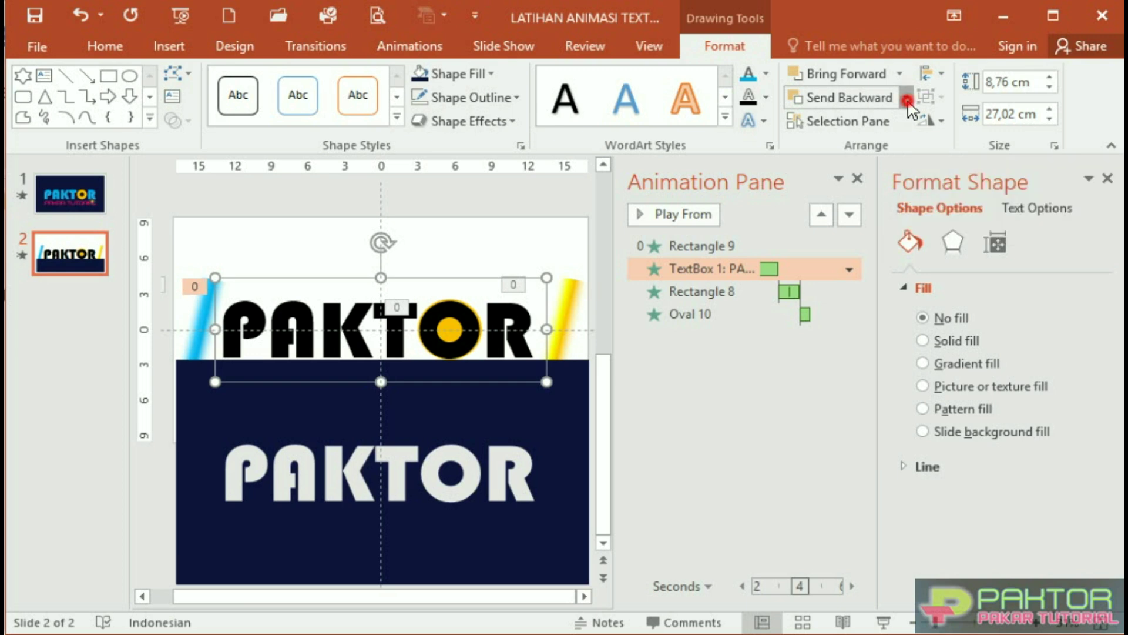
pyautogui.click(889, 152)
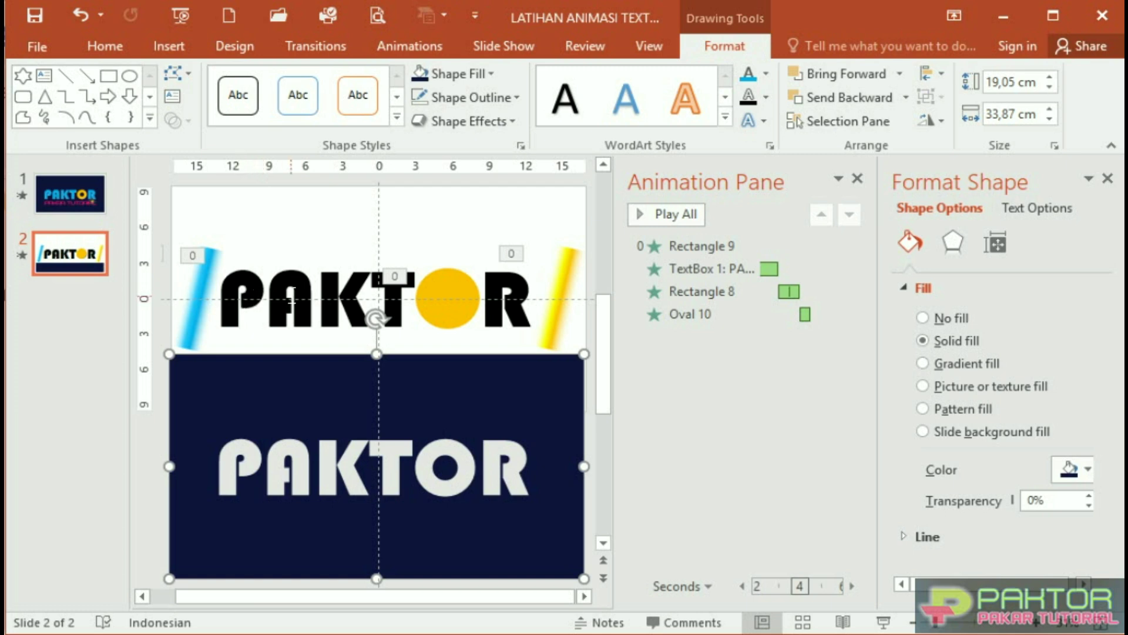
# Colour the PAKTOR lettering cyan using the recent text fill colour
pyautogui.click(299, 290)
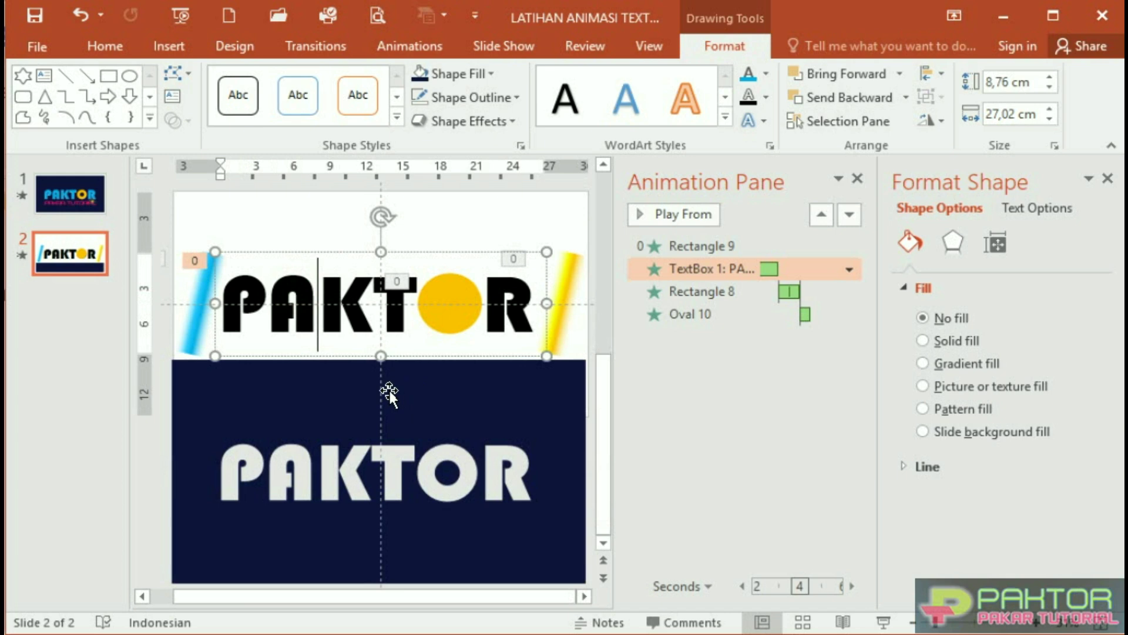
pyautogui.click(350, 252)
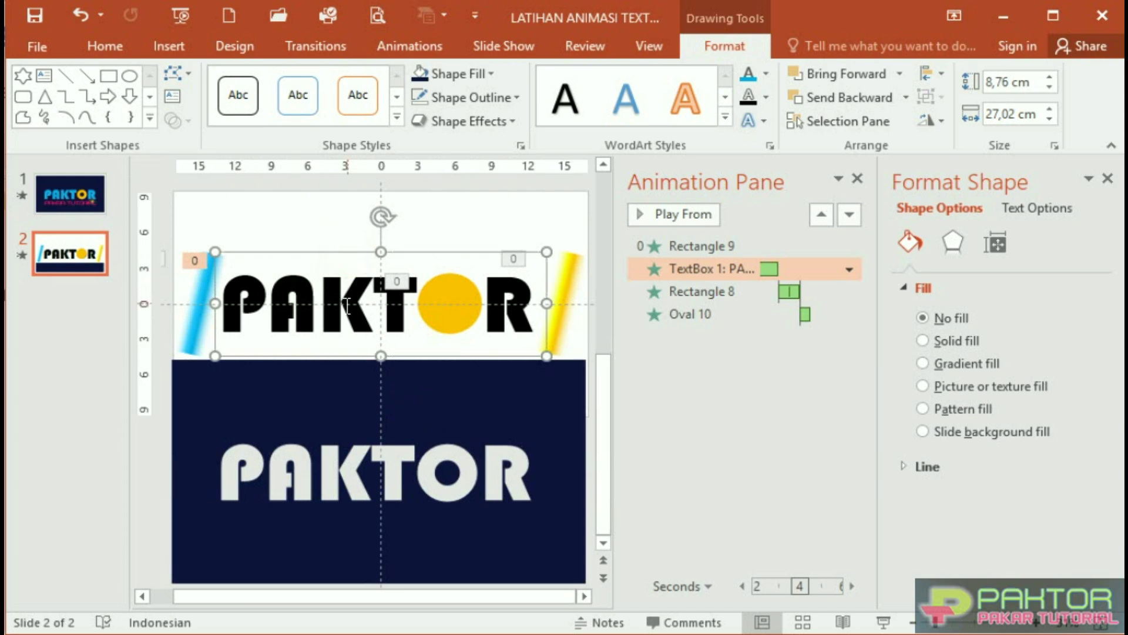
pyautogui.click(768, 74)
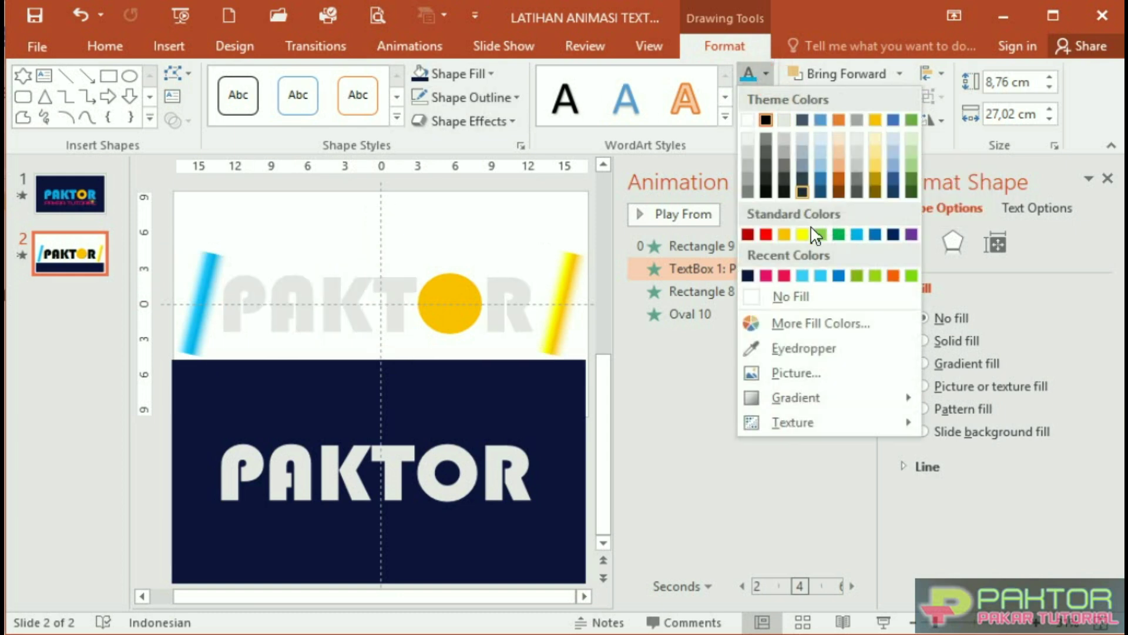
pyautogui.click(820, 276)
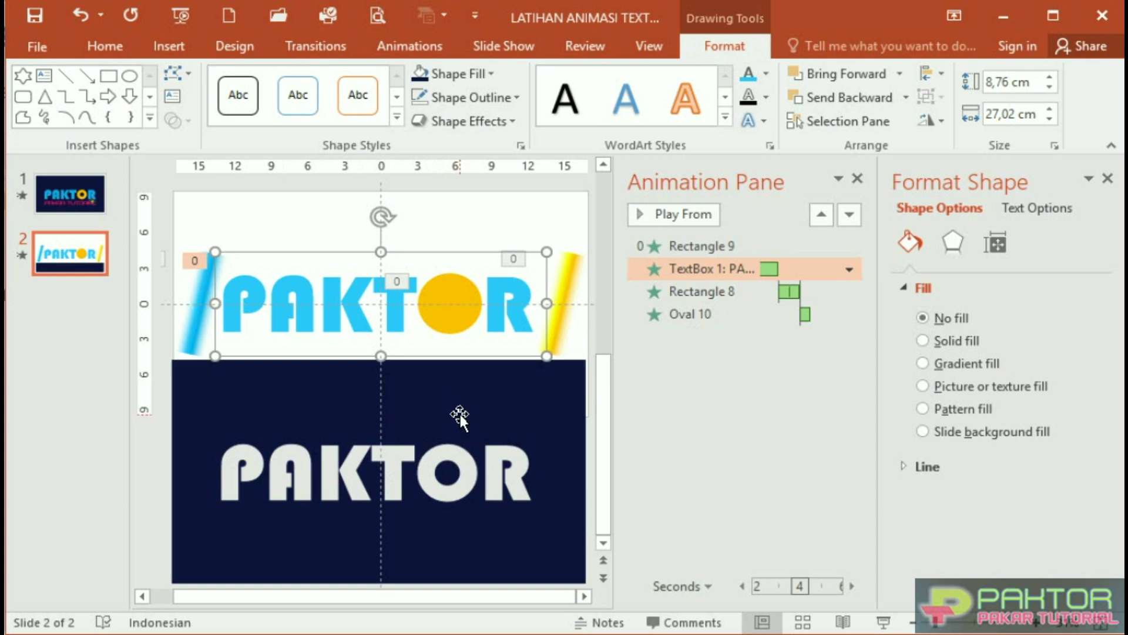
# Move the navy rectangle up to cover the whole slide, then preview the slideshow and exit it
pyautogui.moveTo(432, 400); pyautogui.dragTo(435, 255)
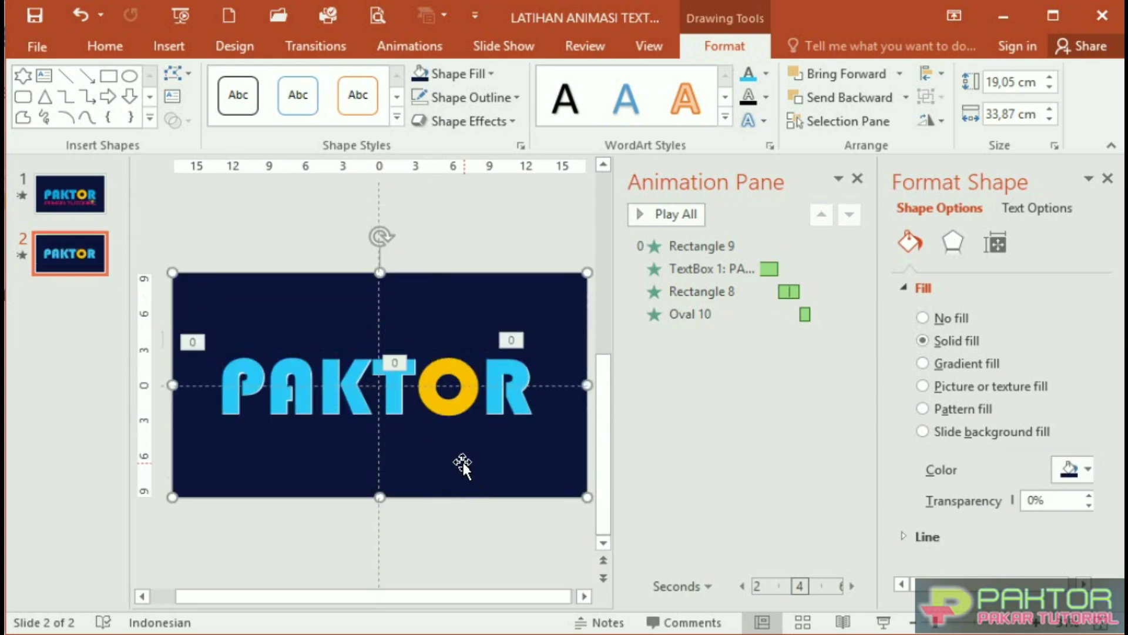
pyautogui.click(883, 622)
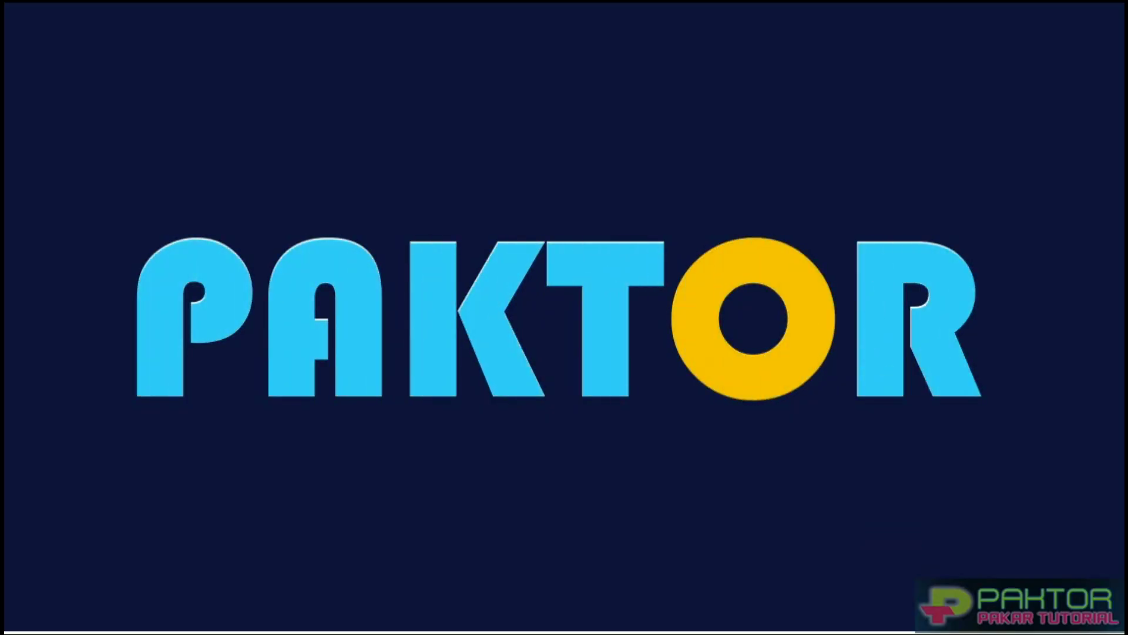
pyautogui.press('Escape')
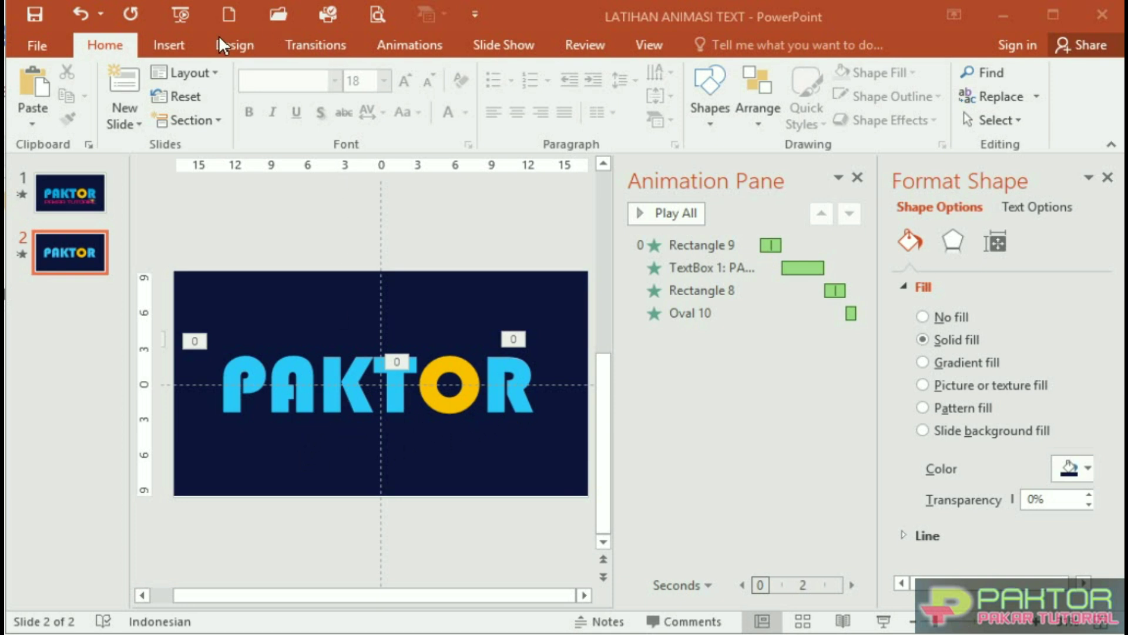
# Add a pink 'PAKAR TUTORIAL' text box below the PAKTOR logo and close the Animation Pane
pyautogui.click(170, 44)
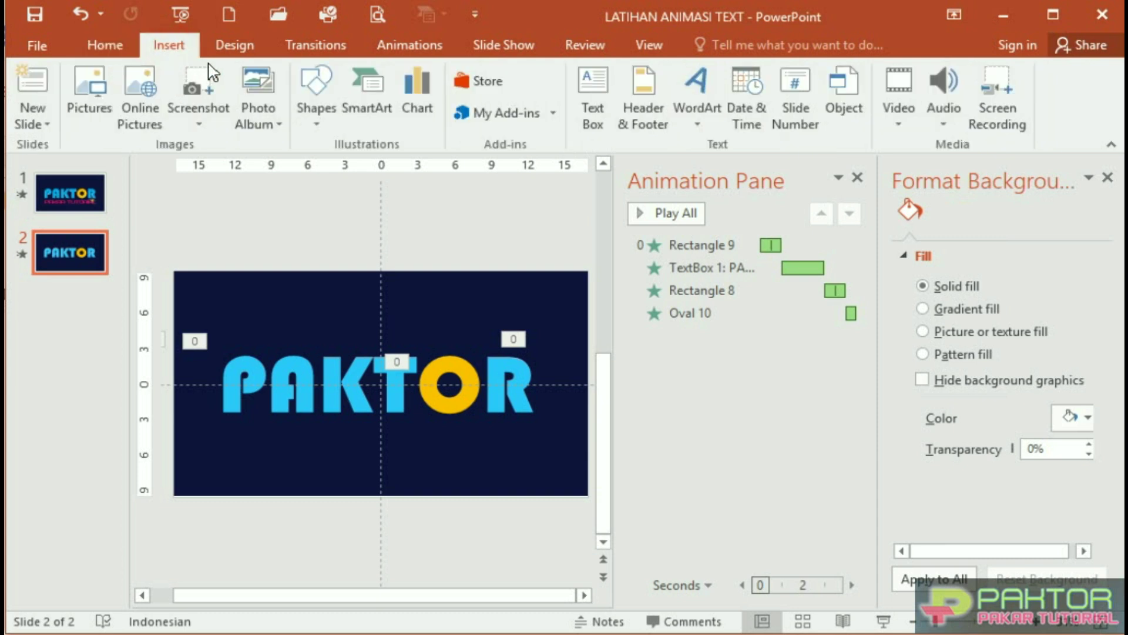
pyautogui.click(601, 107)
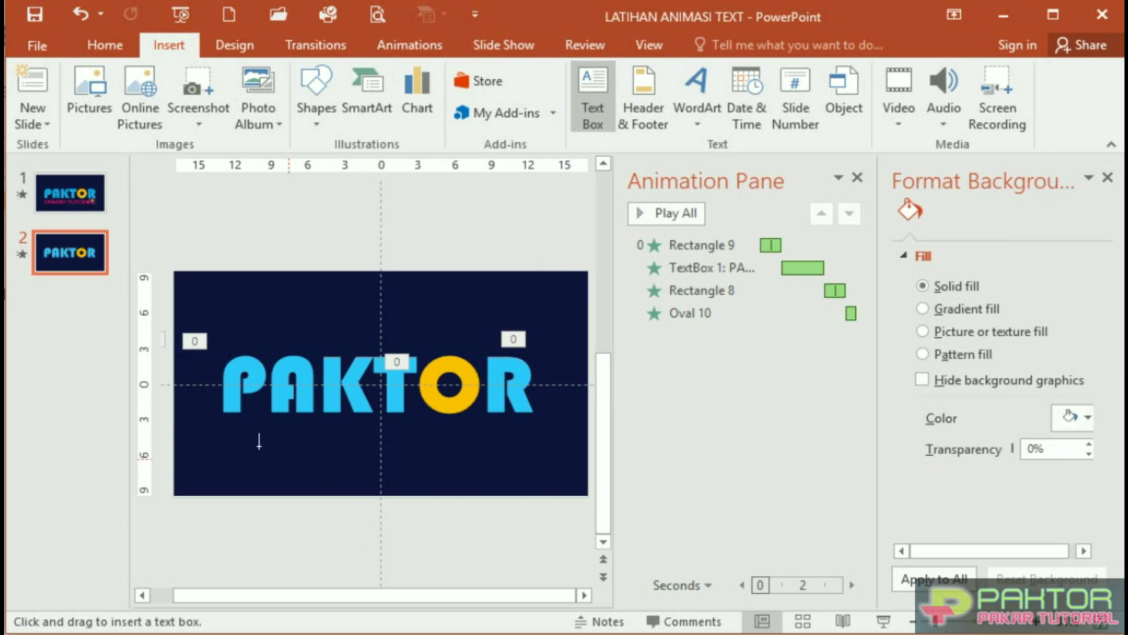
pyautogui.moveTo(229, 442); pyautogui.dragTo(551, 461)
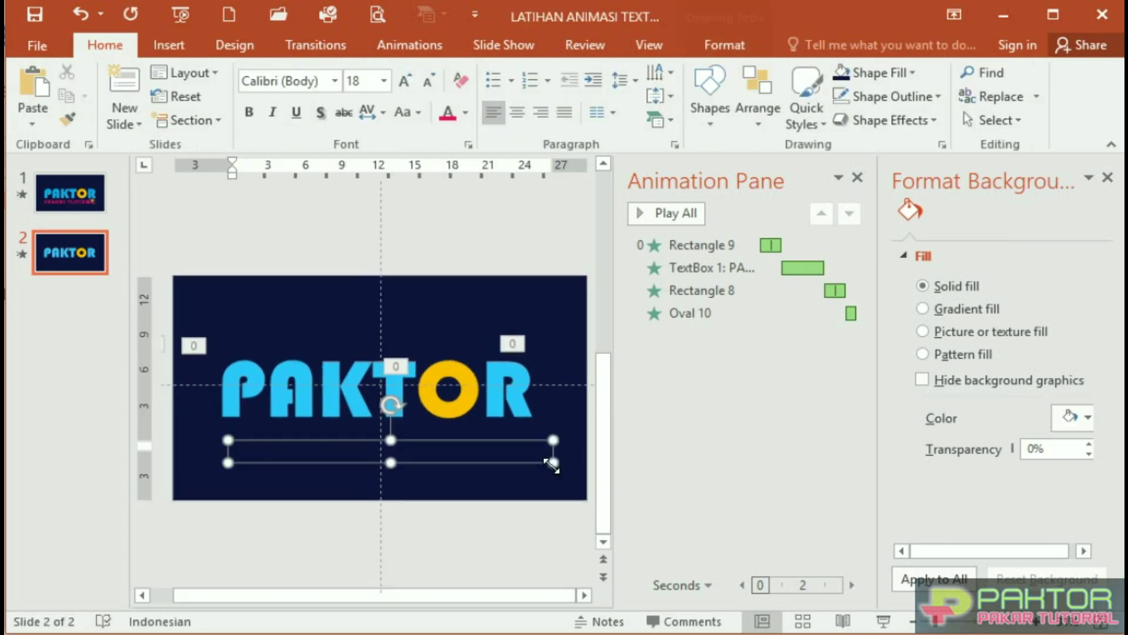
pyautogui.click(466, 113)
pyautogui.click(447, 314)
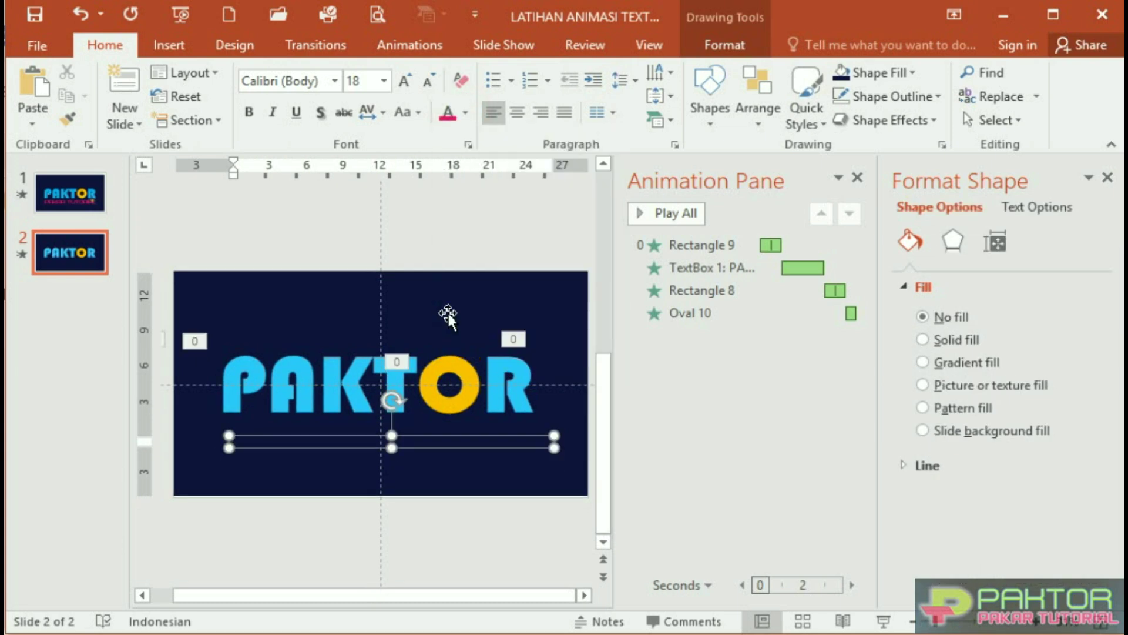
pyautogui.write('PAKAR TUTORIAL')
pyautogui.click(857, 177)
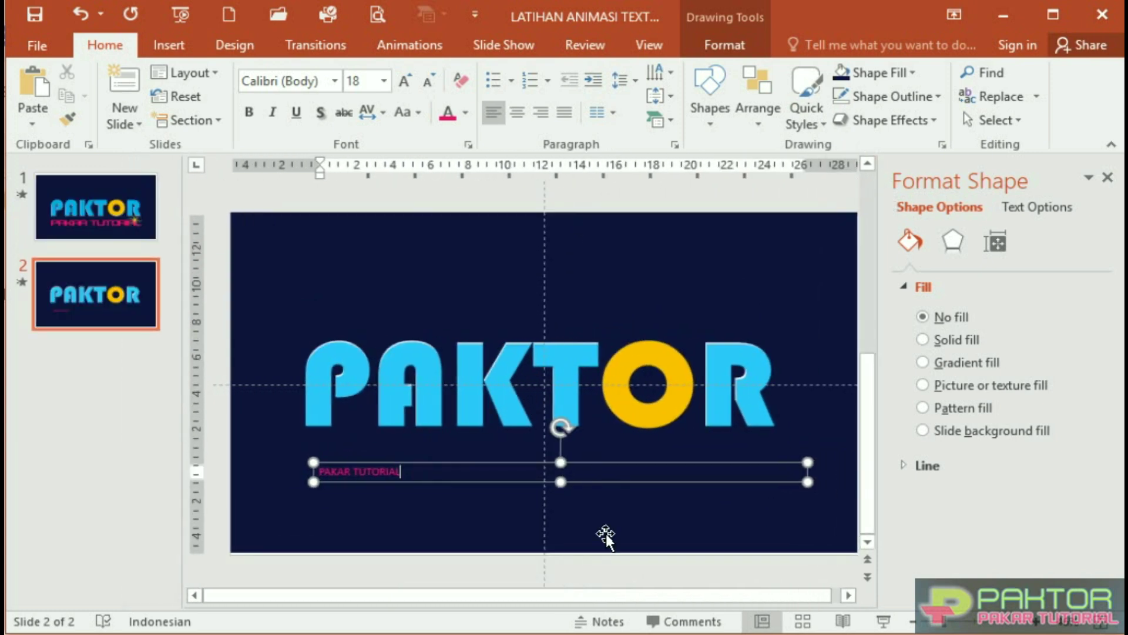
# Set the PAKAR TUTORIAL subtitle to bold Expansiva
pyautogui.scroll(2, 606, 533)
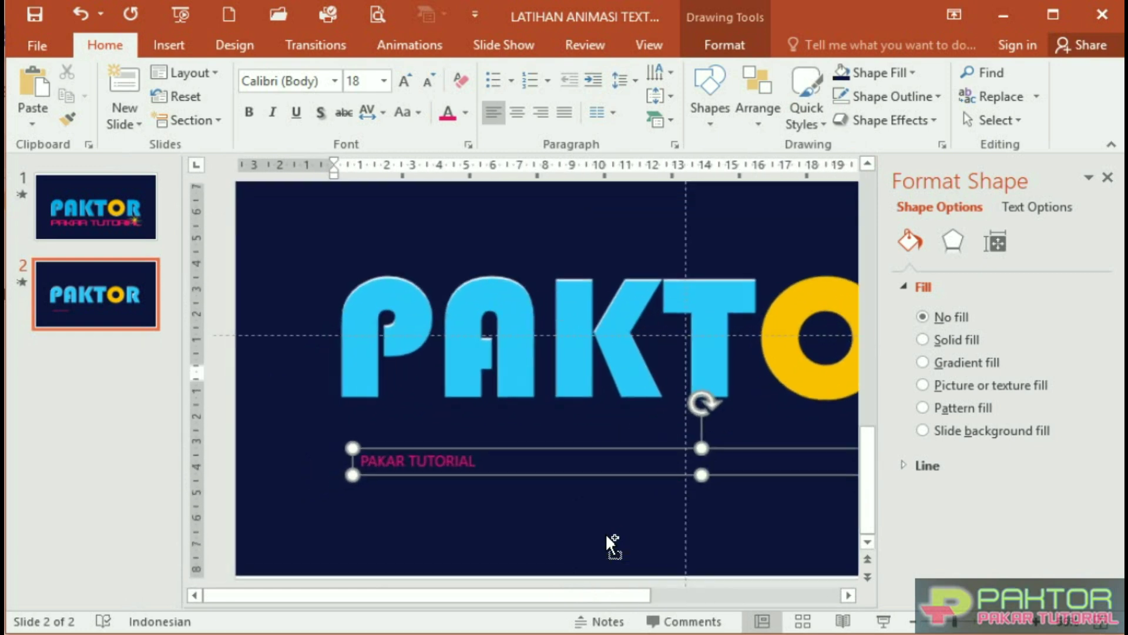
pyautogui.scroll(2, 606, 534)
pyautogui.scroll(3, 606, 534)
pyautogui.moveTo(543, 393); pyautogui.dragTo(399, 391)
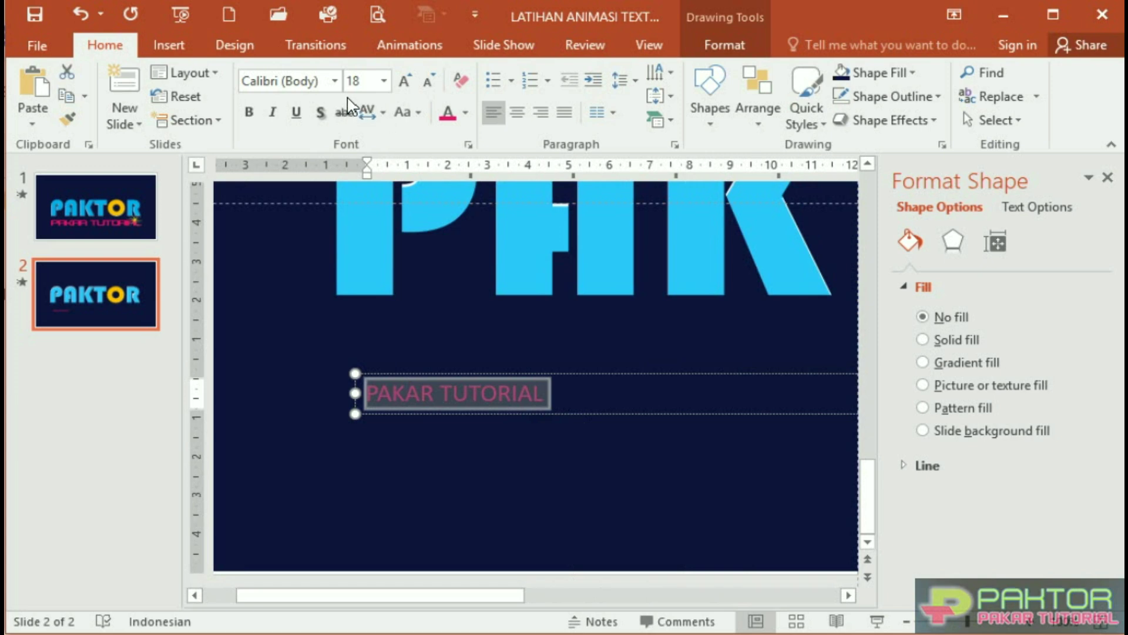
pyautogui.click(336, 82)
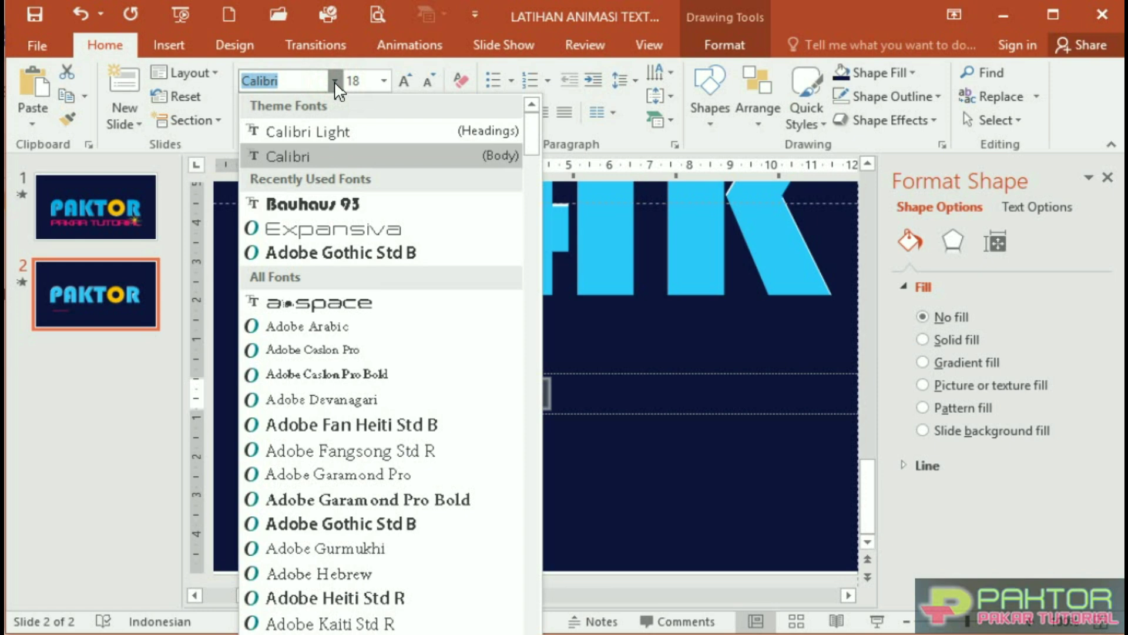
pyautogui.click(346, 234)
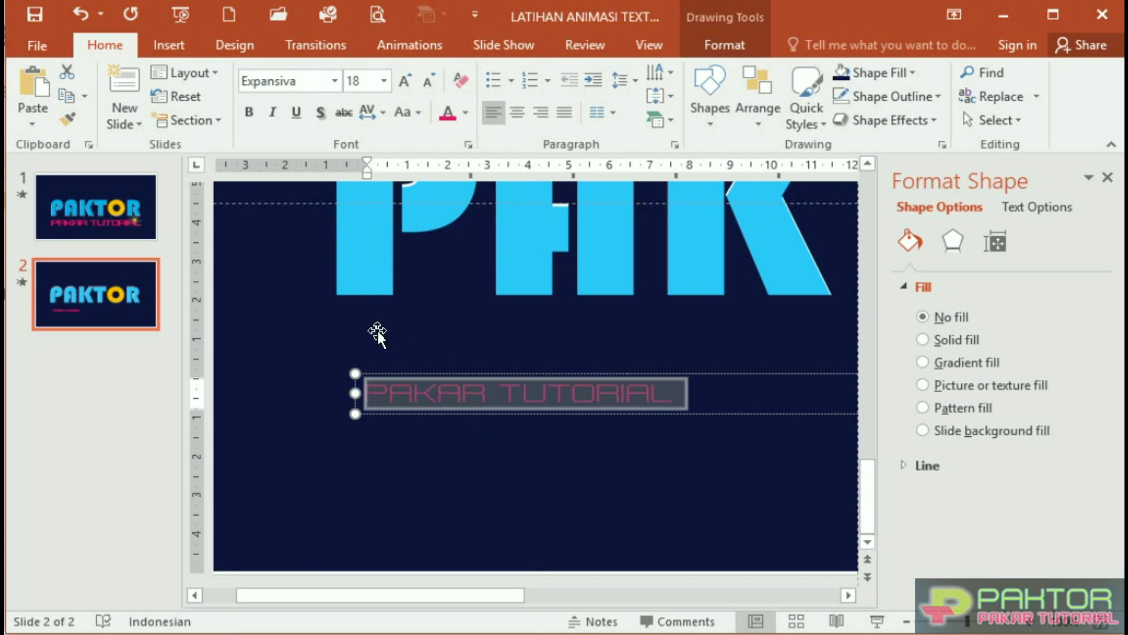
pyautogui.click(249, 112)
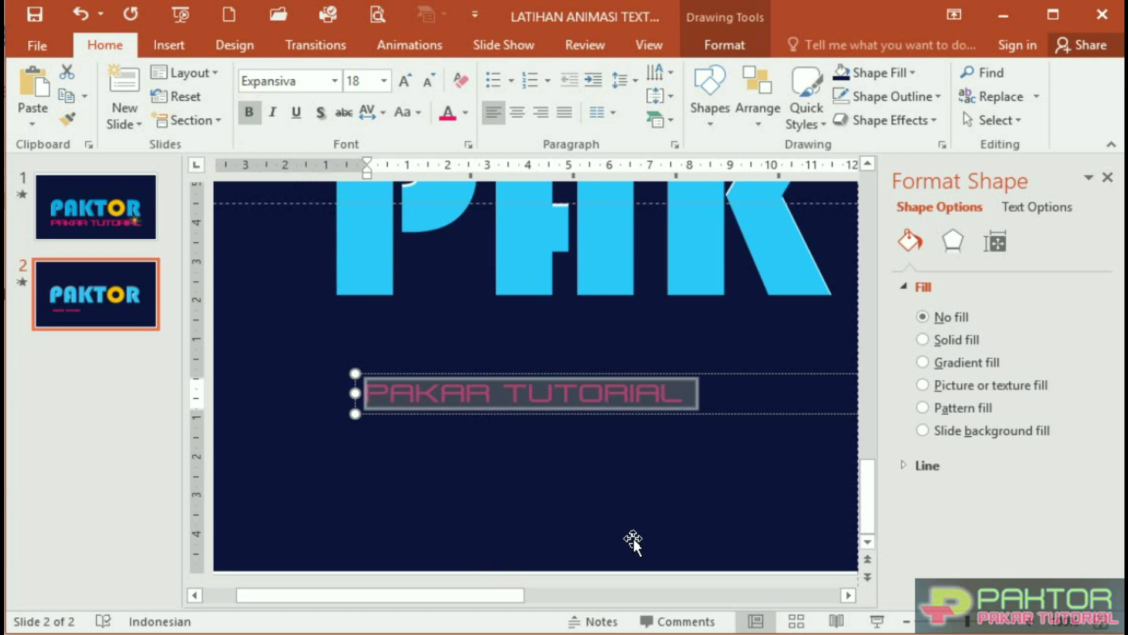
# Enlarge the subtitle to 58 pt and nudge its box slightly left
pyautogui.scroll(-3, 633, 539)
pyautogui.scroll(-1, 633, 527)
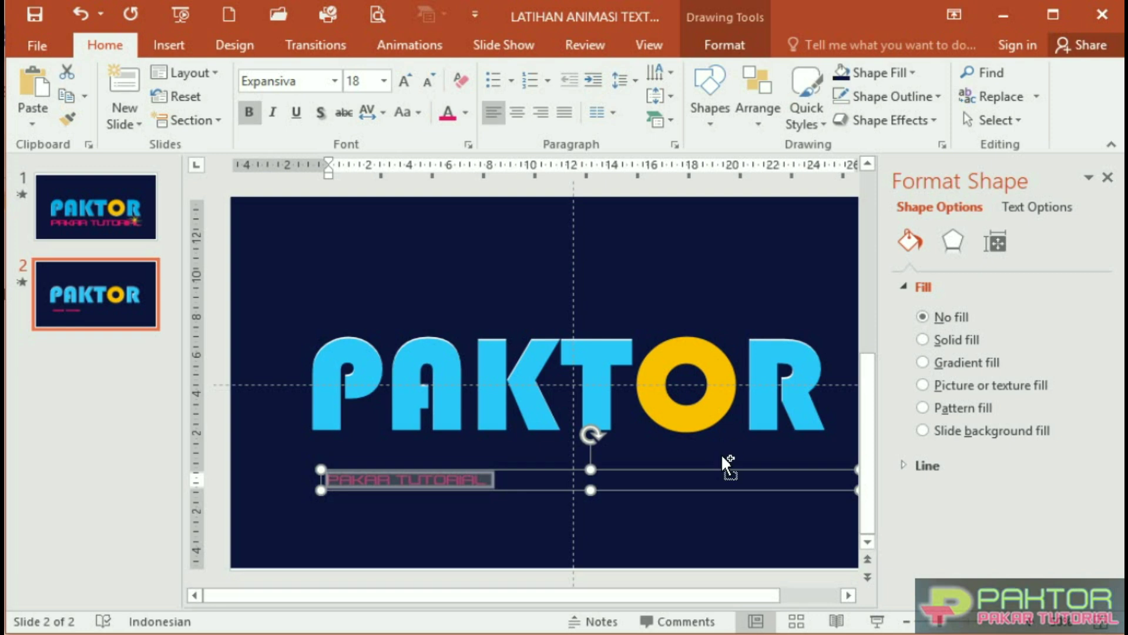
pyautogui.hotkey('ctrl', 'shift', '.')
pyautogui.hotkey('ctrl', 'shift', '.')
pyautogui.hotkey('ctrl', 'shift', '.')
pyautogui.hotkey('ctrl', 'shift', '.')
pyautogui.hotkey('ctrl', 'shift', '.')
pyautogui.hotkey('ctrl', 'shift', '.')
pyautogui.hotkey('ctrl', 'shift', '.')
pyautogui.hotkey('ctrl', 'shift', '.')
pyautogui.hotkey('ctrl', 'shift', '.')
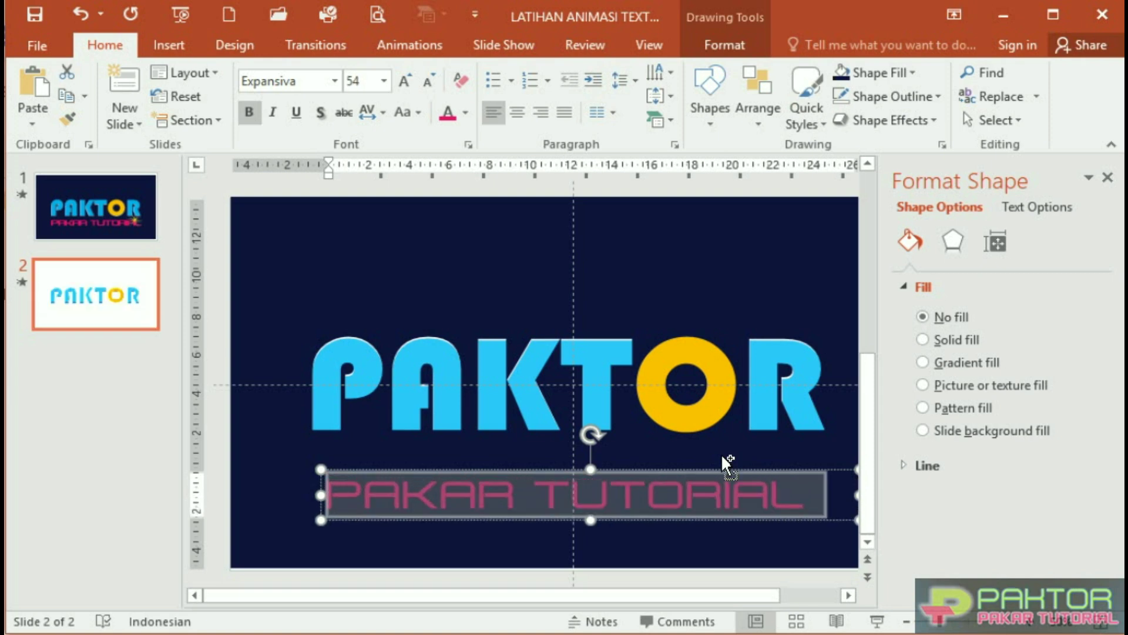
pyautogui.hotkey('ctrl', 'shift', '.')
pyautogui.click(385, 83)
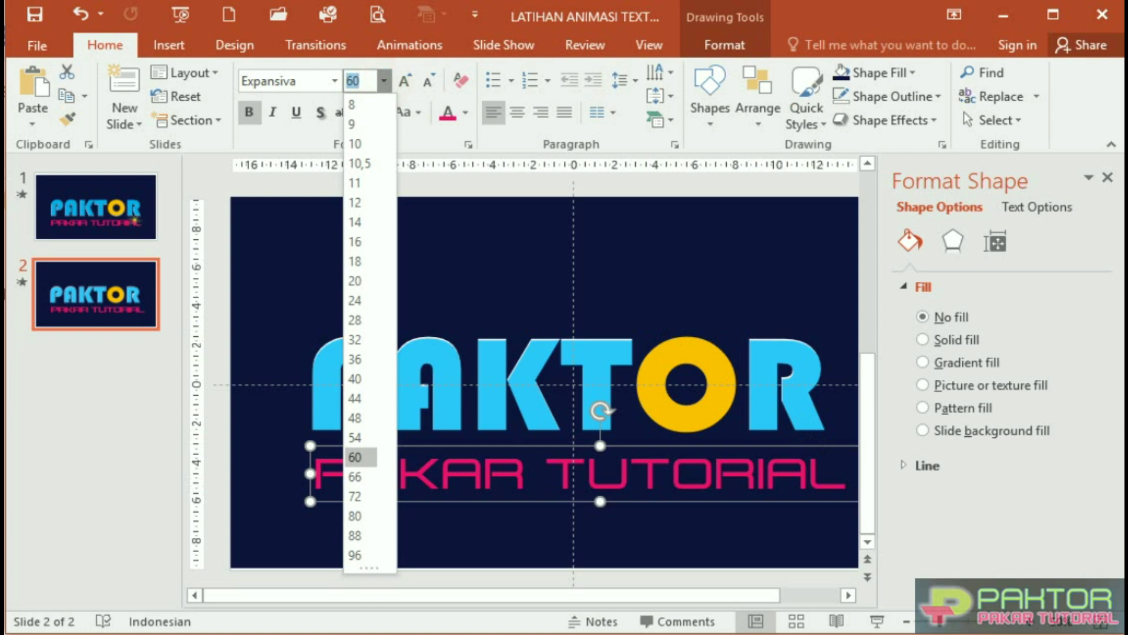
pyautogui.write('58')
pyautogui.press('Return')
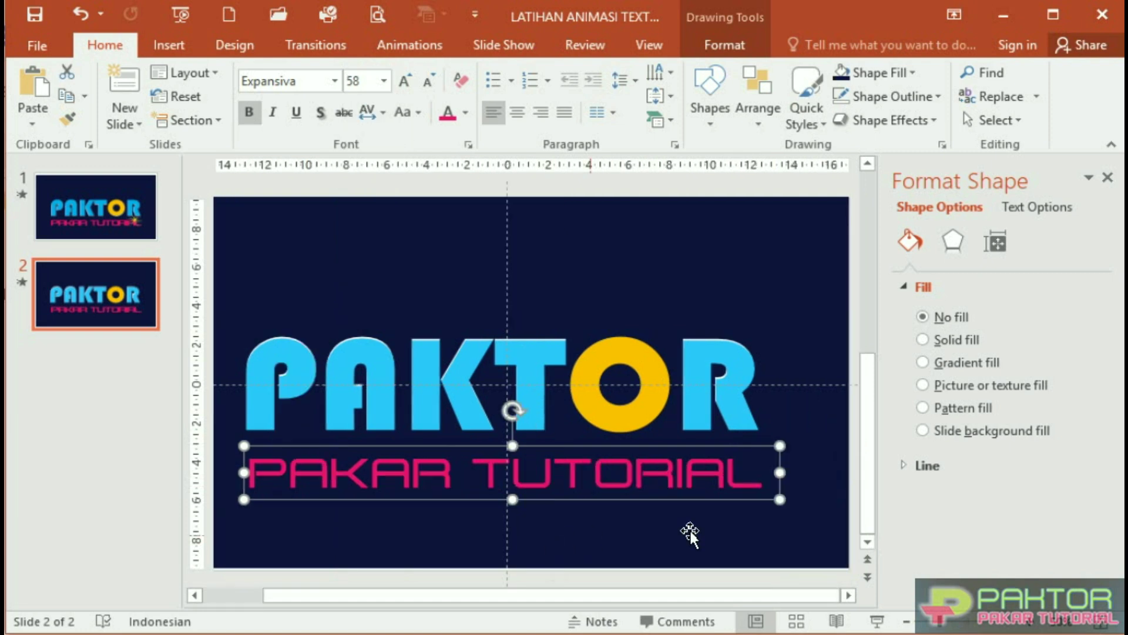
pyautogui.hotkey('ctrl', 'z')
pyautogui.hotkey('ctrl', 'z')
pyautogui.hotkey('ctrl', 'z')
pyautogui.hotkey('ctrl', 'z')
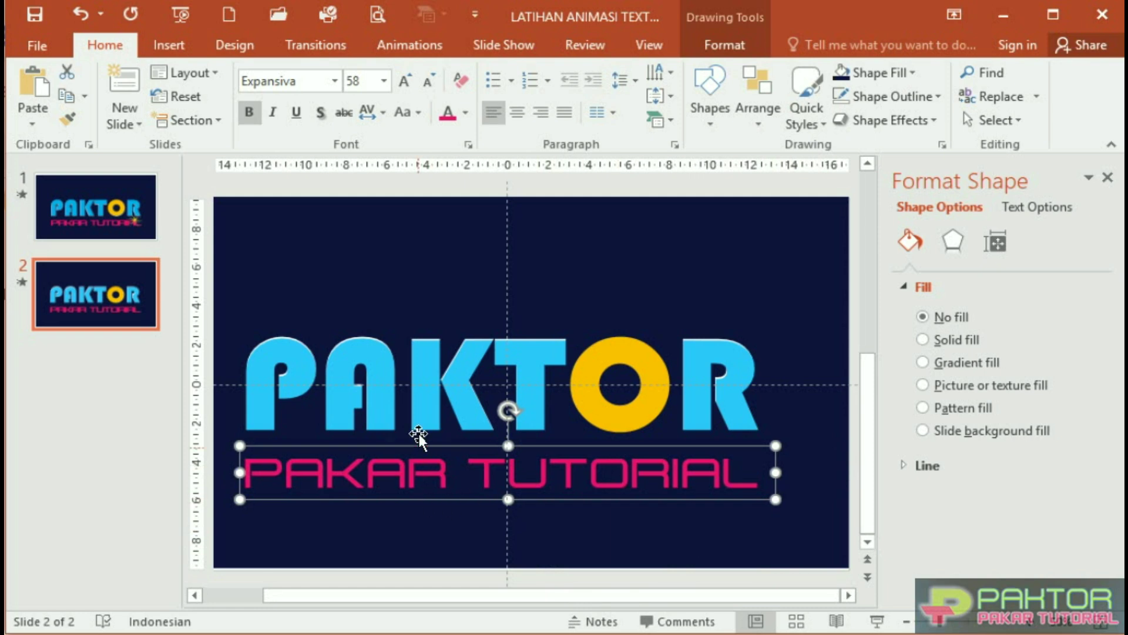
# Give the subtitle a Wipe entrance from the left and show the Animation Pane
pyautogui.click(406, 47)
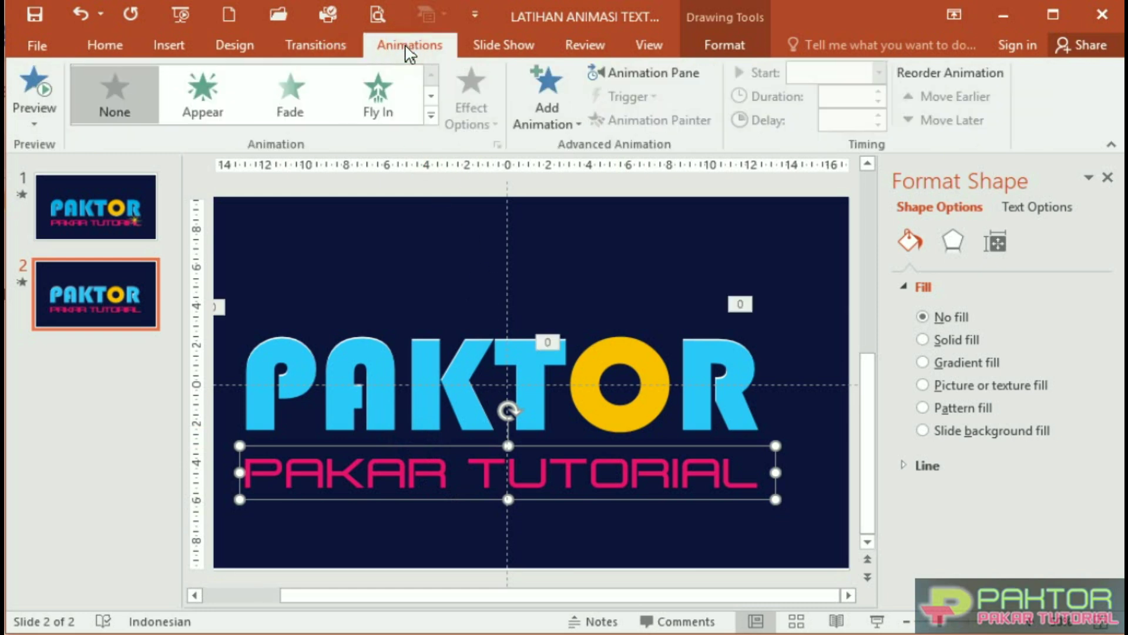
pyautogui.click(430, 114)
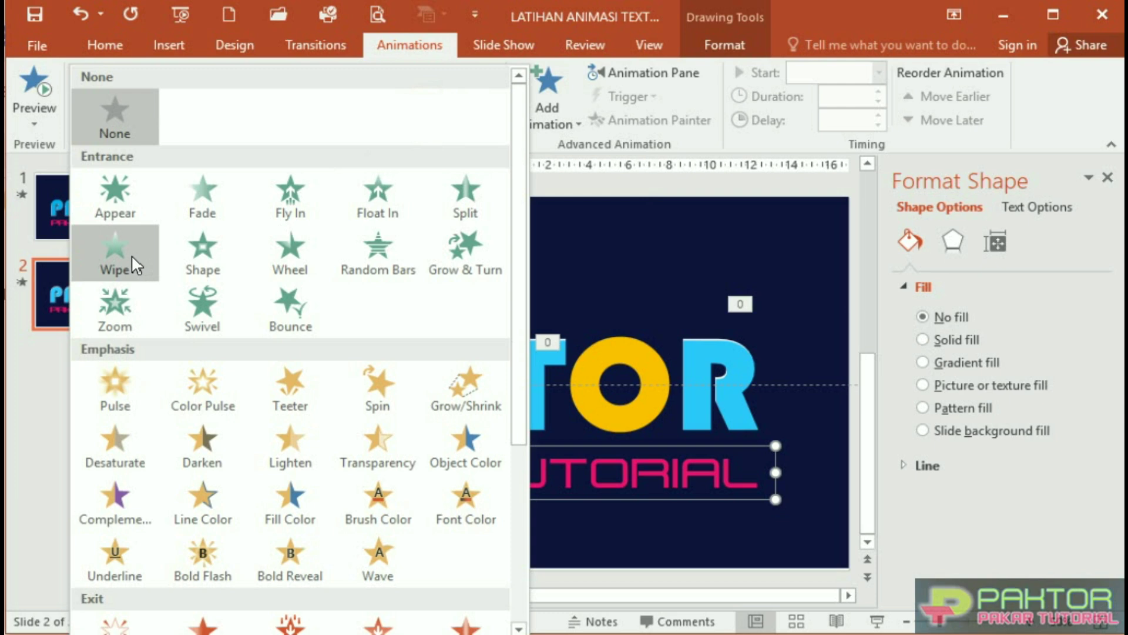
pyautogui.click(134, 264)
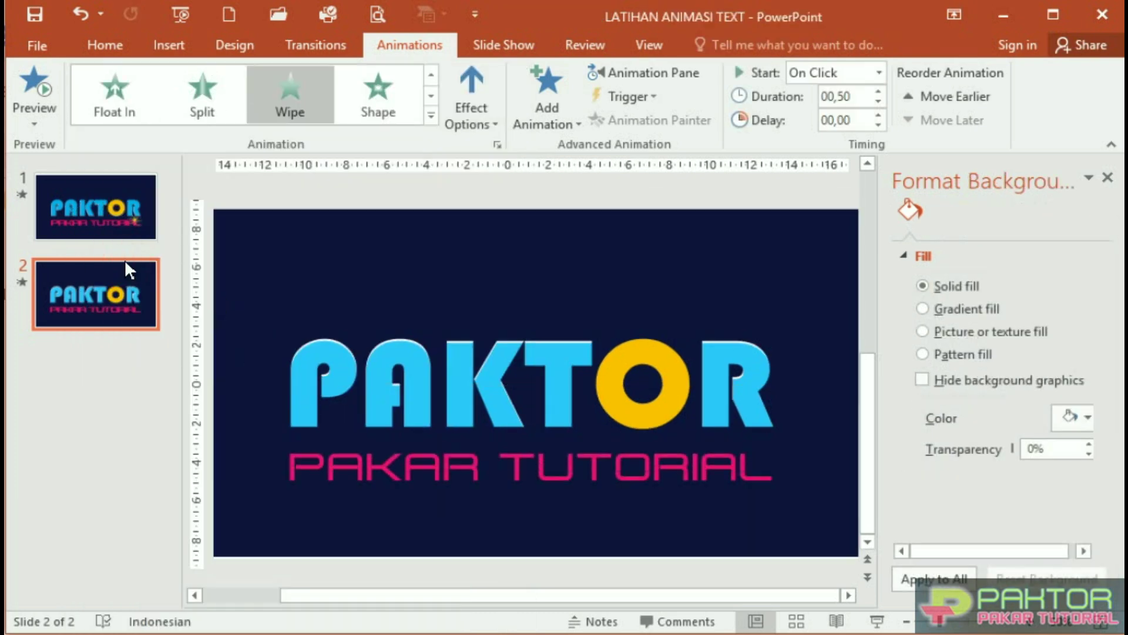
pyautogui.hotkey('ctrl', 'z')
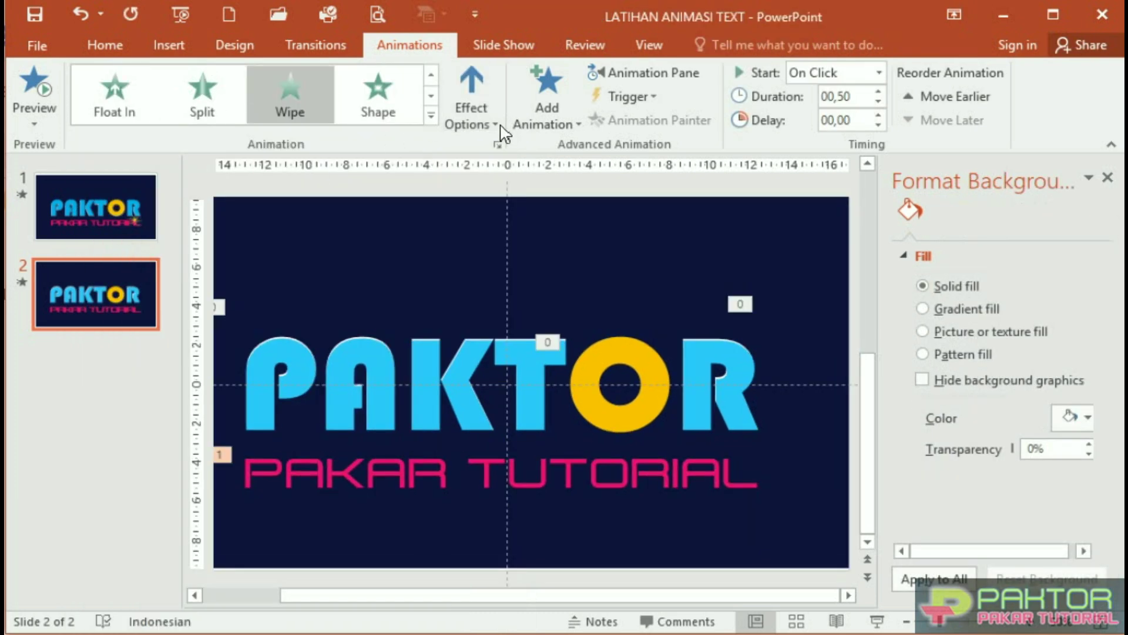
pyautogui.click(500, 126)
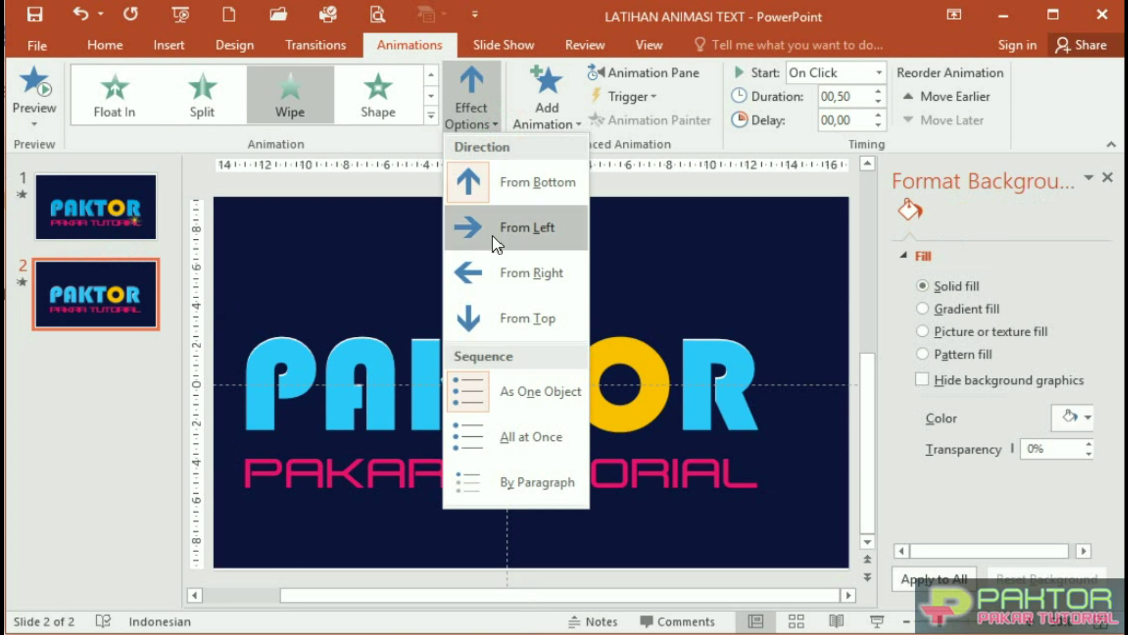
pyautogui.click(511, 235)
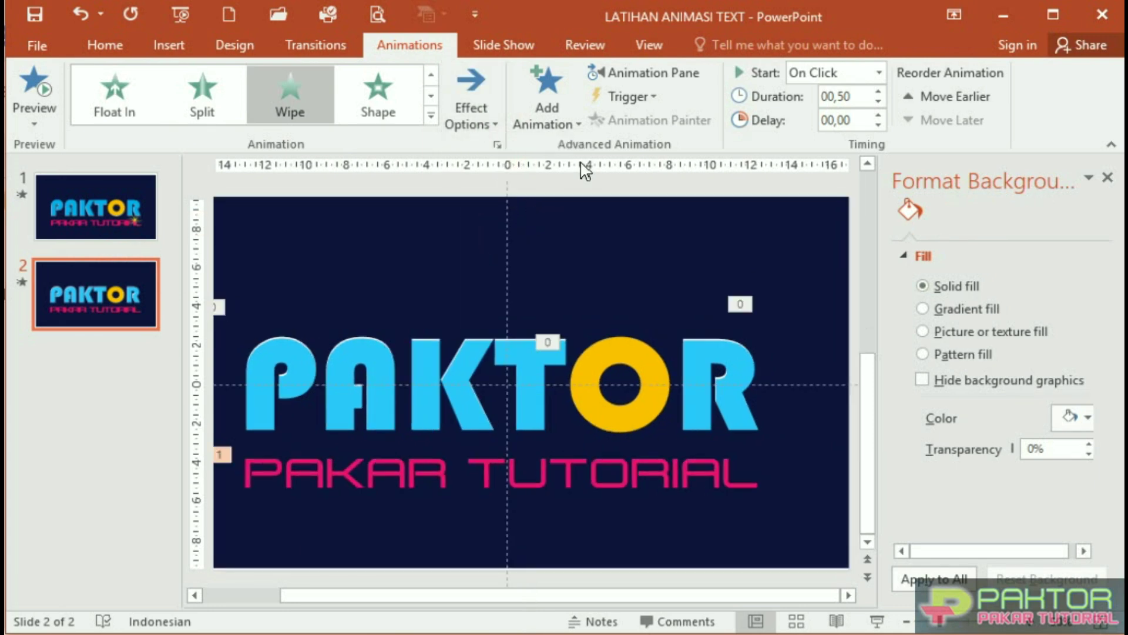
pyautogui.click(651, 73)
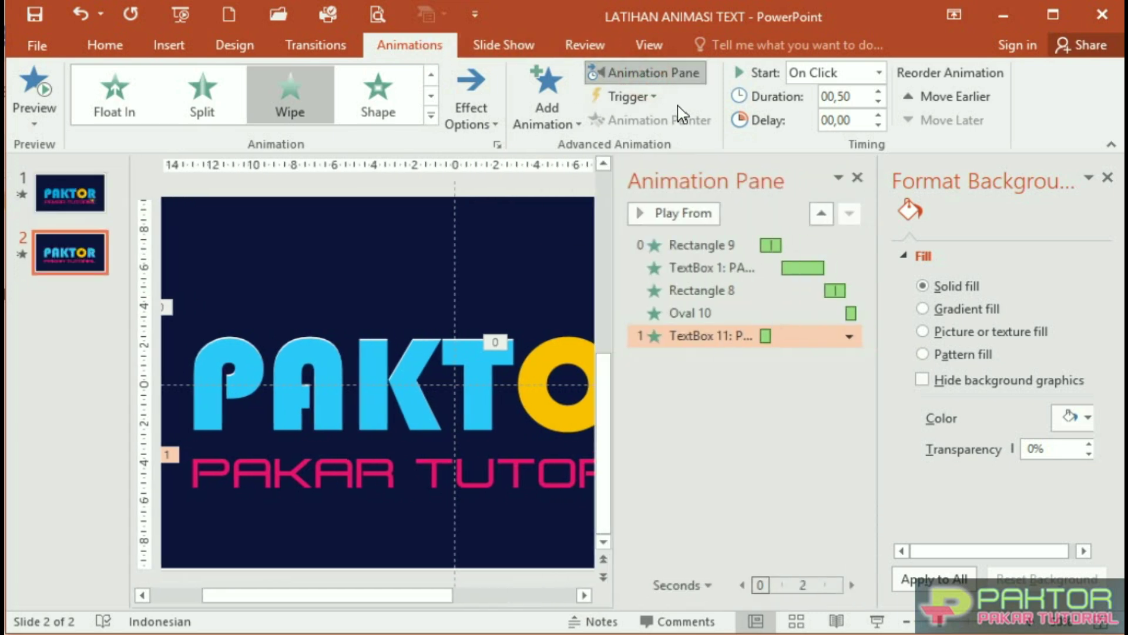
# Make the TextBox 11 Wipe start After Previous
pyautogui.click(819, 337)
pyautogui.click(880, 72)
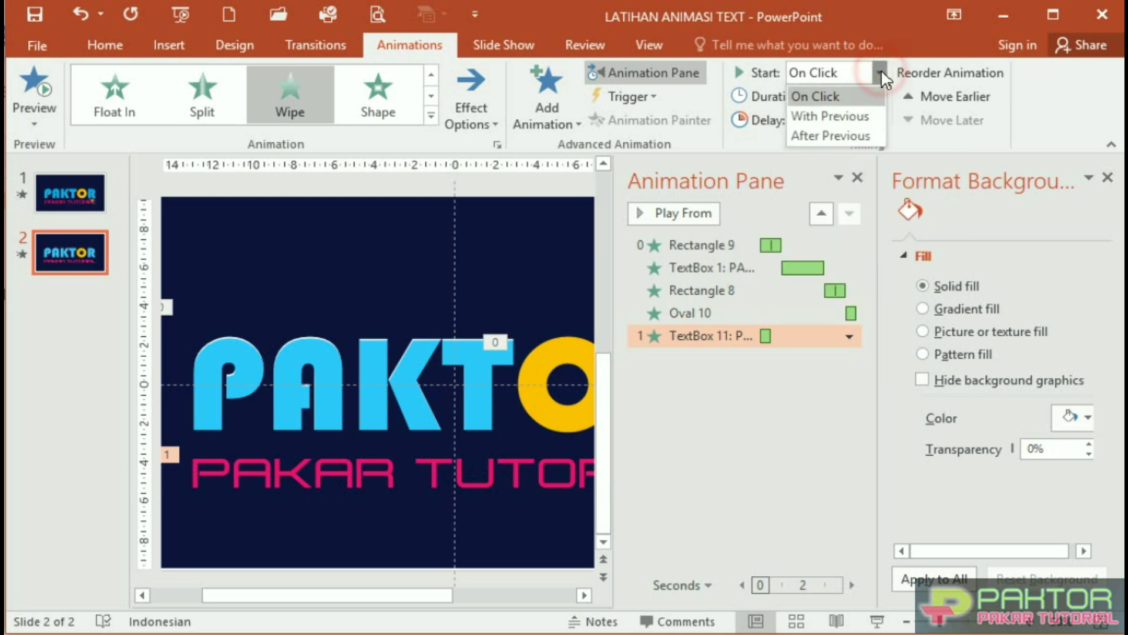
pyautogui.click(861, 135)
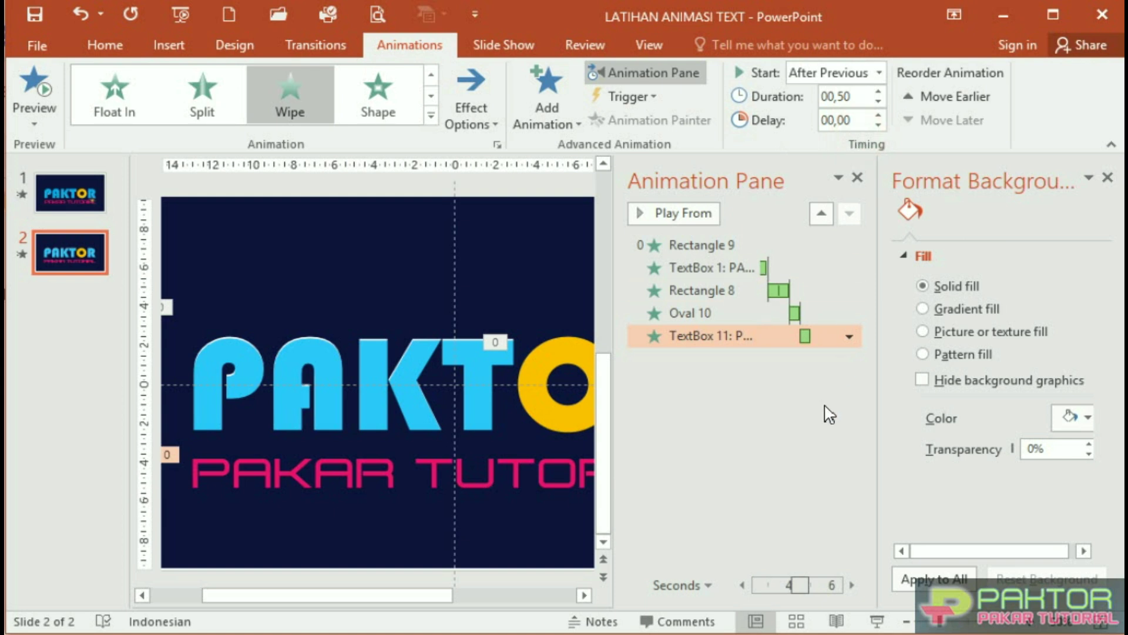
# Set the Wipe duration to 2 seconds (Medium) and close the Format Background panel
pyautogui.click(849, 339)
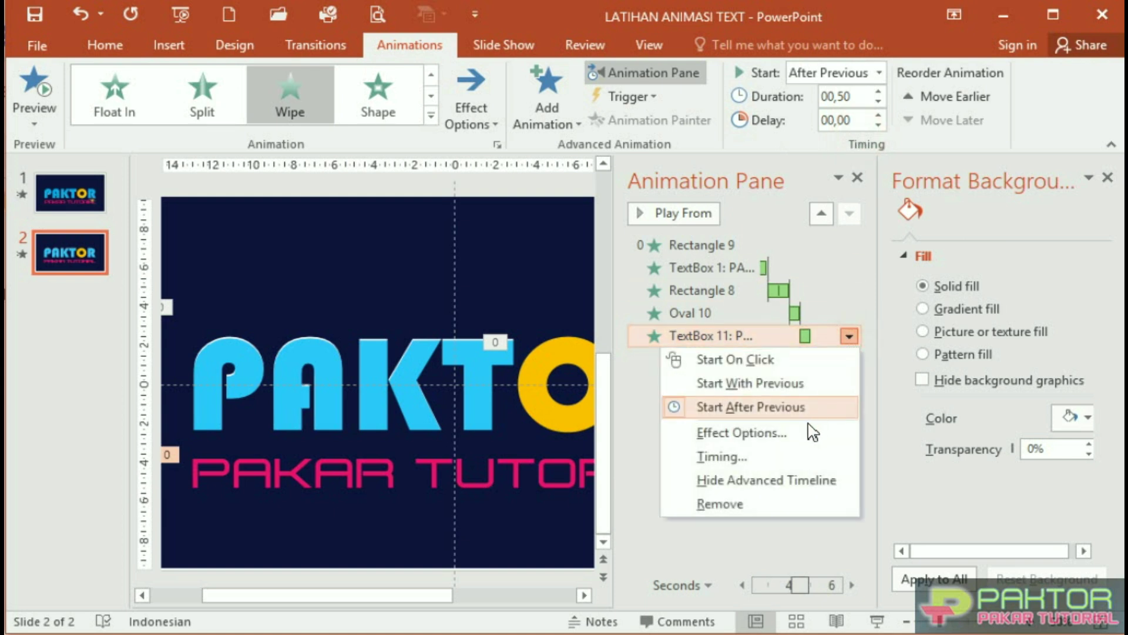
pyautogui.click(767, 458)
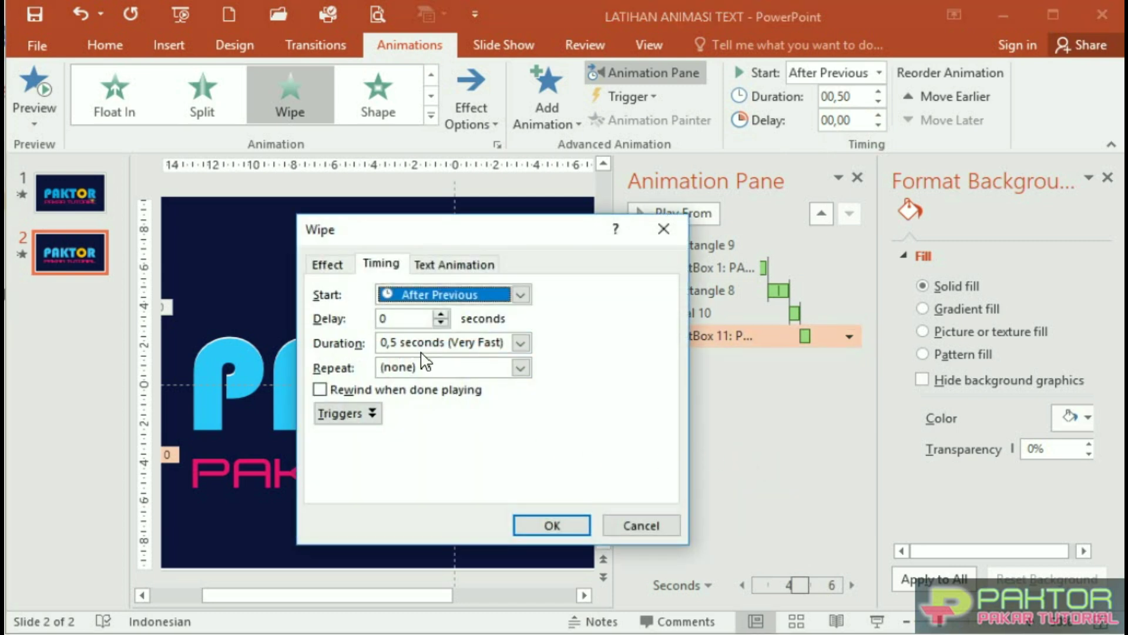
pyautogui.click(521, 343)
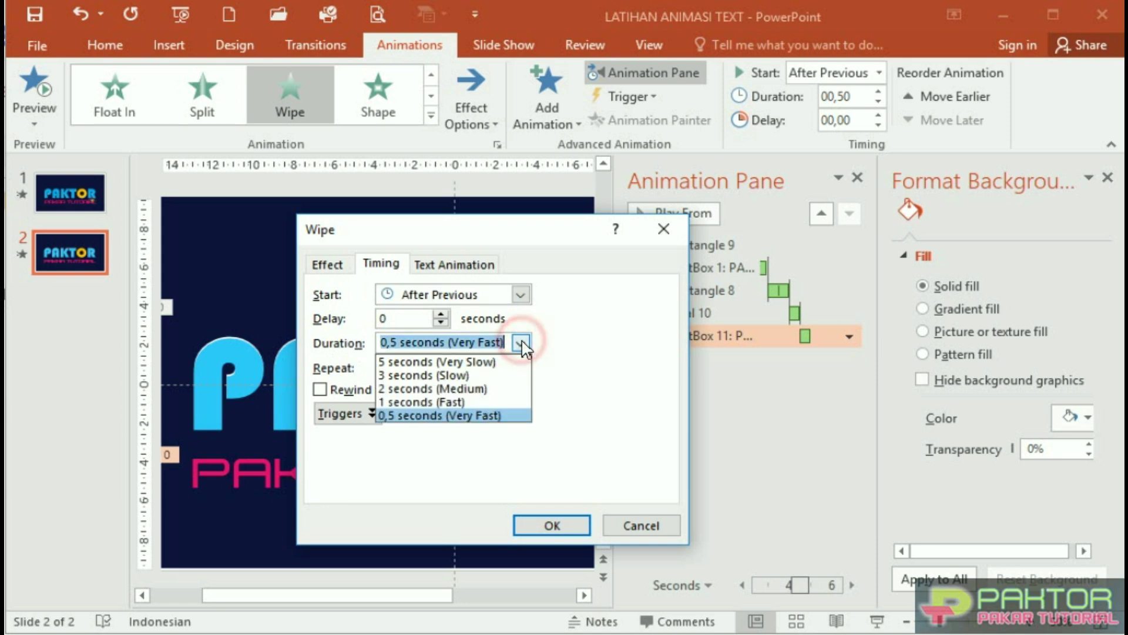
pyautogui.click(490, 388)
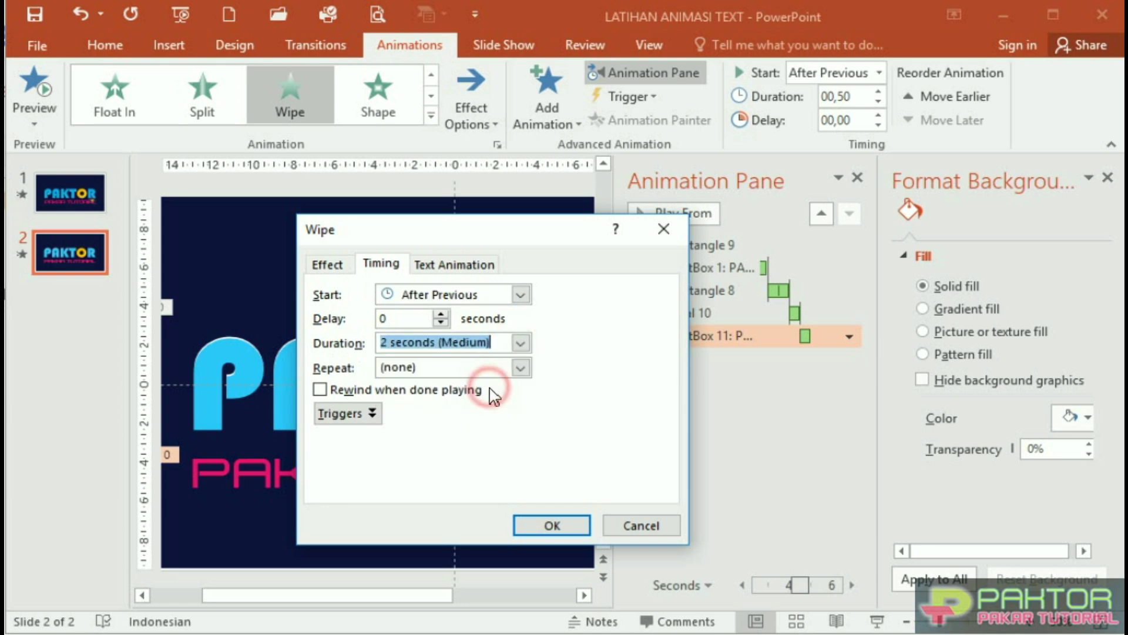
pyautogui.click(555, 526)
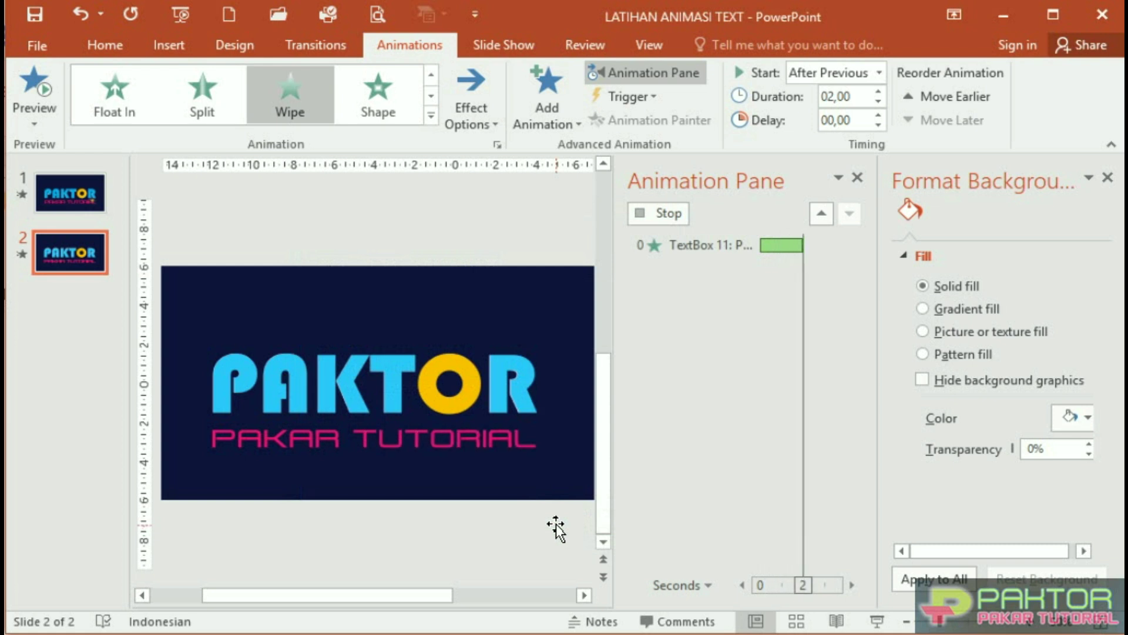
pyautogui.click(1107, 177)
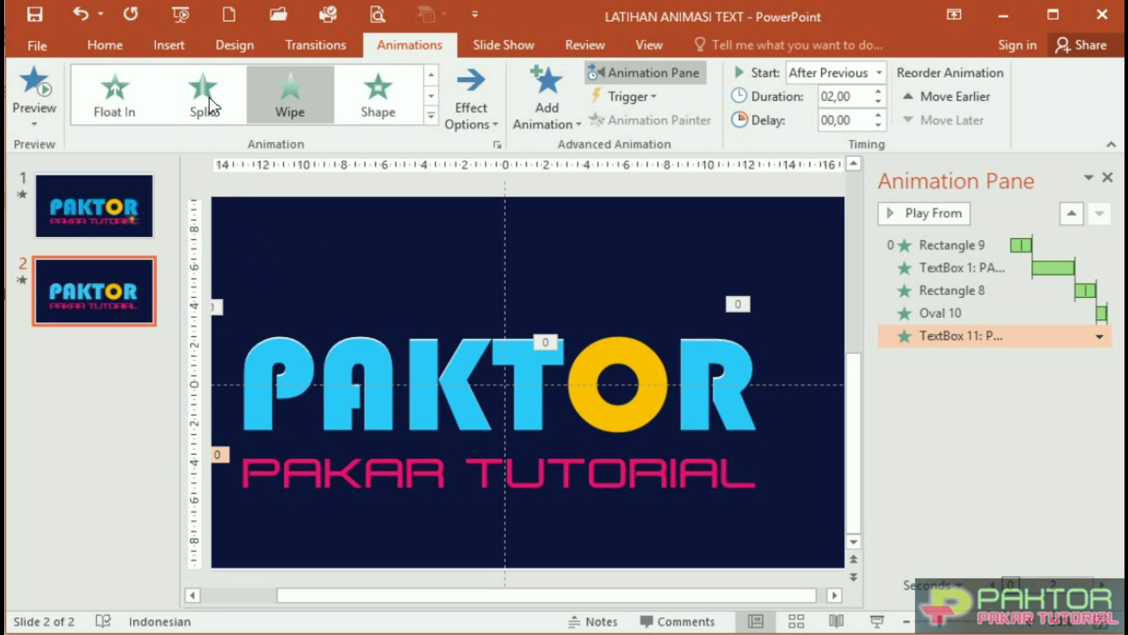
pyautogui.click(174, 50)
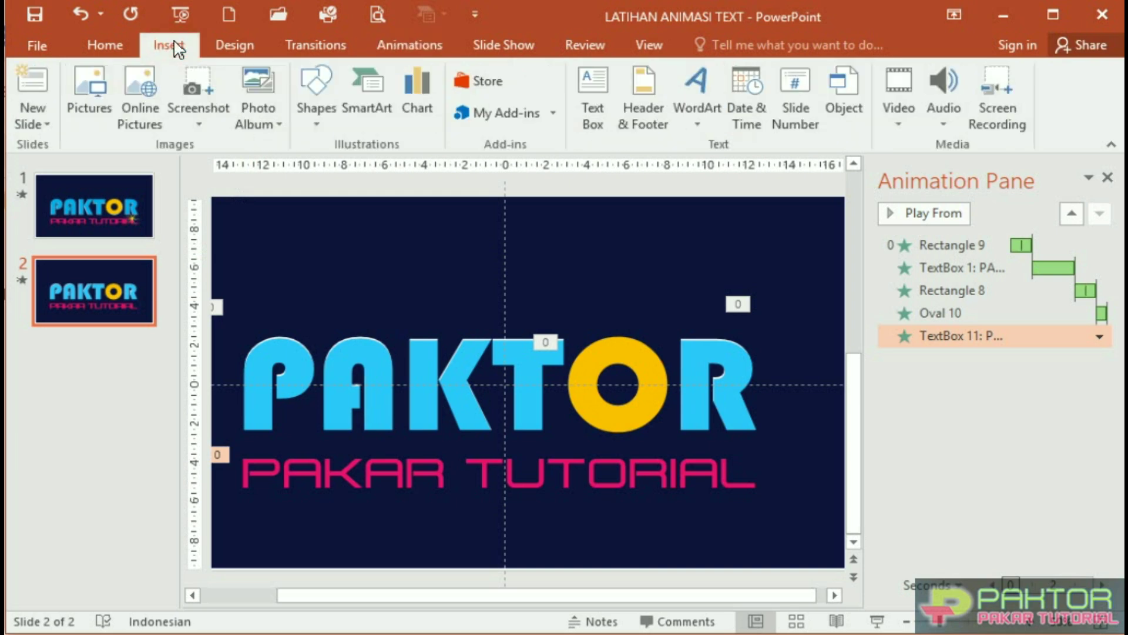
# Draw a 5-point star below the R of PAKTOR and narrow its arms into thin spikes
pyautogui.click(322, 125)
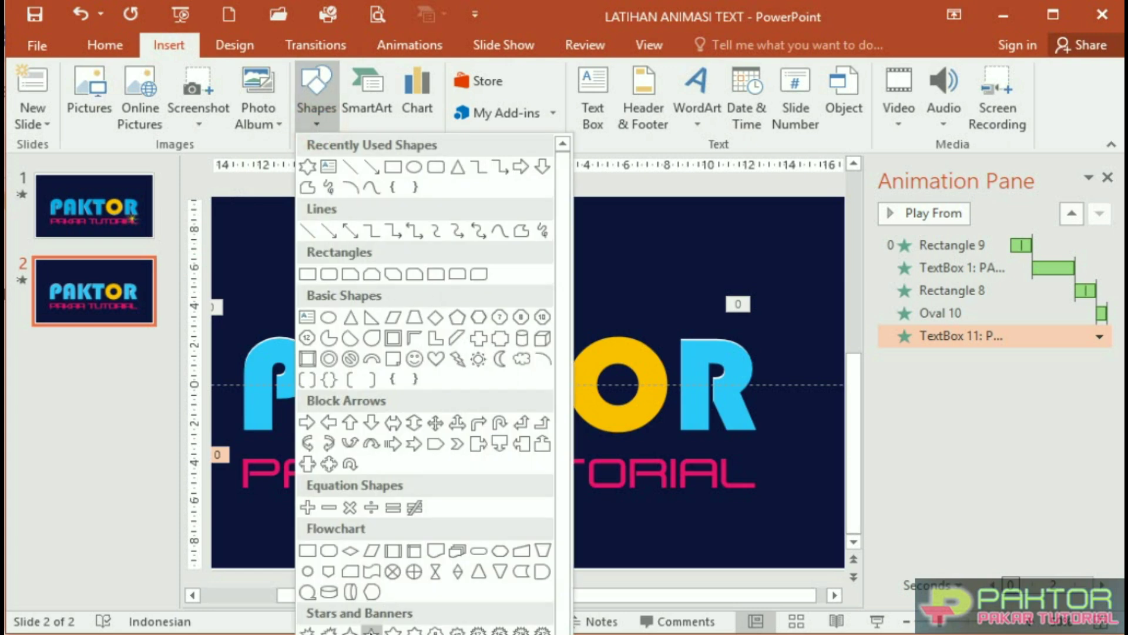
pyautogui.click(371, 630)
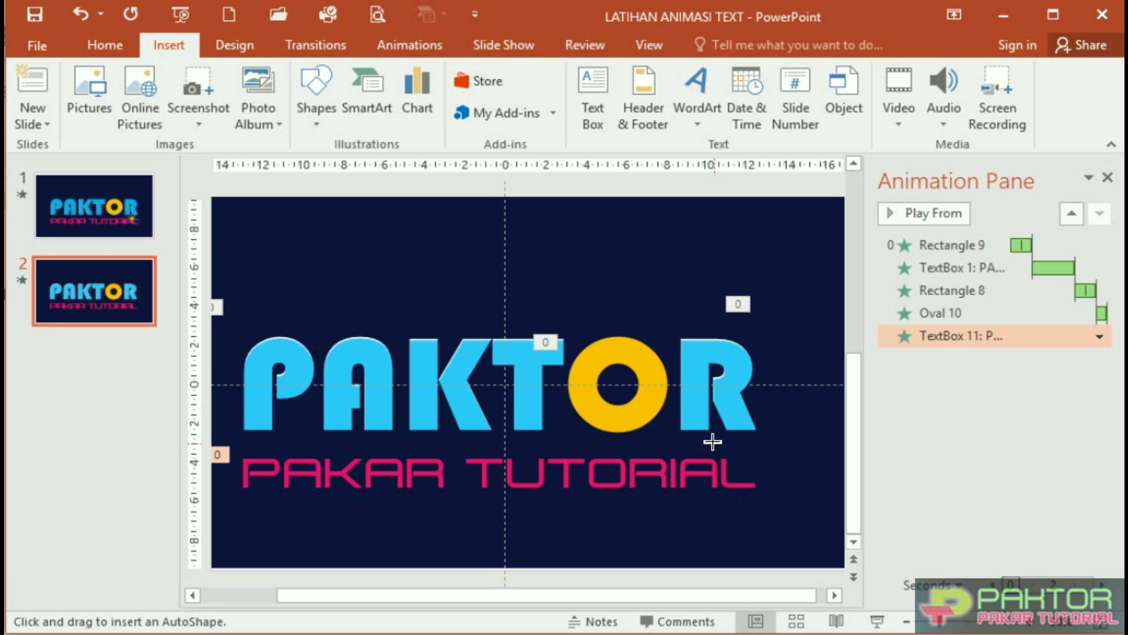
pyautogui.moveTo(713, 445)
pyautogui.mouseDown()
pyautogui.moveTo(760, 533)
pyautogui.moveTo(840, 568)
pyautogui.mouseUp()
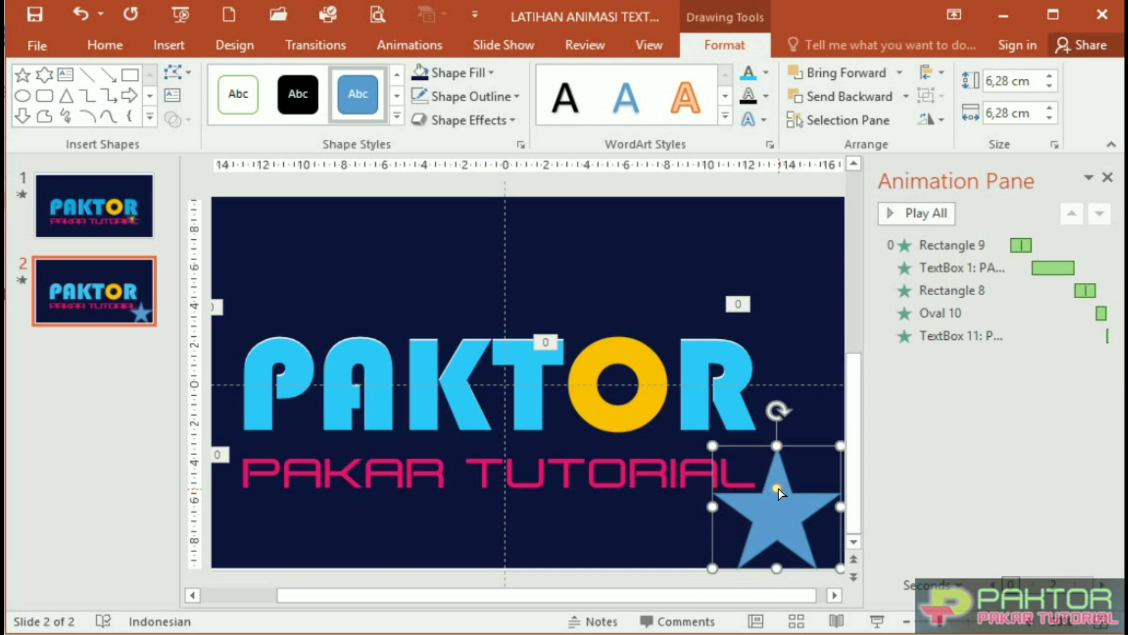
pyautogui.moveTo(778, 489); pyautogui.dragTo(777, 511)
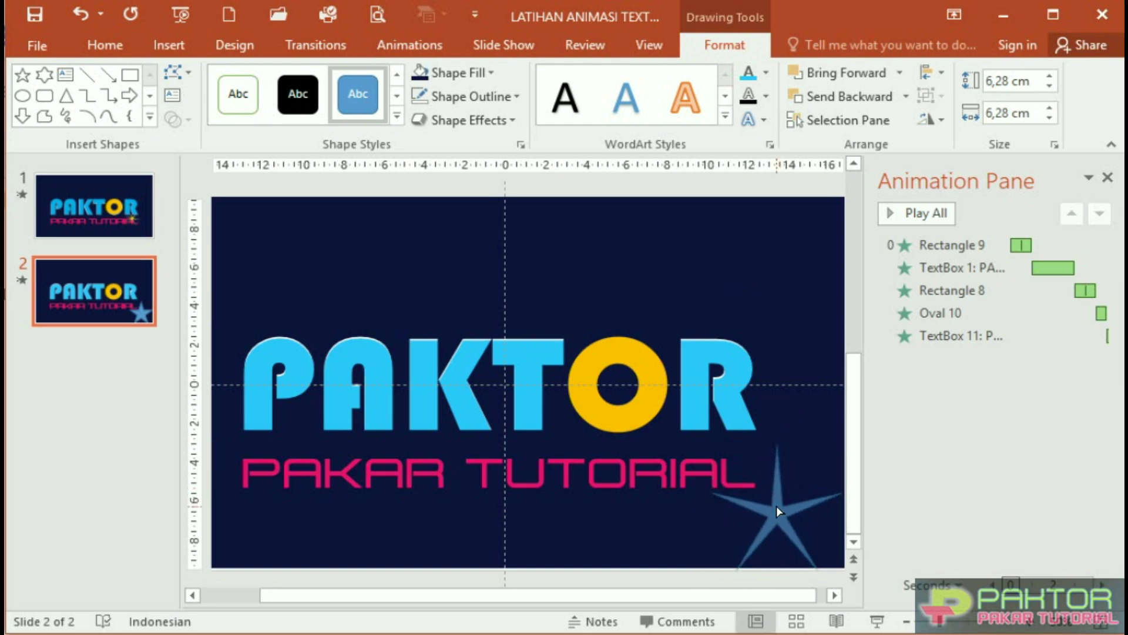
pyautogui.moveTo(774, 507); pyautogui.dragTo(775, 510)
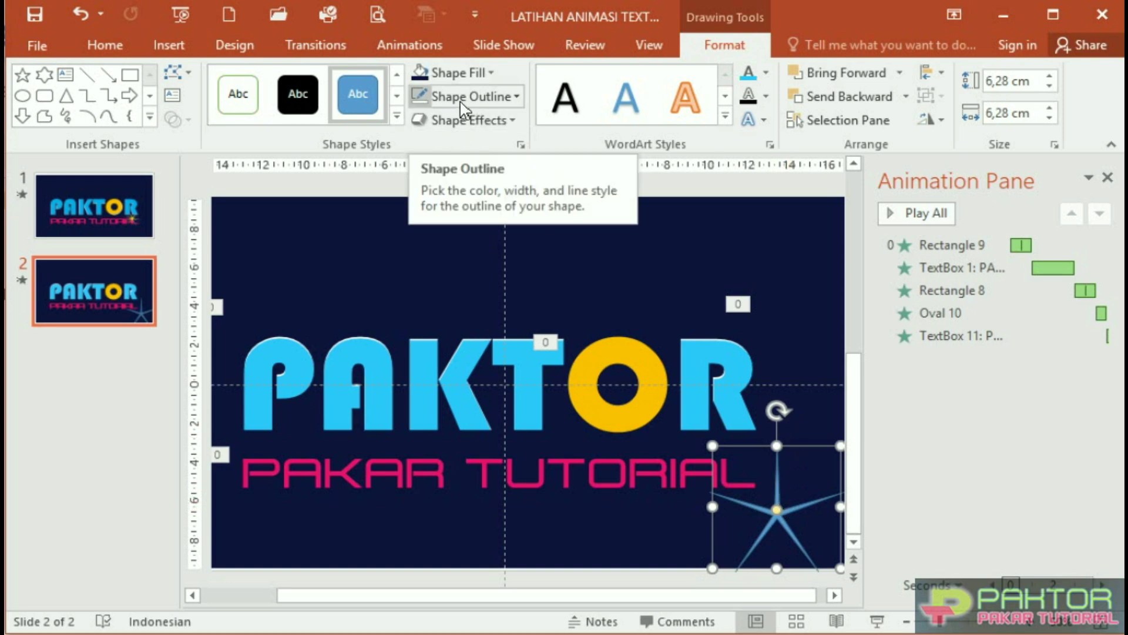
# Remove the star's outline and open its Format Shape settings
pyautogui.click(517, 97)
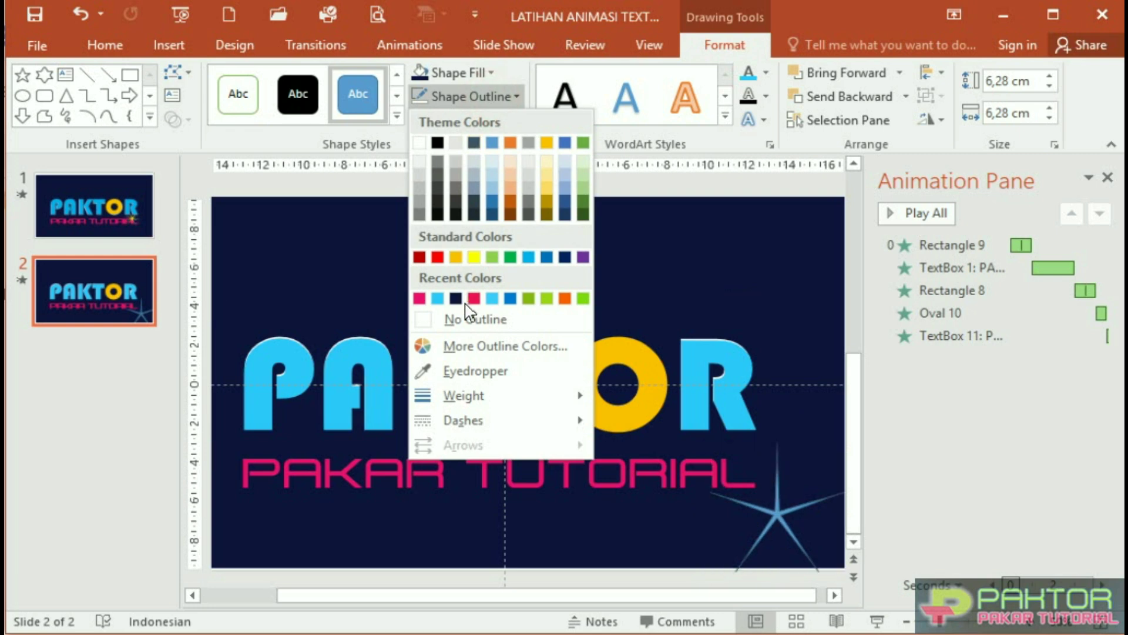
pyautogui.click(462, 322)
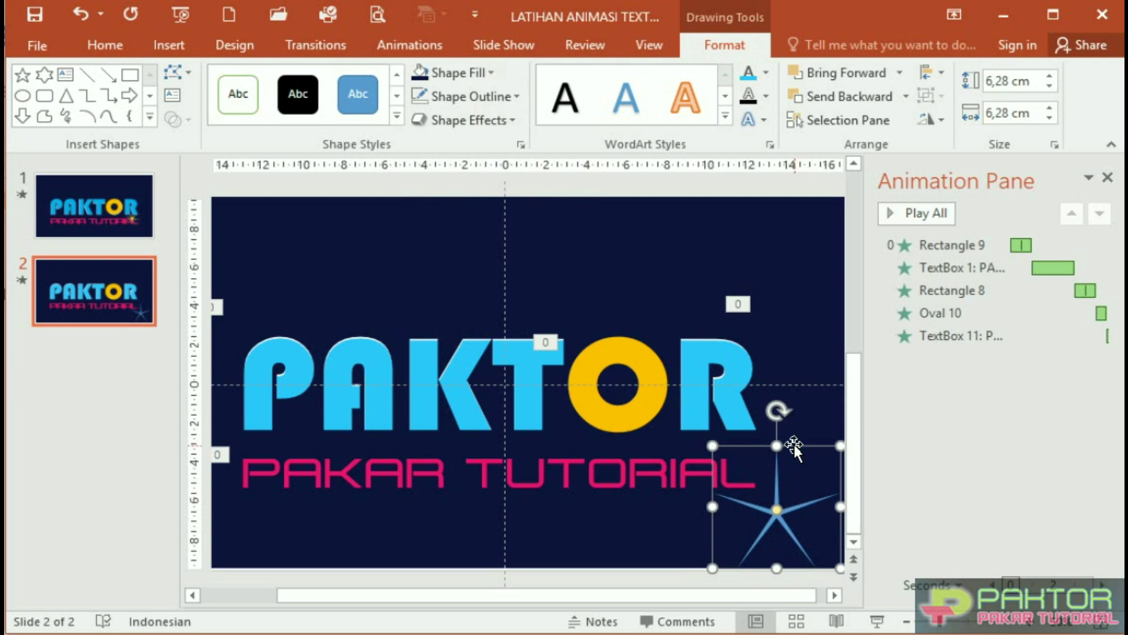
pyautogui.rightClick(792, 513)
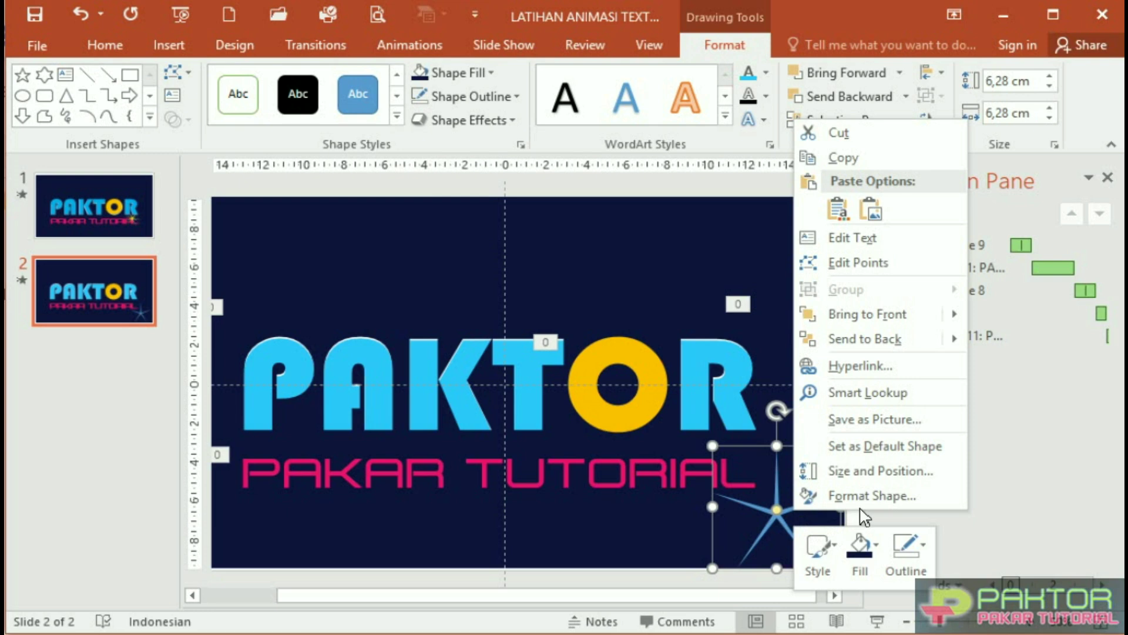
pyautogui.click(868, 496)
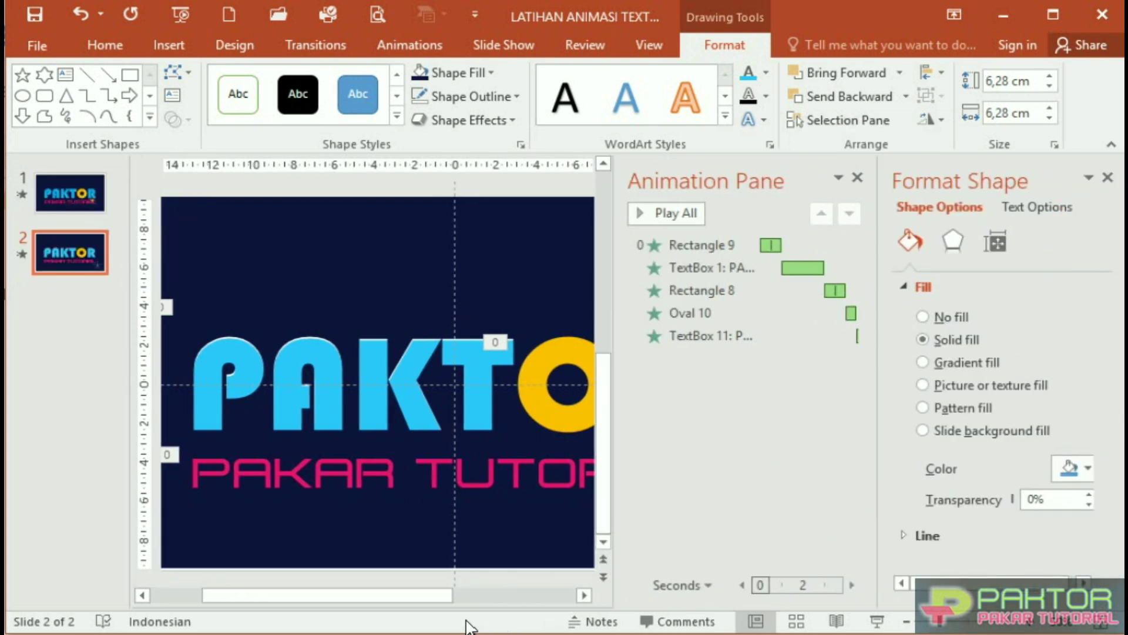
# Position the star just beneath the R of PAKTOR
pyautogui.moveTo(324, 595); pyautogui.dragTo(478, 595)
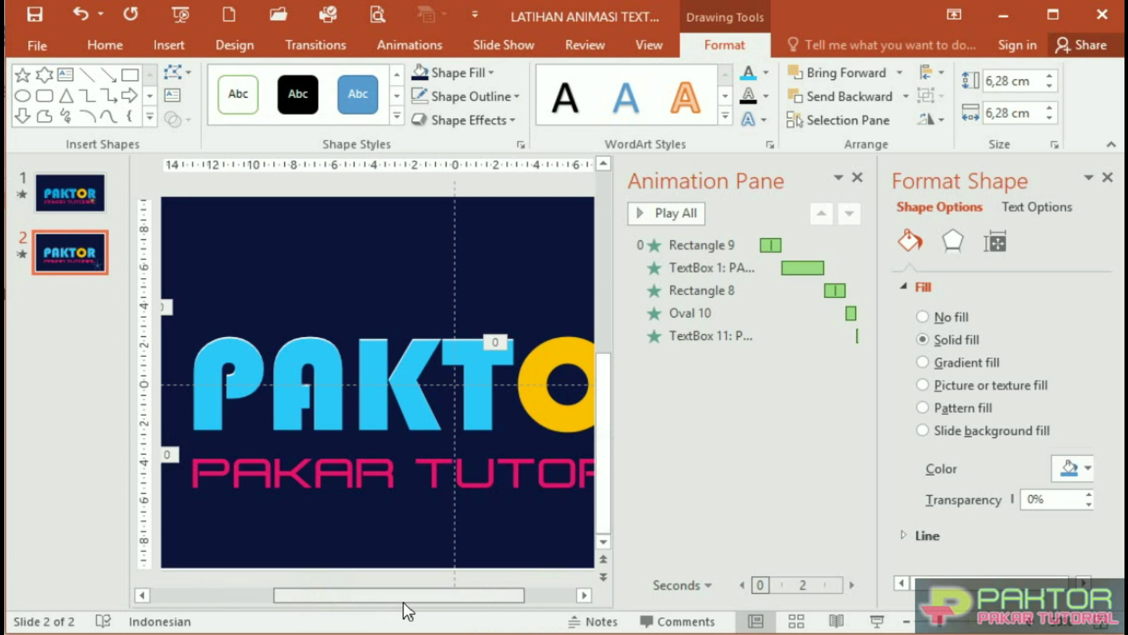
pyautogui.moveTo(532, 476)
pyautogui.mouseDown()
pyautogui.moveTo(437, 468)
pyautogui.moveTo(463, 434)
pyautogui.mouseUp()
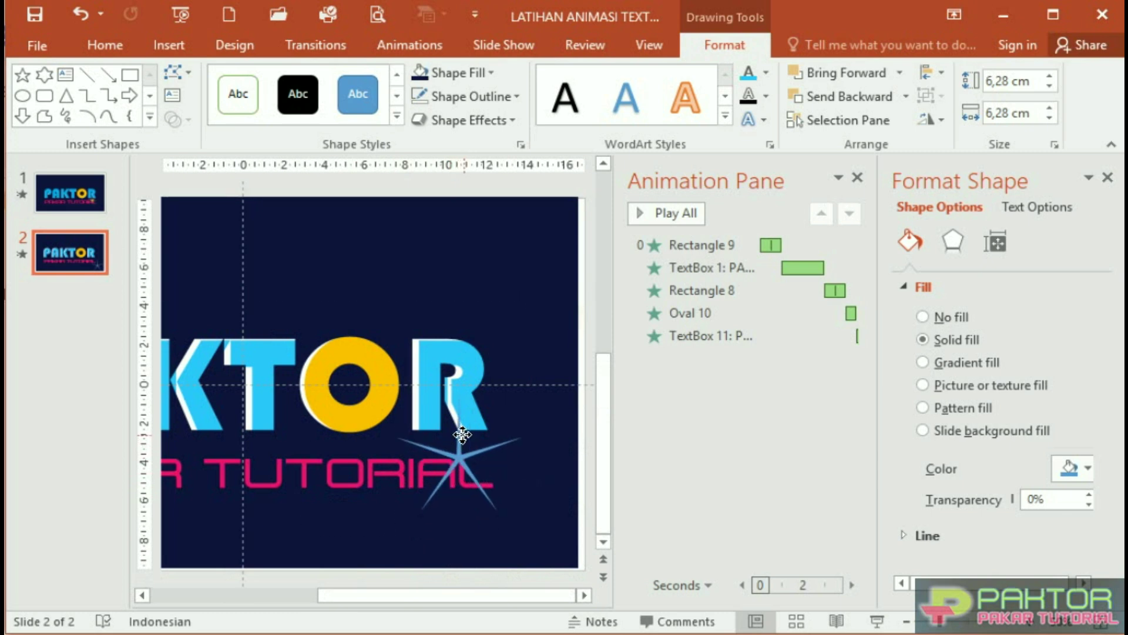
pyautogui.moveTo(463, 434); pyautogui.dragTo(463, 434)
pyautogui.hotkey('ctrl', 'z')
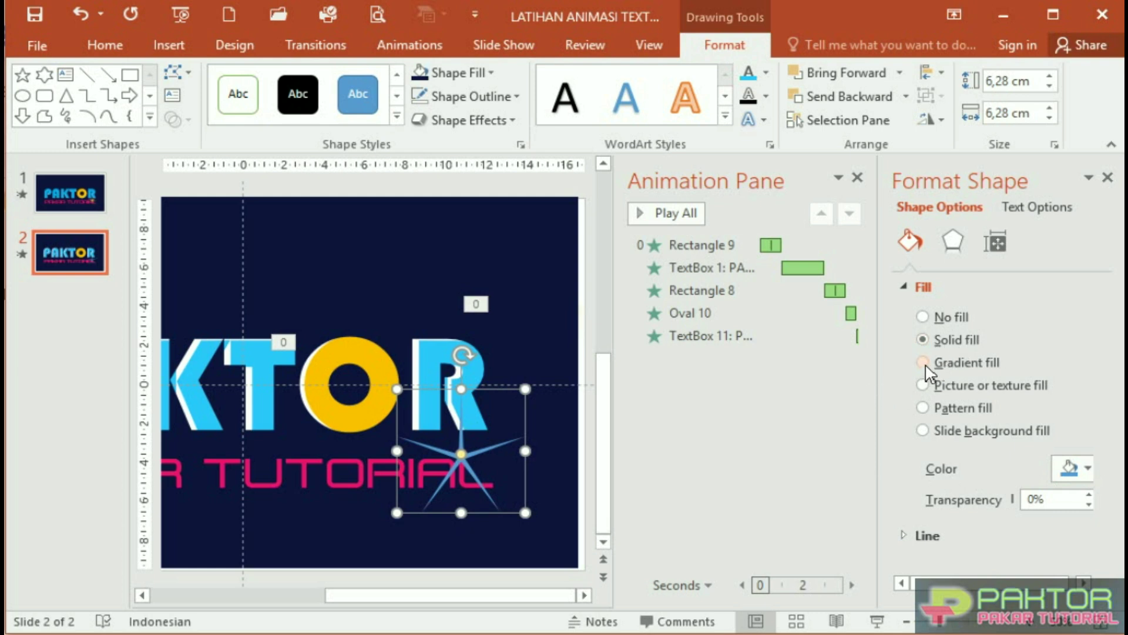
# Give the star a gradient fill and turn its two middle stops yellow
pyautogui.click(923, 364)
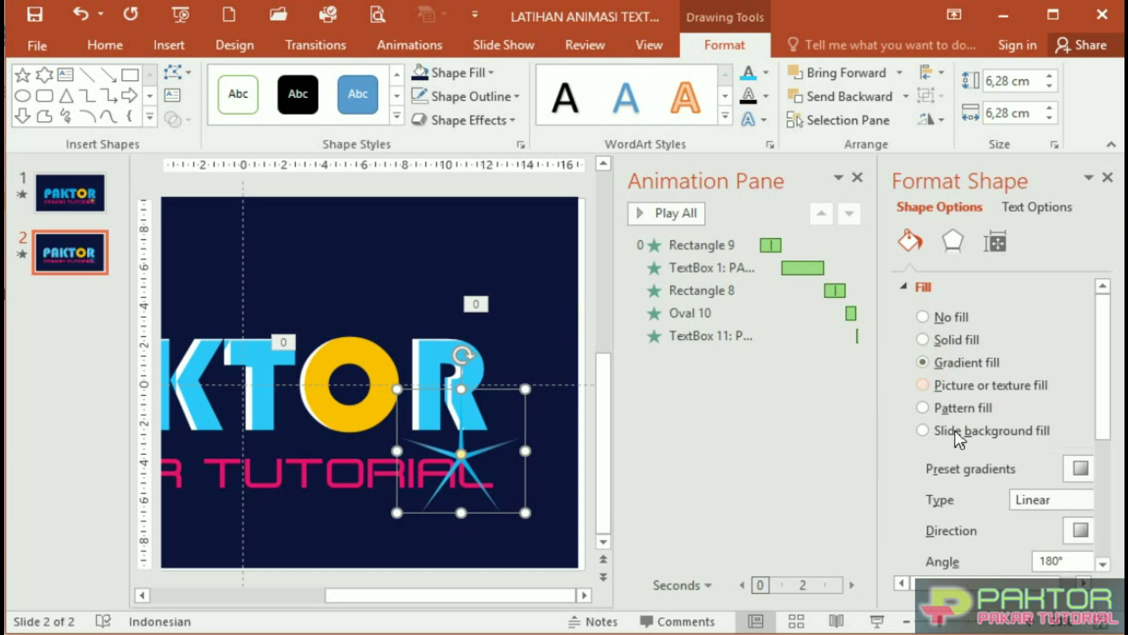
pyautogui.moveTo(1103, 383); pyautogui.dragTo(1114, 553)
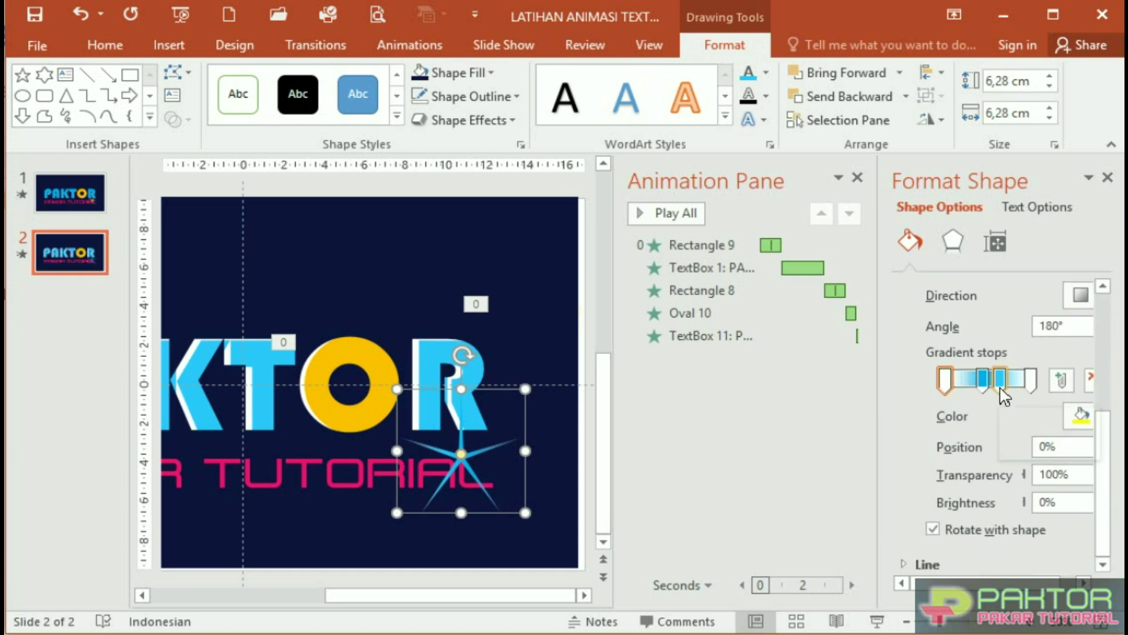
pyautogui.click(1001, 386)
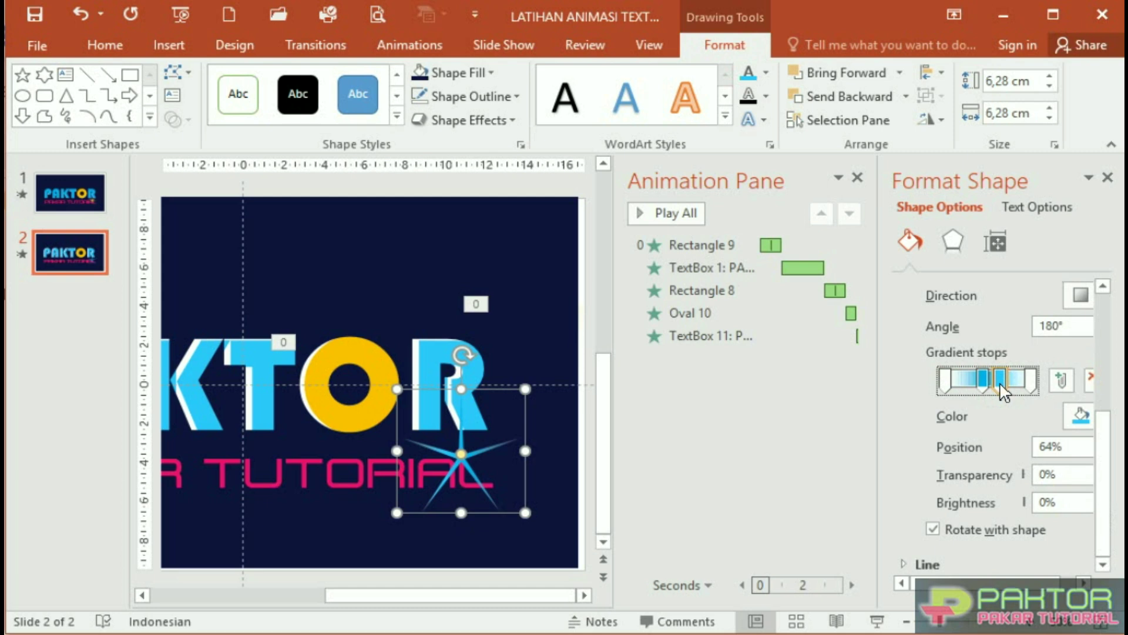
pyautogui.click(1084, 417)
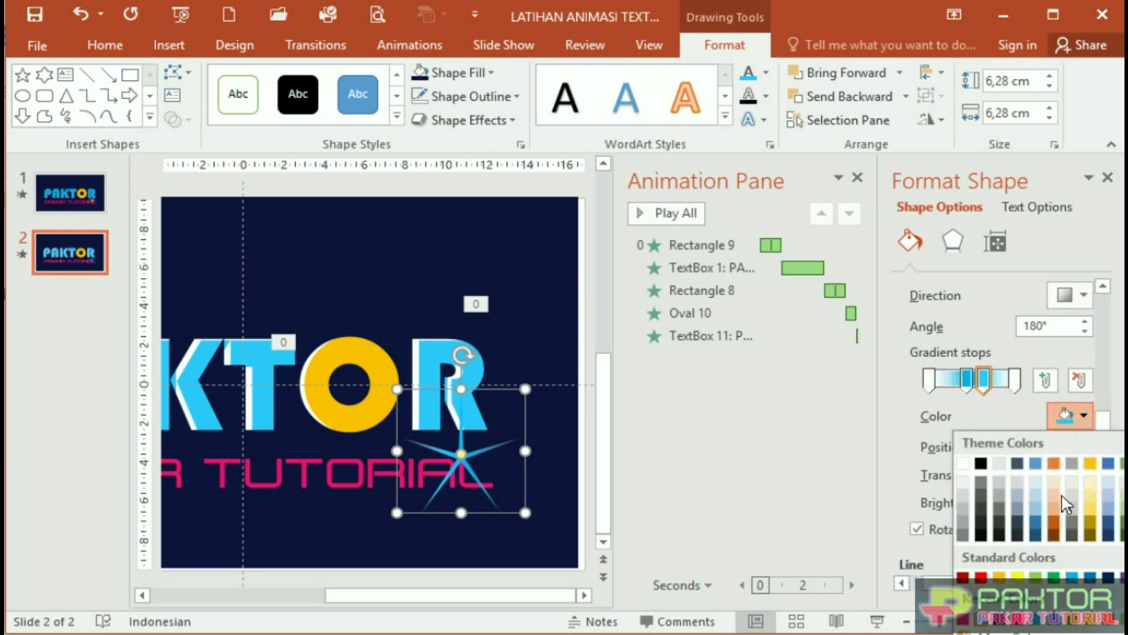
pyautogui.click(1018, 577)
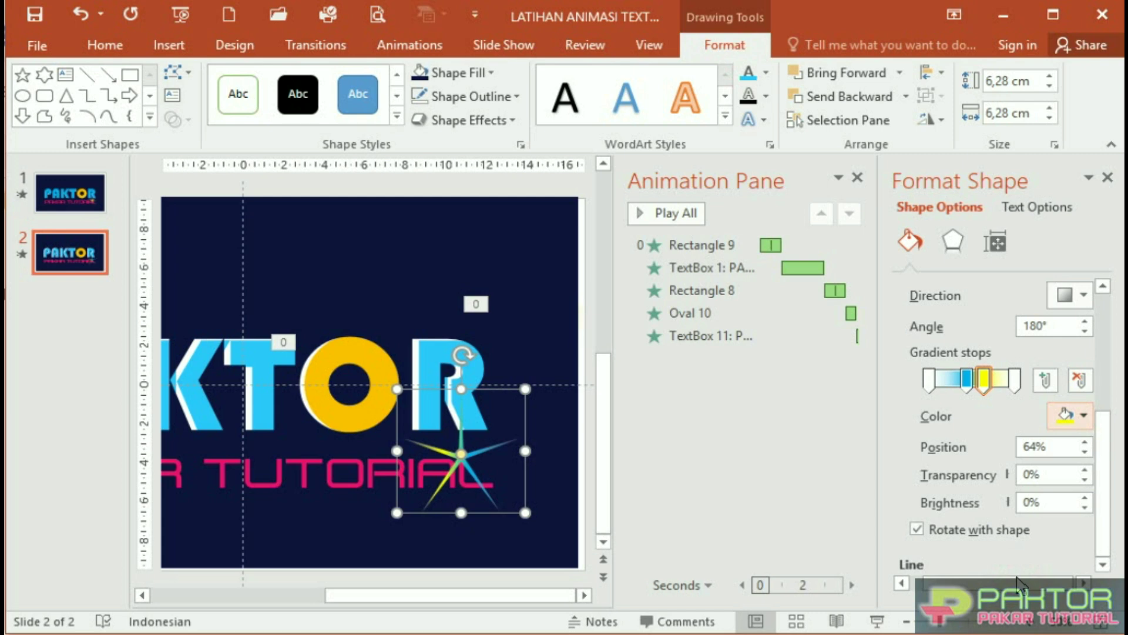
pyautogui.click(968, 384)
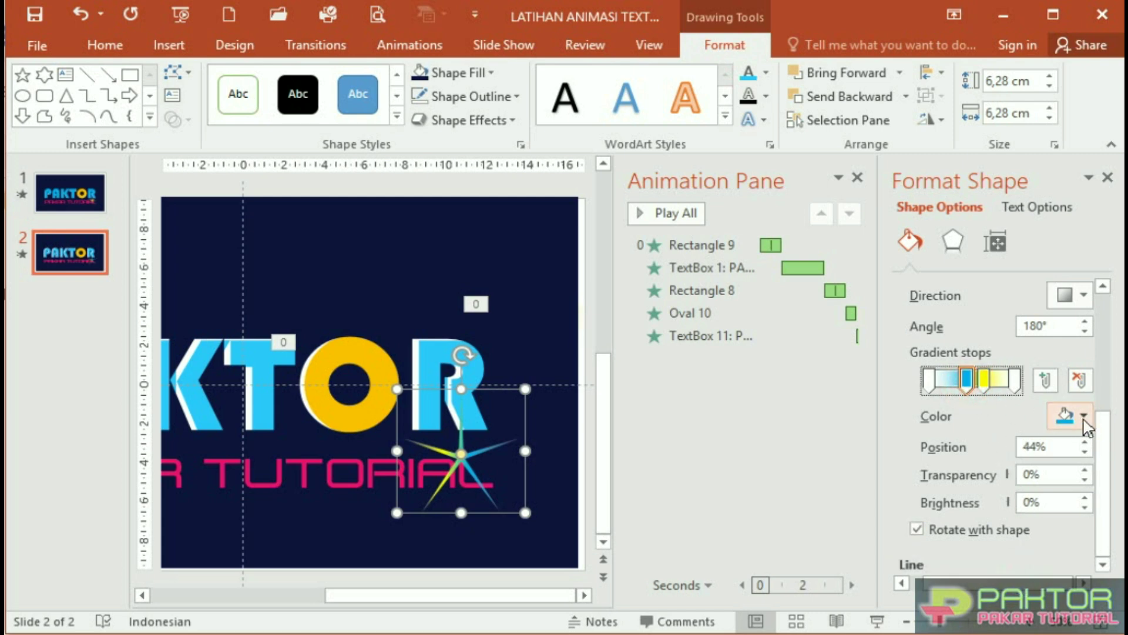
pyautogui.click(1084, 416)
pyautogui.click(1018, 577)
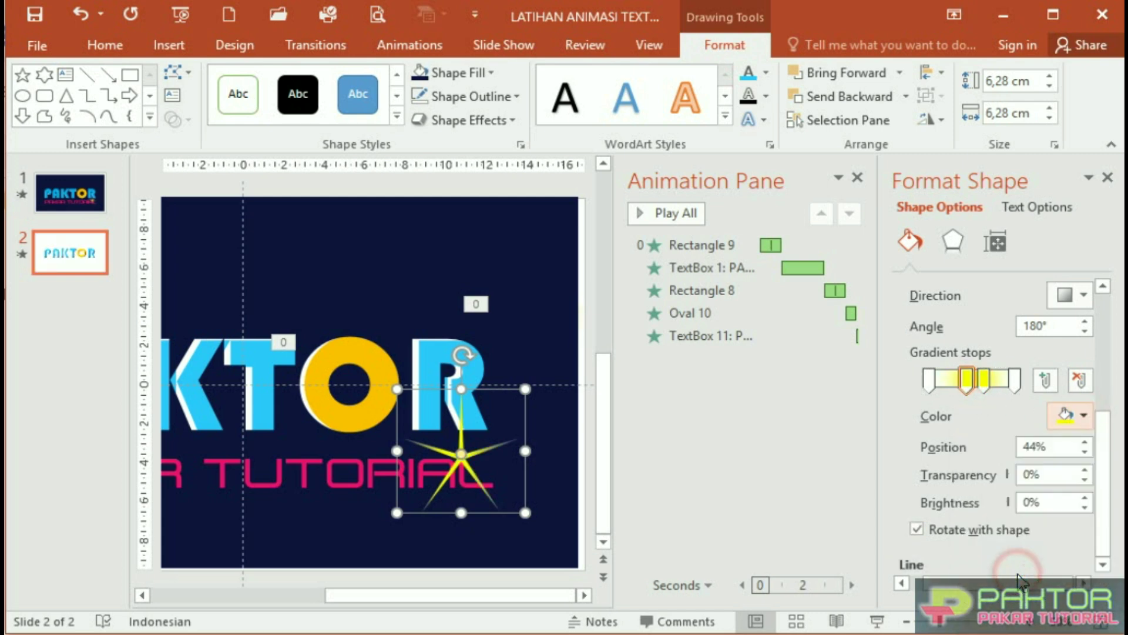
# Recolour both end stops so they fade out, and shift the middle stop toward 50%
pyautogui.click(929, 383)
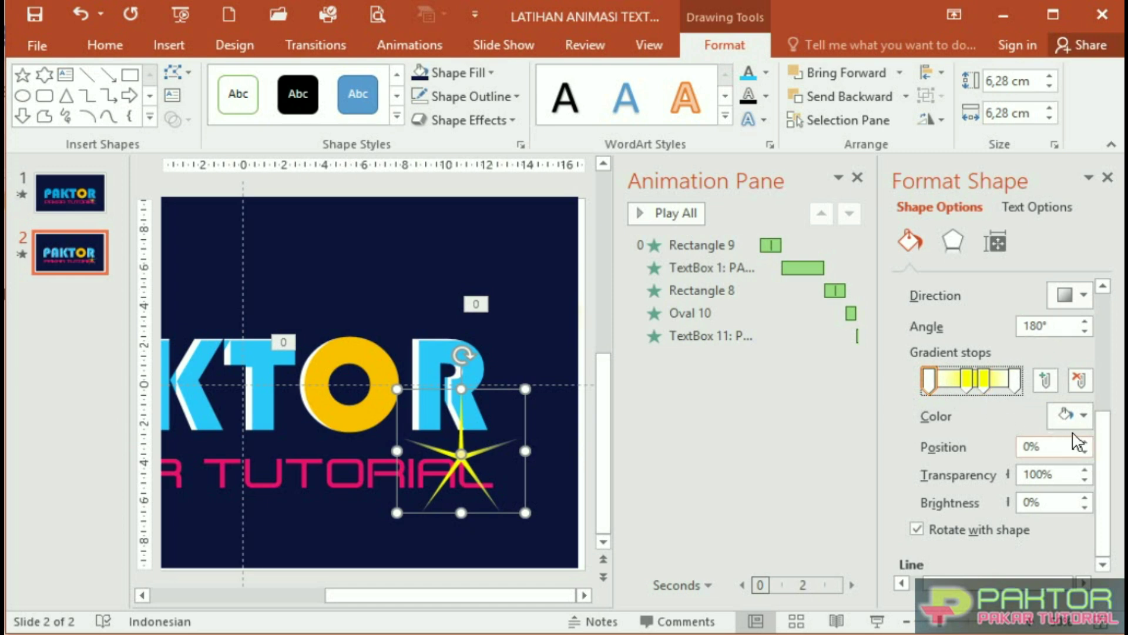
pyautogui.click(1084, 417)
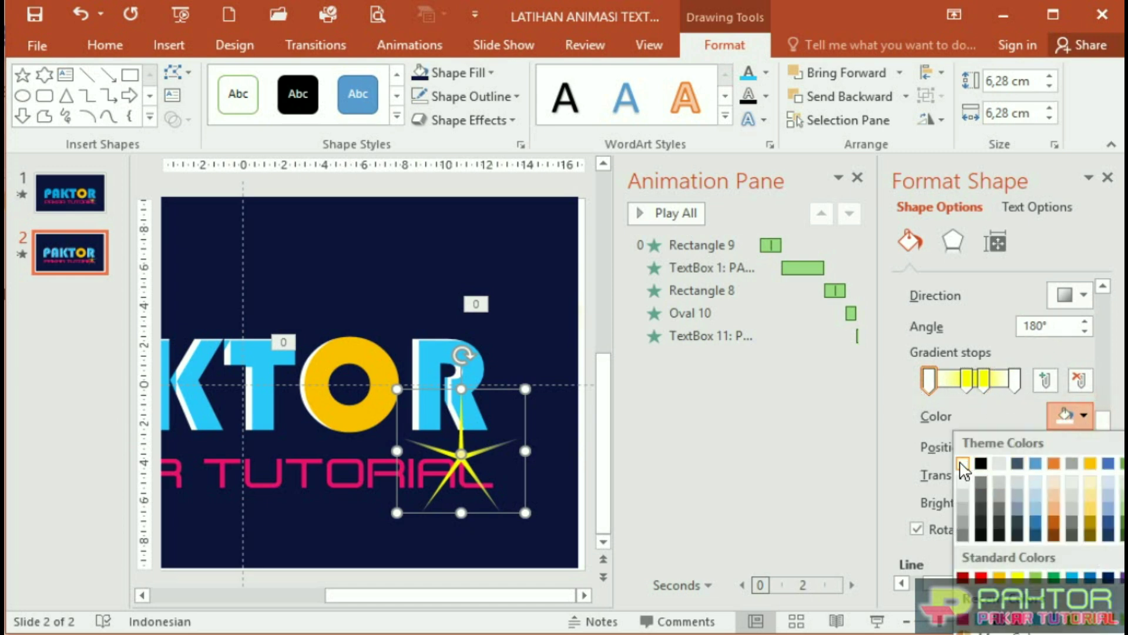
pyautogui.click(967, 460)
pyautogui.click(1015, 380)
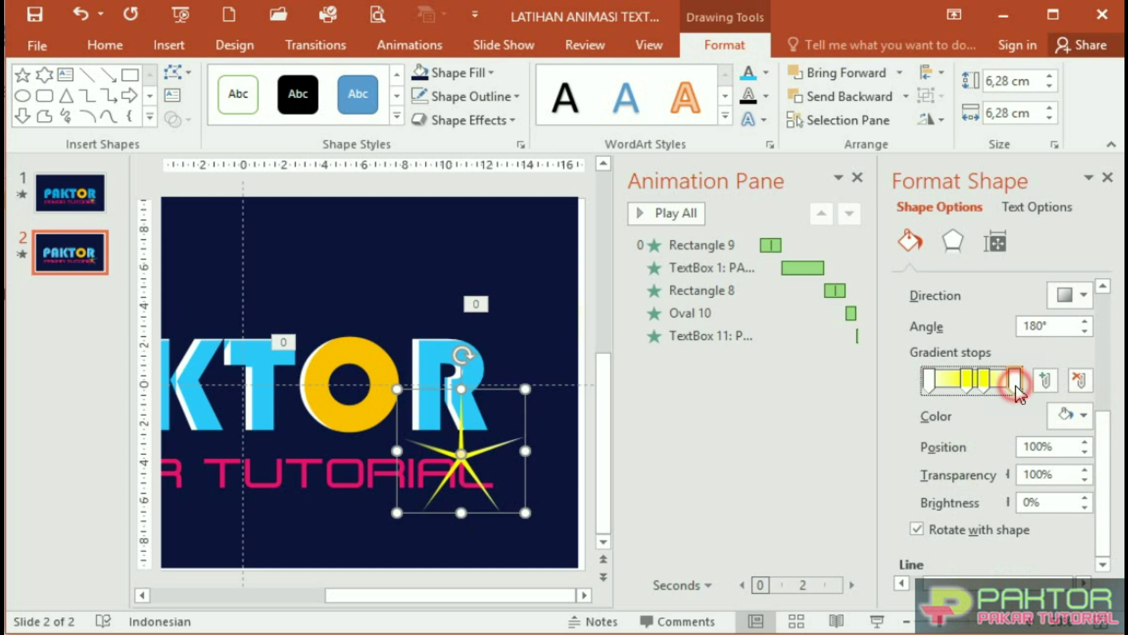
pyautogui.click(1084, 417)
pyautogui.click(963, 460)
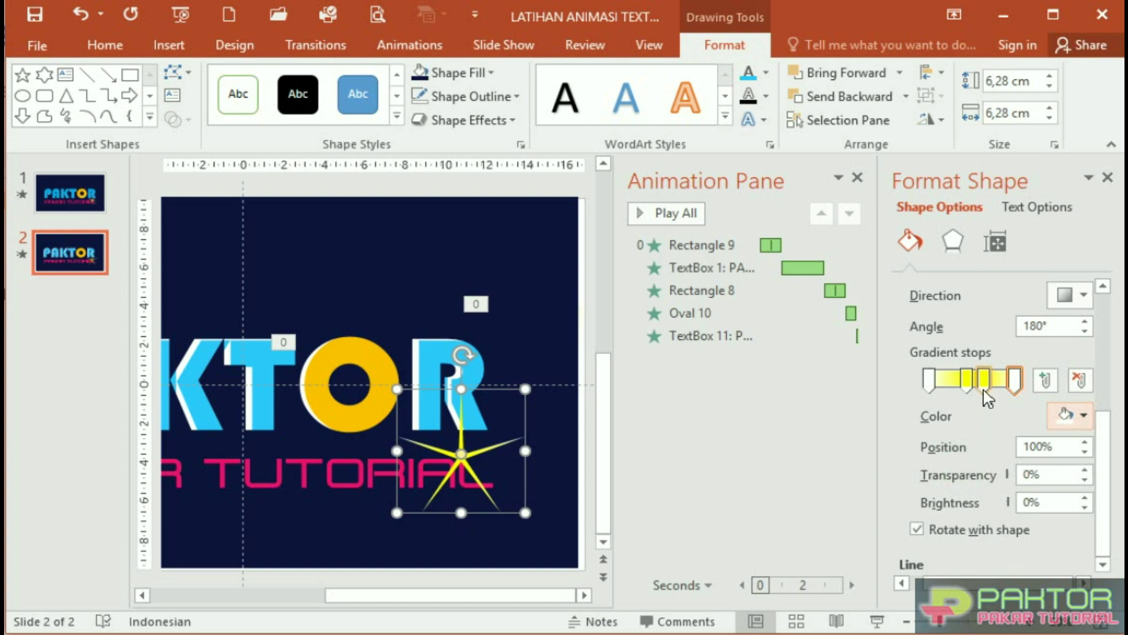
pyautogui.click(983, 385)
pyautogui.moveTo(984, 386); pyautogui.dragTo(971, 391)
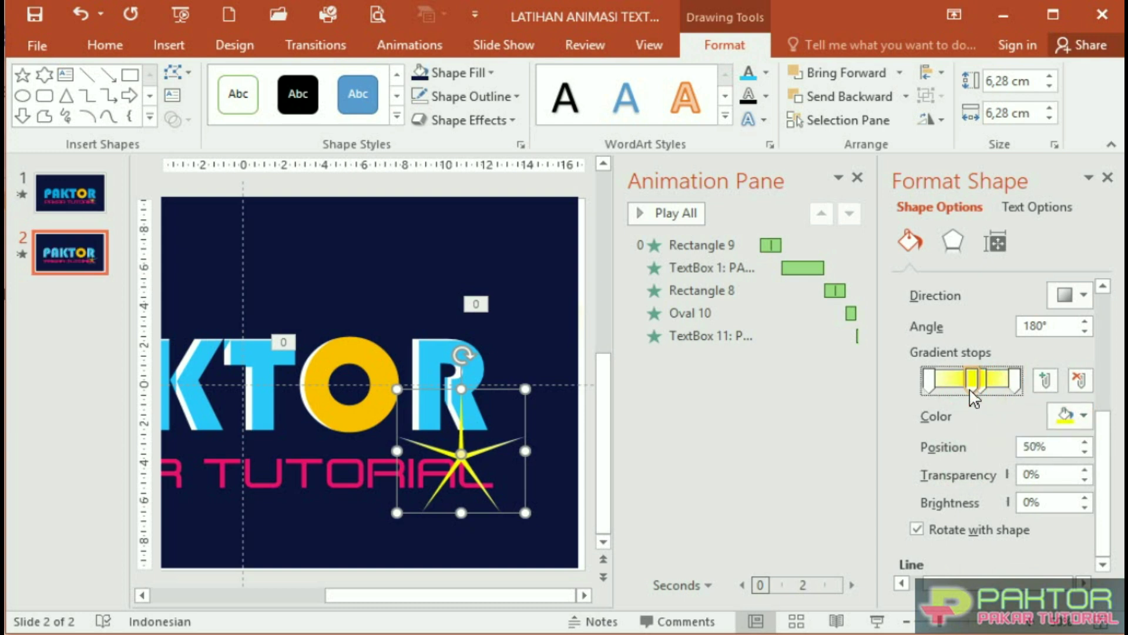
pyautogui.click(784, 433)
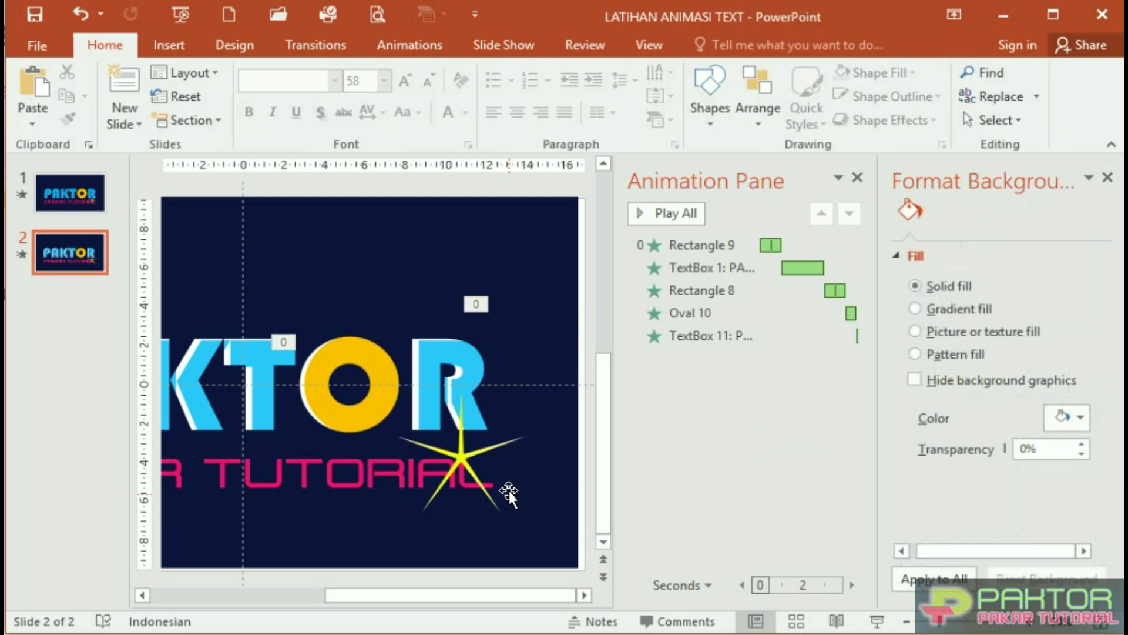
# Duplicate the star, shrink the copy to 4,73 cm, and rotate it over the original
pyautogui.click(463, 461)
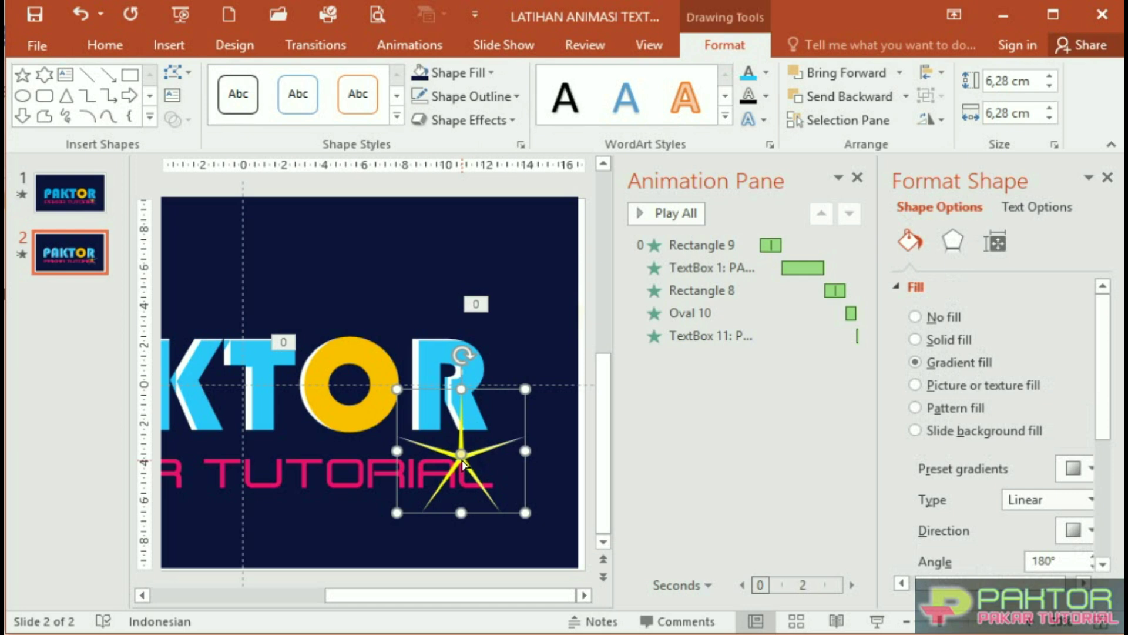
pyautogui.hotkey('ctrl', 'z')
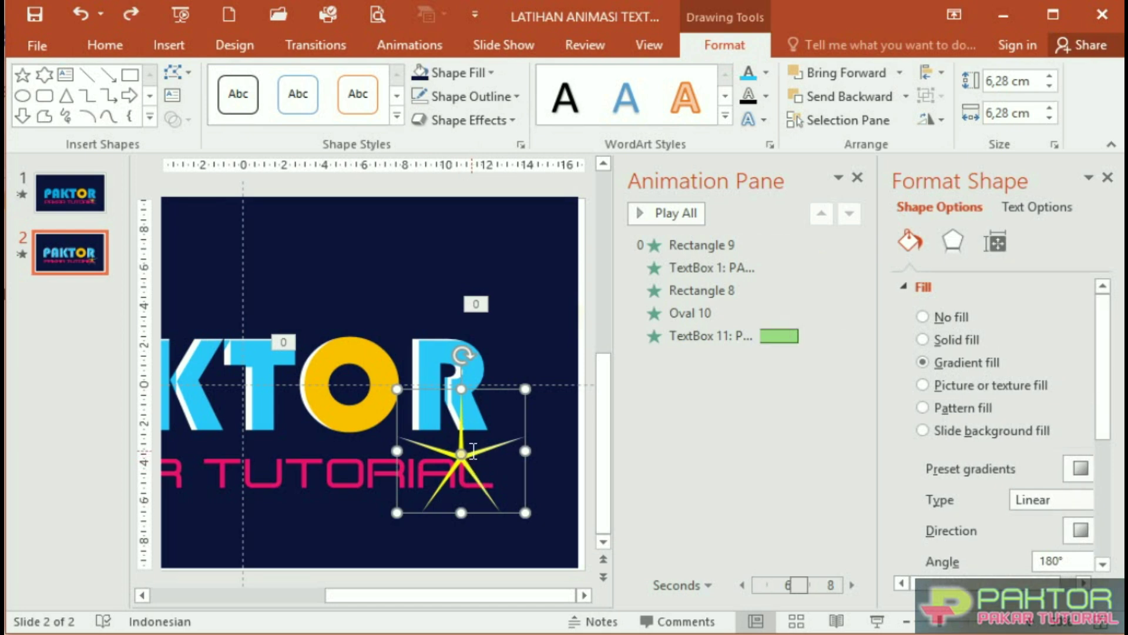
pyautogui.moveTo(473, 449); pyautogui.dragTo(498, 459)
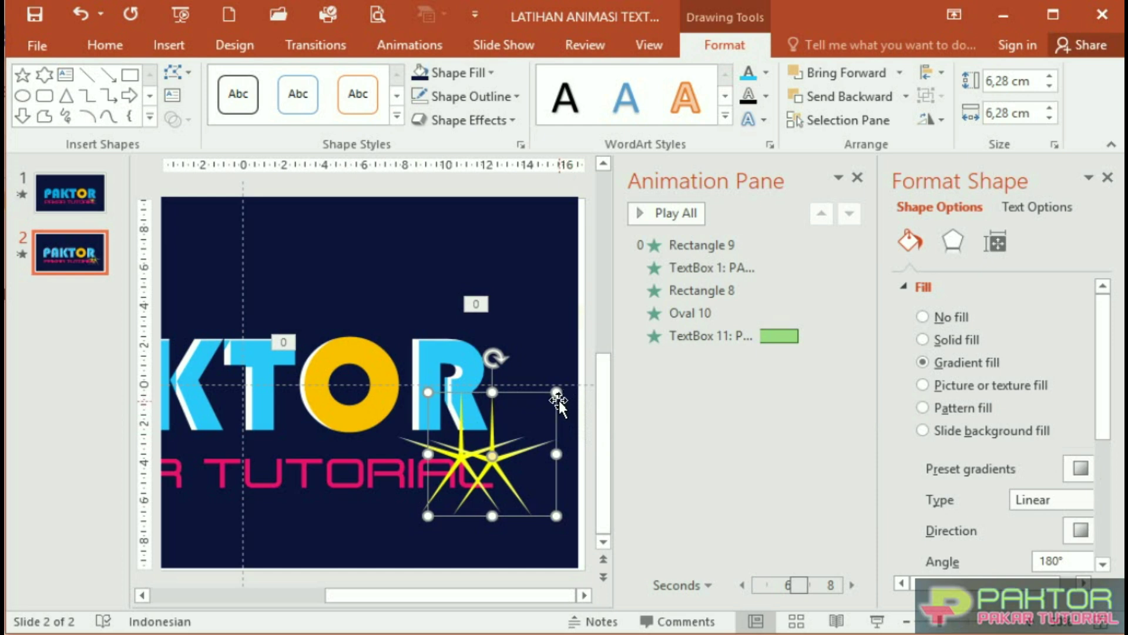
pyautogui.moveTo(557, 391); pyautogui.dragTo(525, 423)
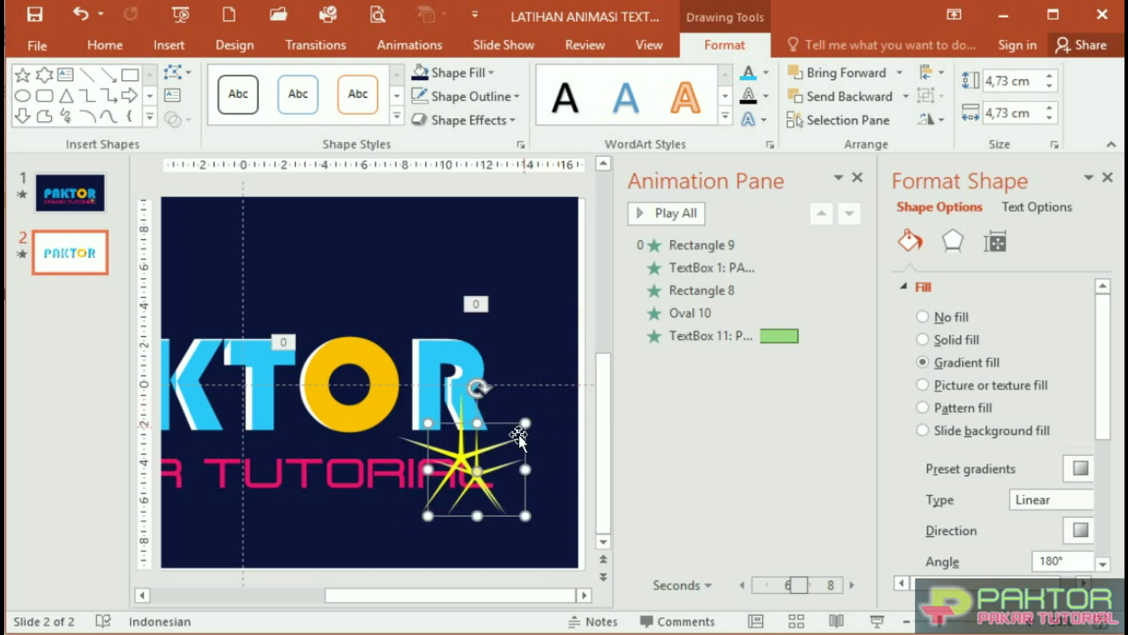
pyautogui.moveTo(494, 470); pyautogui.dragTo(479, 452)
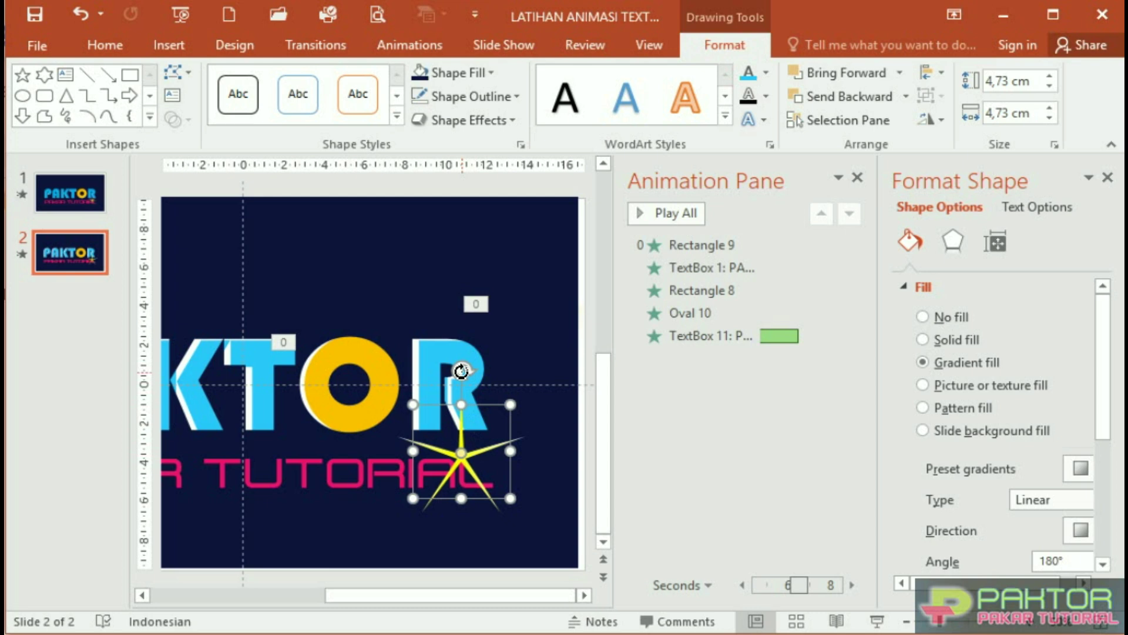
pyautogui.moveTo(461, 371); pyautogui.dragTo(474, 375)
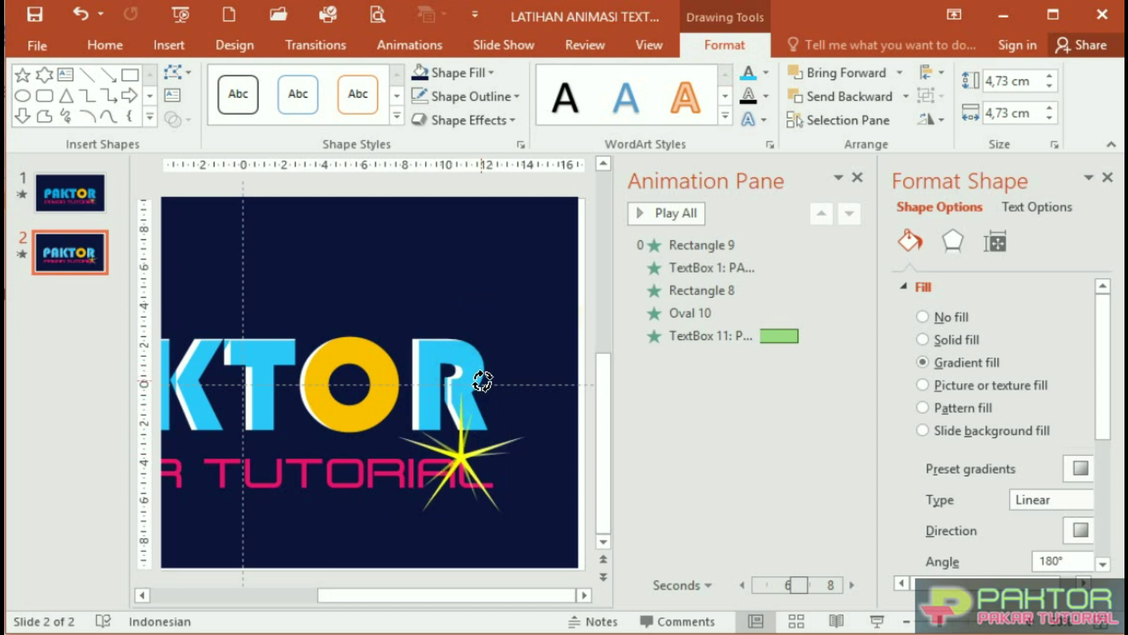
pyautogui.moveTo(475, 374); pyautogui.dragTo(502, 394)
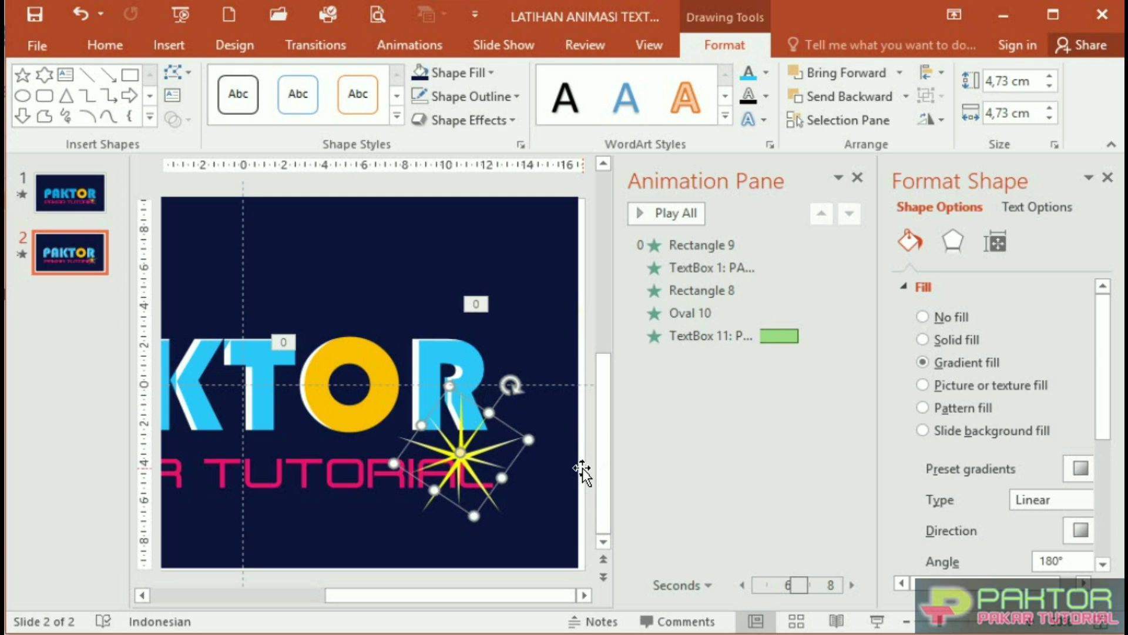
# Reselect the small star, show the Animations commands, and close the Format Shape pane
pyautogui.hotkey('ctrl', 'z')
pyautogui.hotkey('ctrl', 'z')
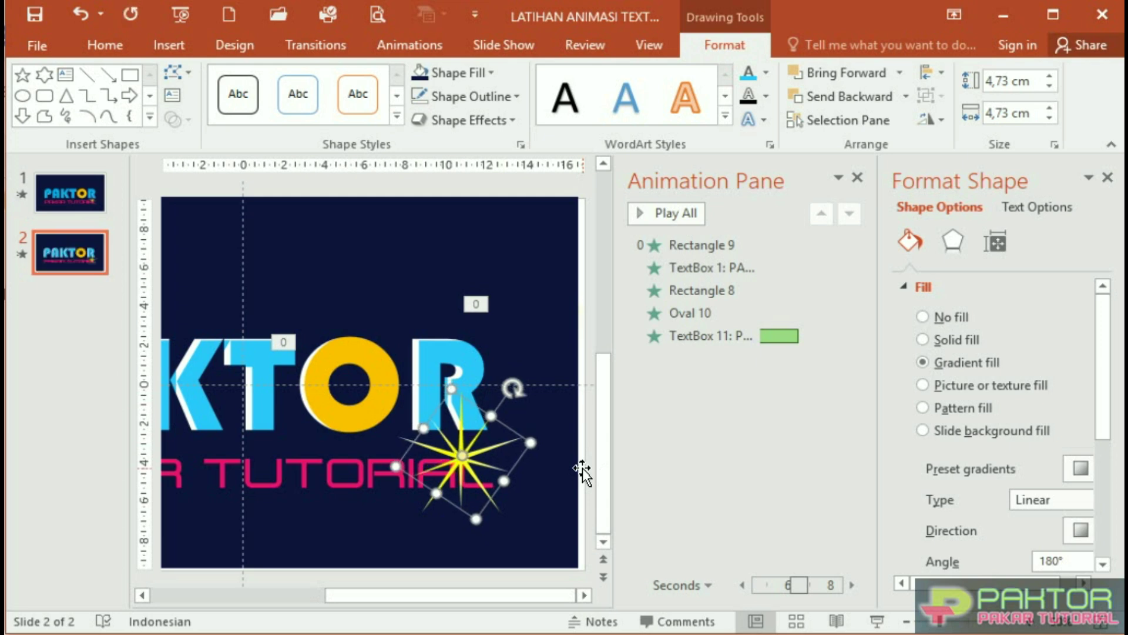
pyautogui.click(534, 523)
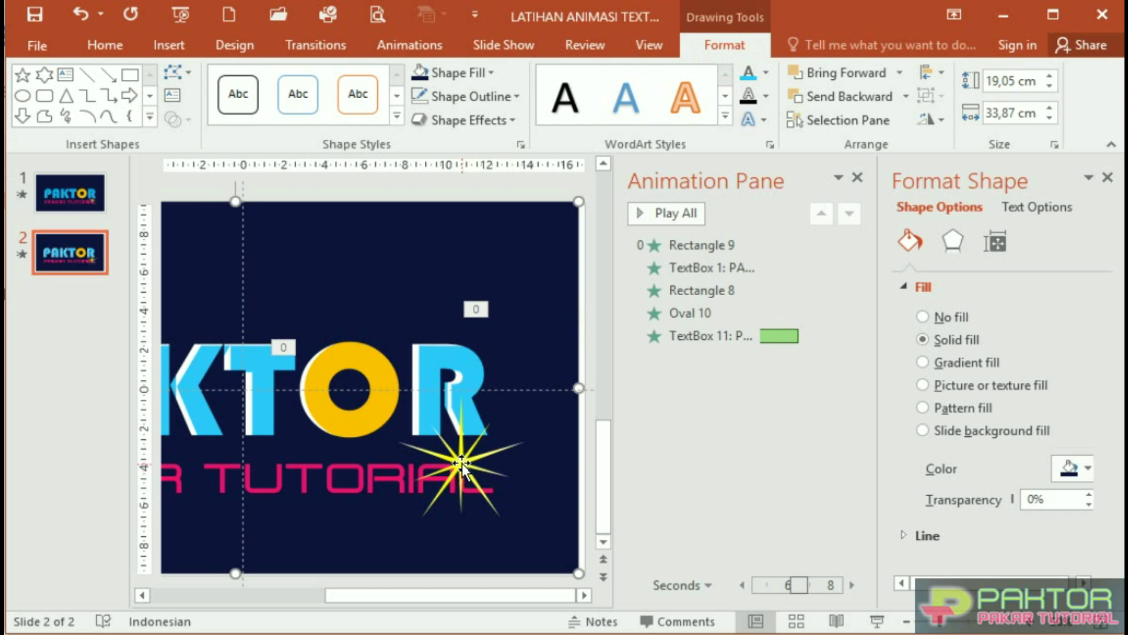
pyautogui.click(462, 463)
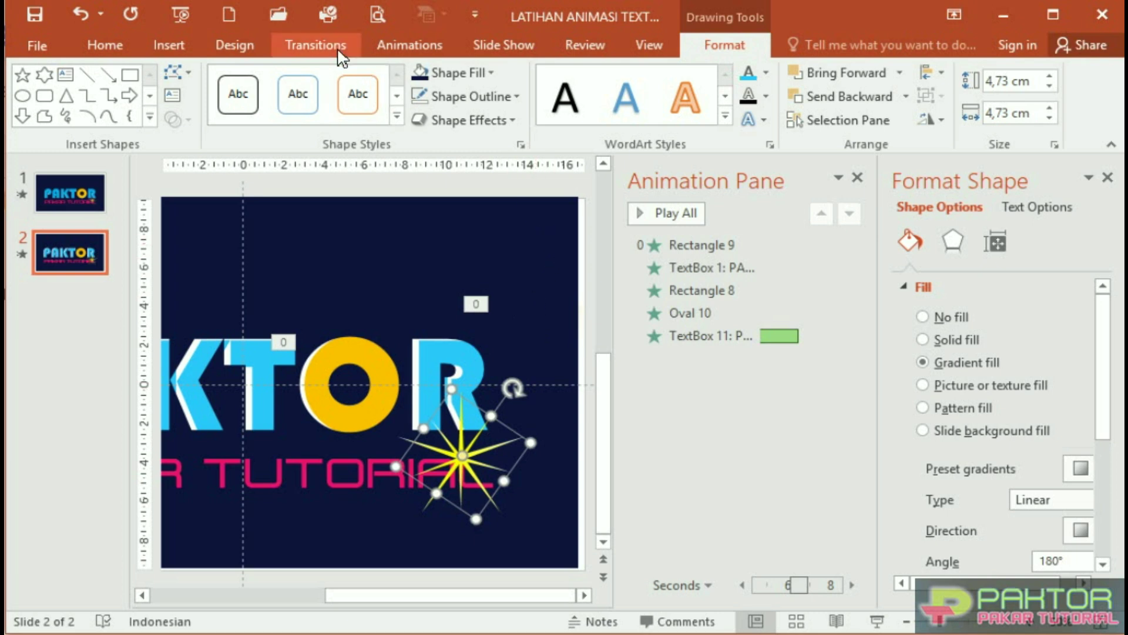
pyautogui.click(426, 47)
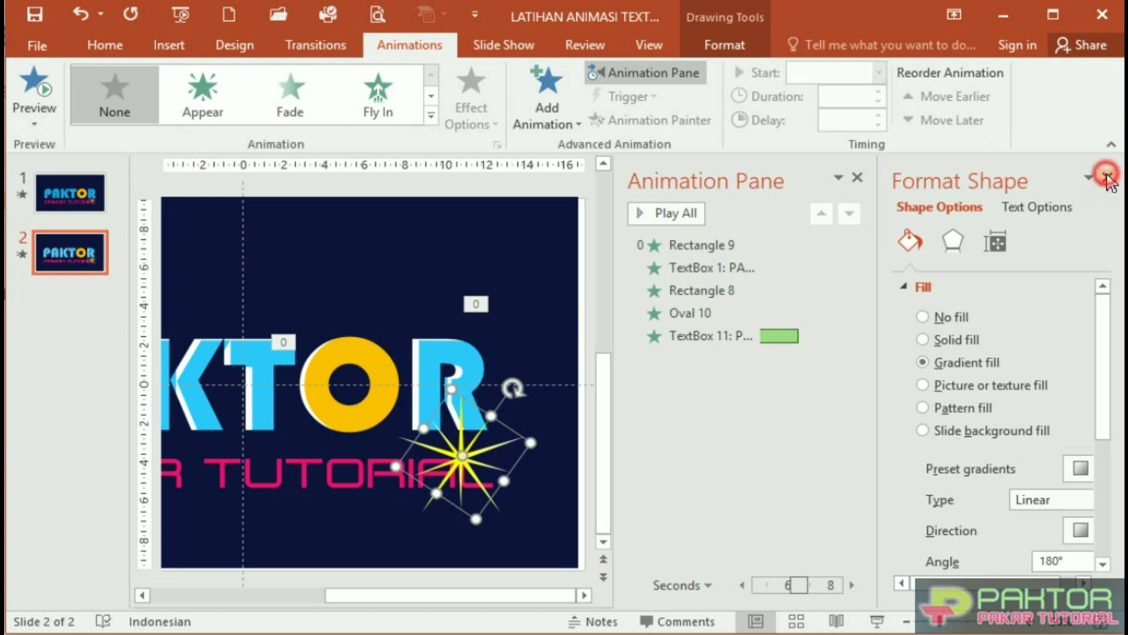
pyautogui.click(1109, 178)
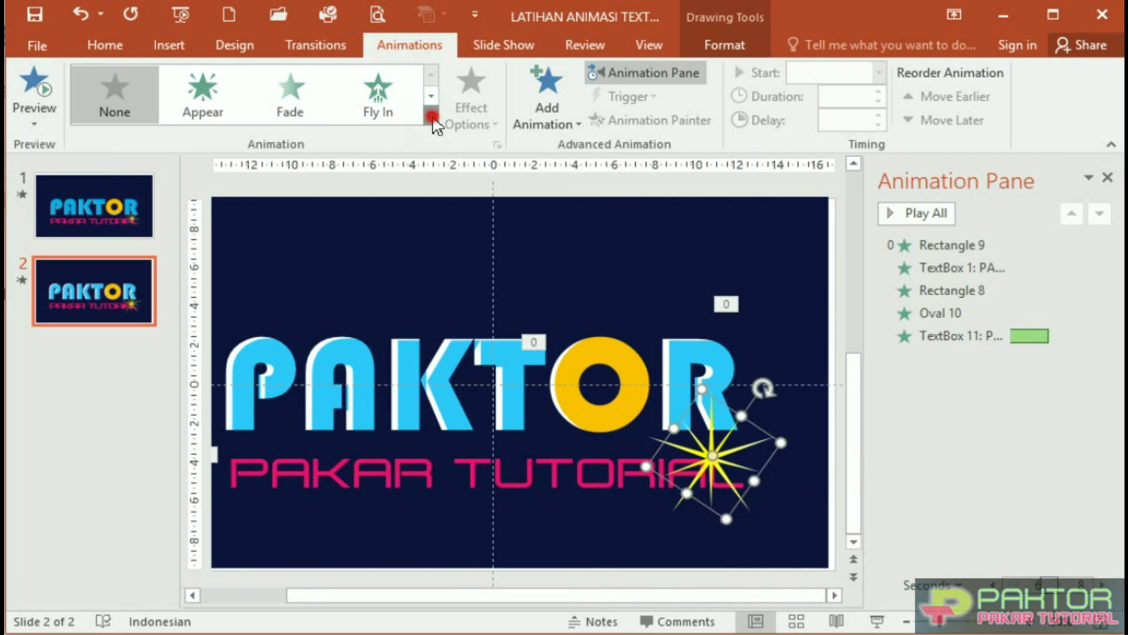
# Give 5-Point Star 15 a Shape entrance animation with its direction set to Out
pyautogui.click(432, 117)
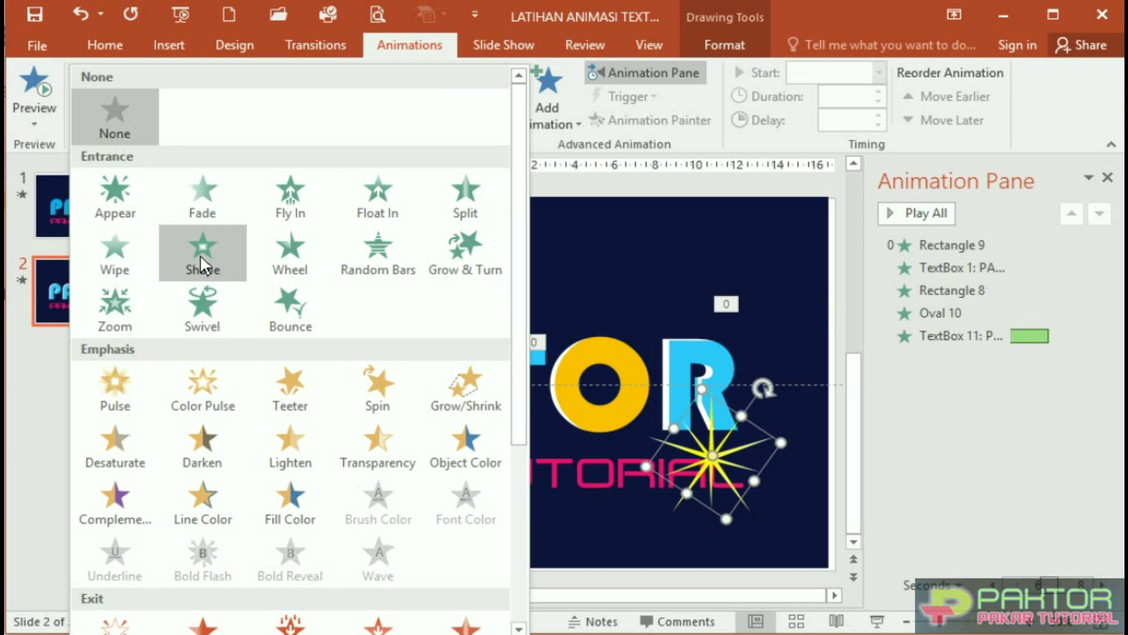
pyautogui.click(201, 262)
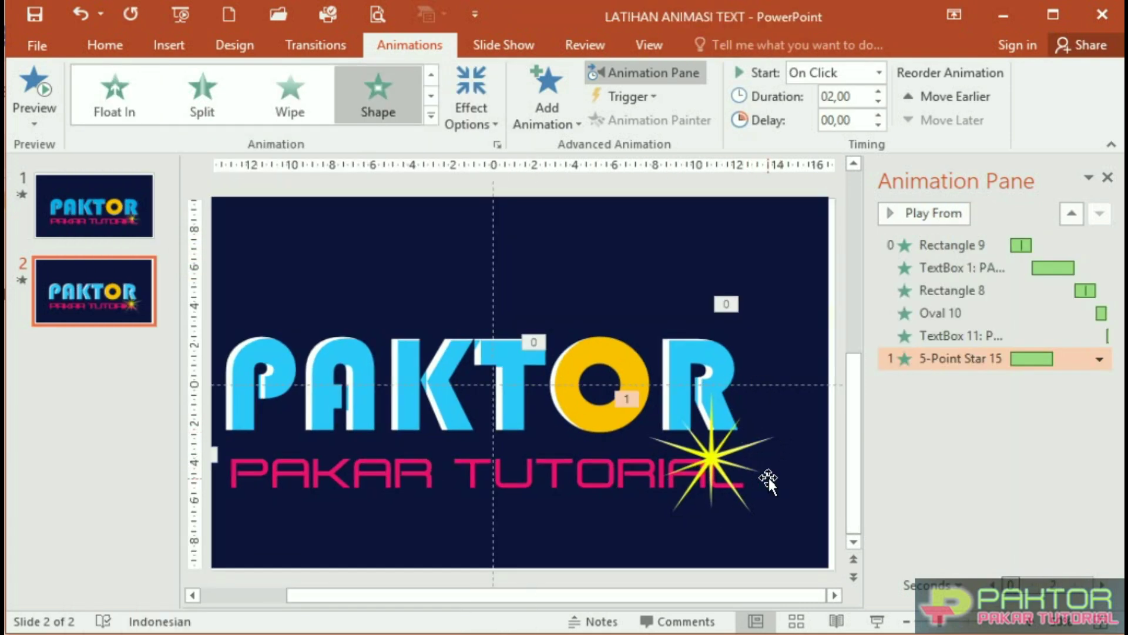
pyautogui.click(474, 85)
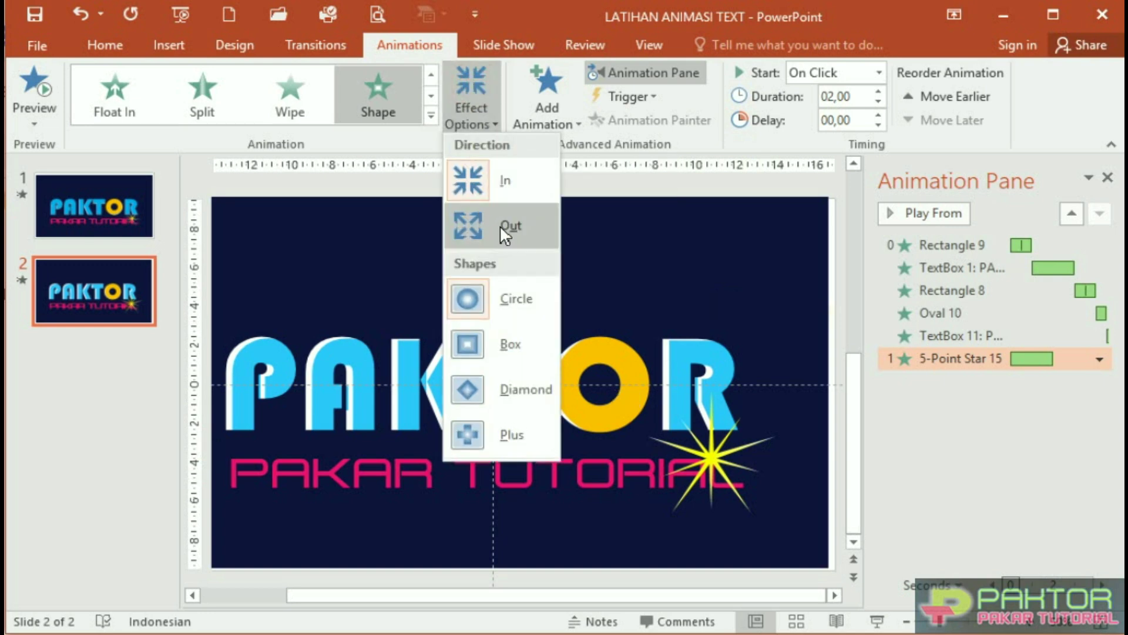
pyautogui.click(500, 228)
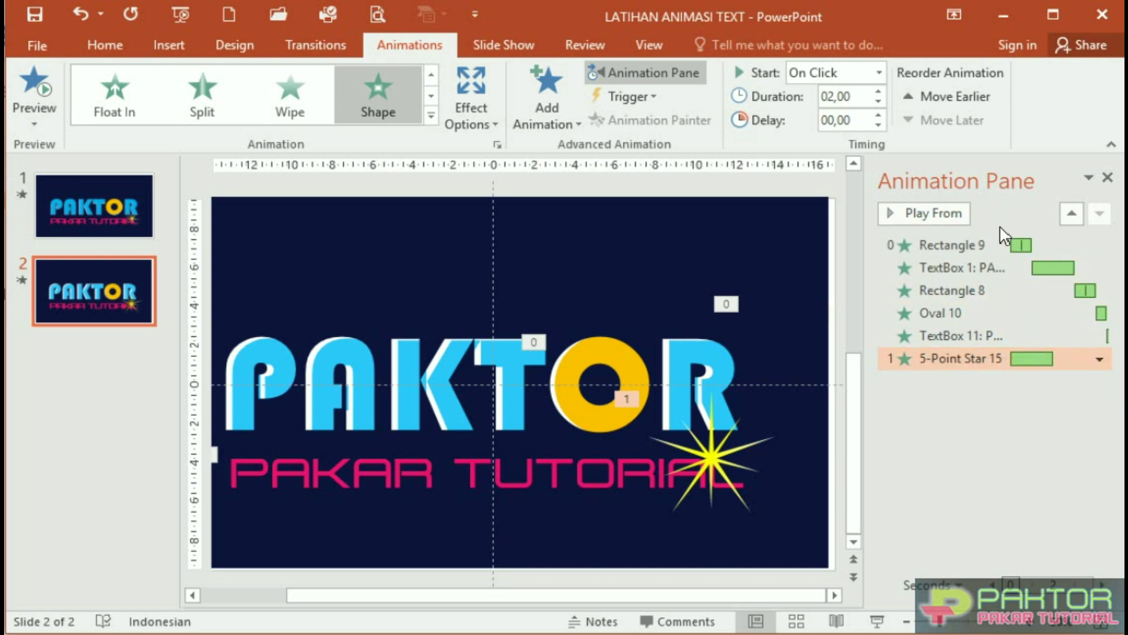
# Make Star 15's entrance start After Previous with a 0,5-second (Very Fast) duration
pyautogui.click(878, 72)
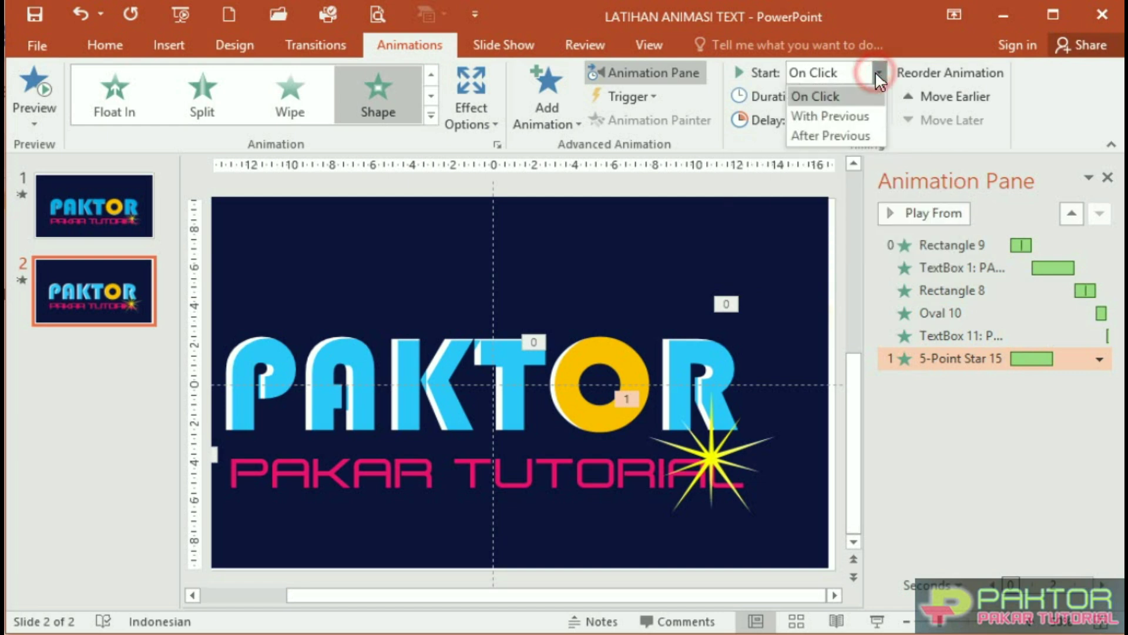
pyautogui.click(854, 136)
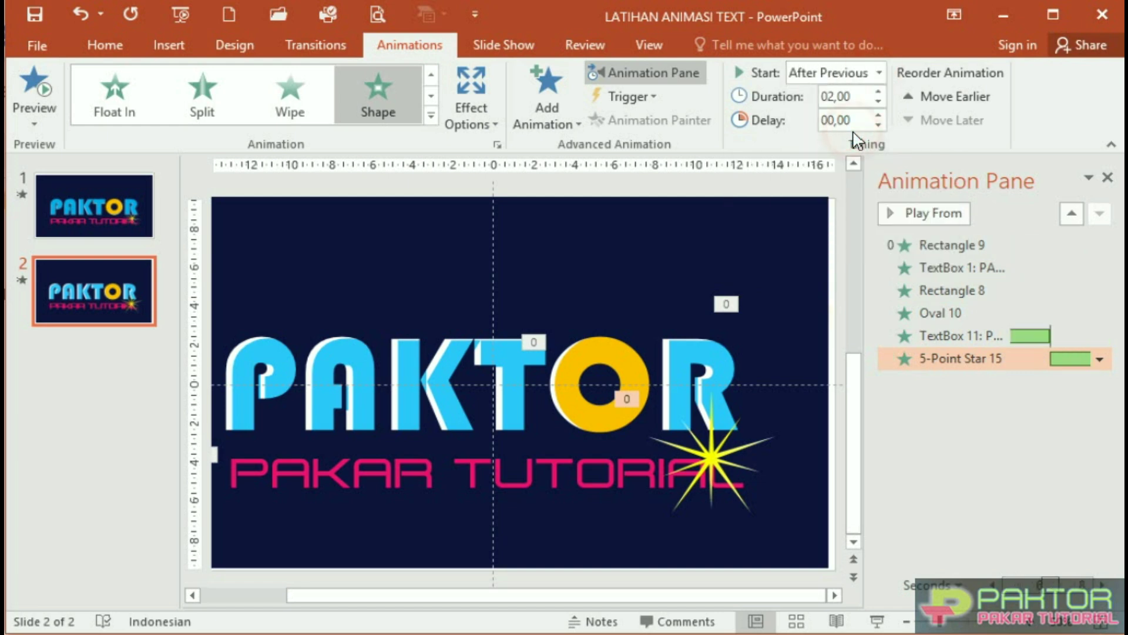
pyautogui.click(1099, 360)
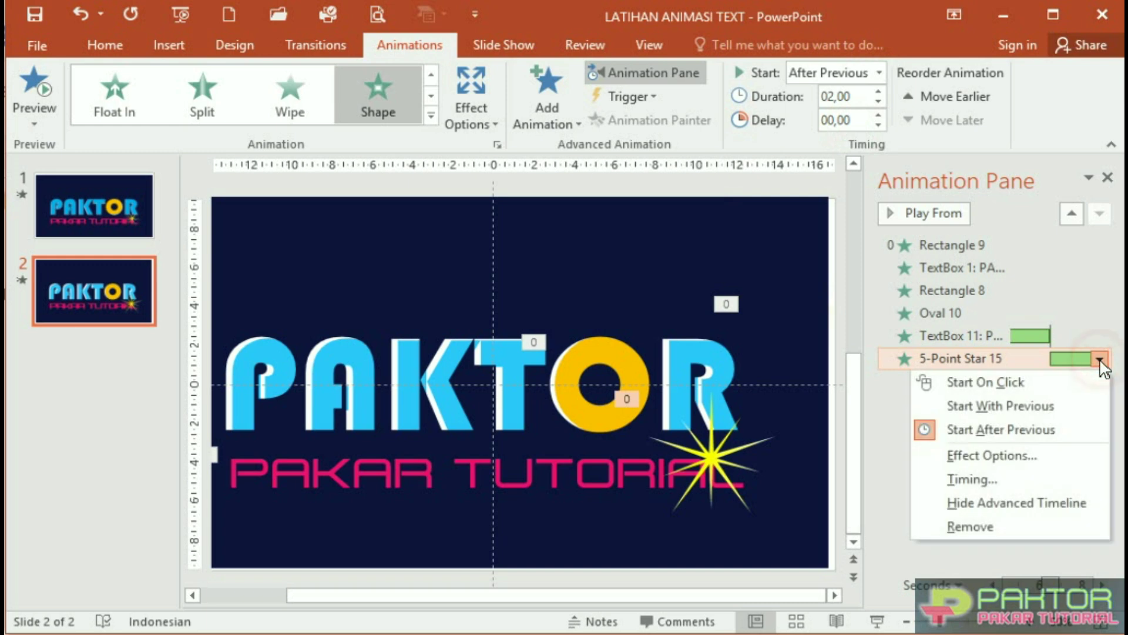
pyautogui.click(1031, 479)
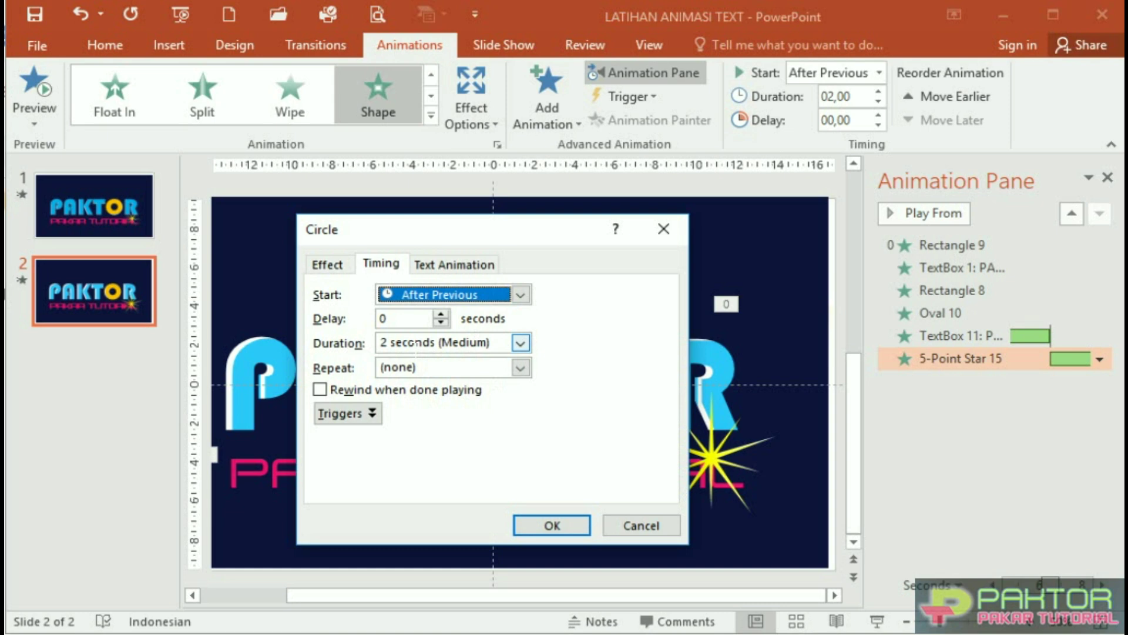
pyautogui.click(519, 346)
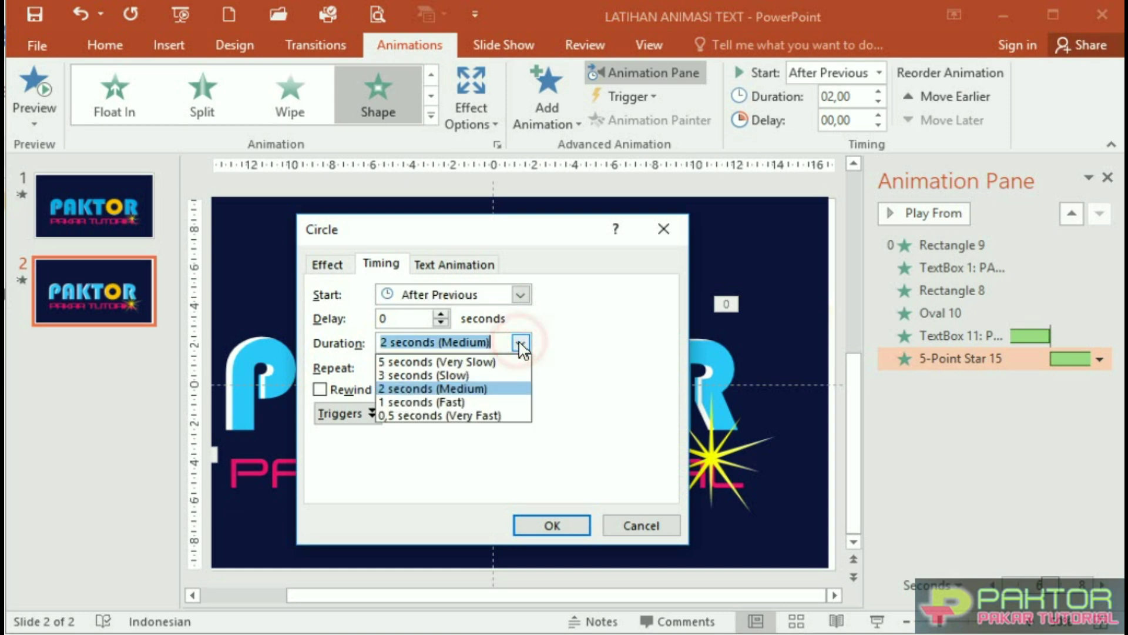
pyautogui.click(480, 416)
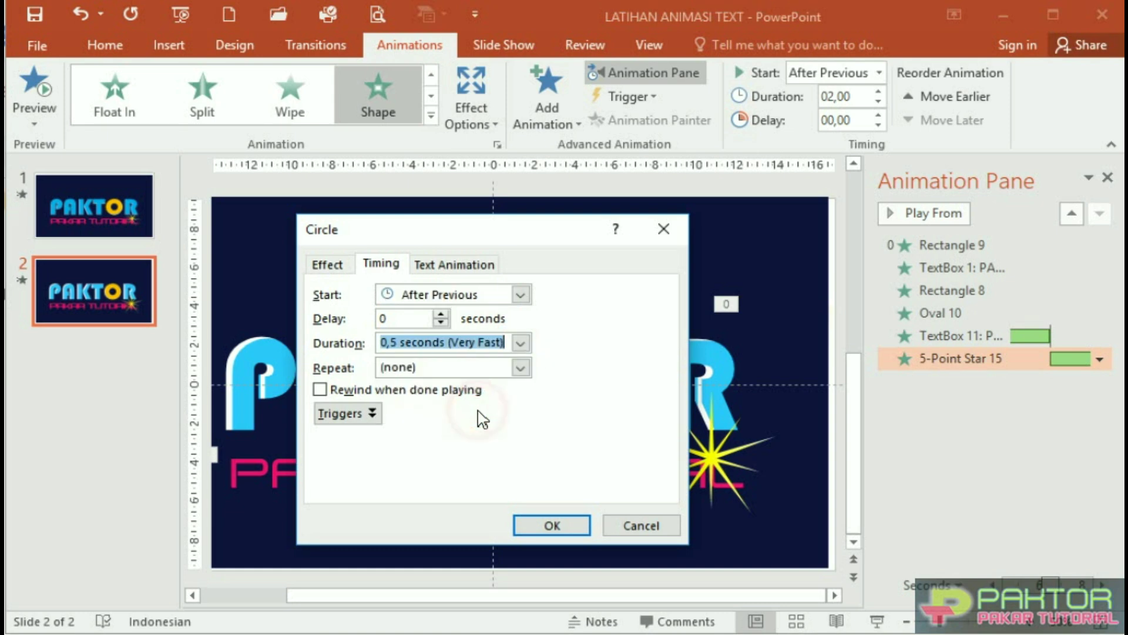
pyautogui.click(552, 526)
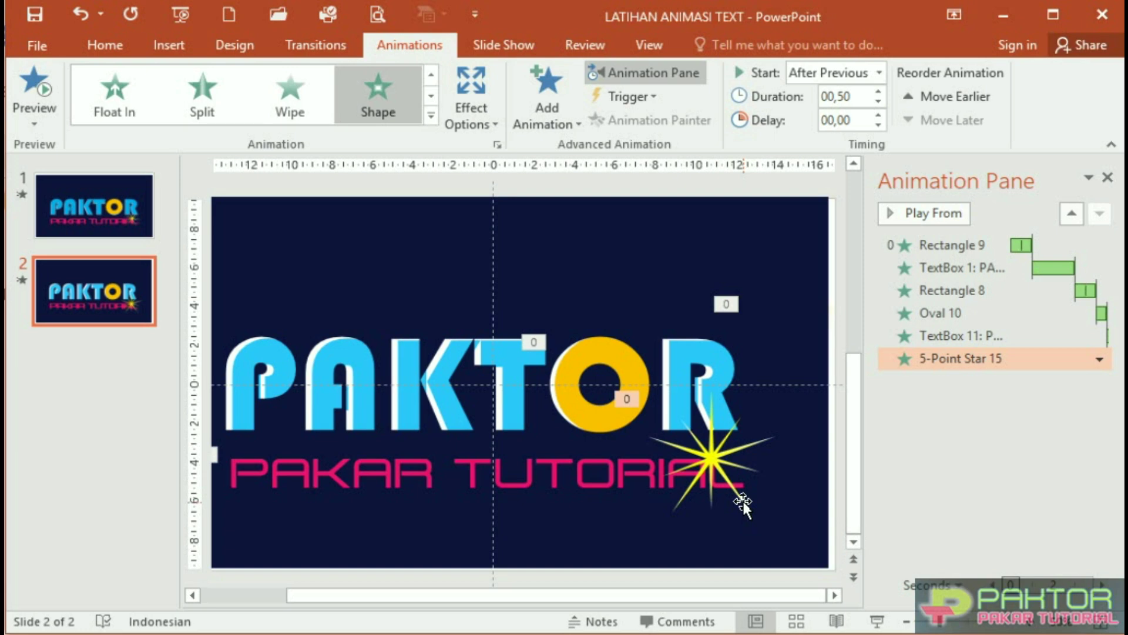
# Select 5-Point Star 12 and give it a Shape entrance that expands Out
pyautogui.click(742, 502)
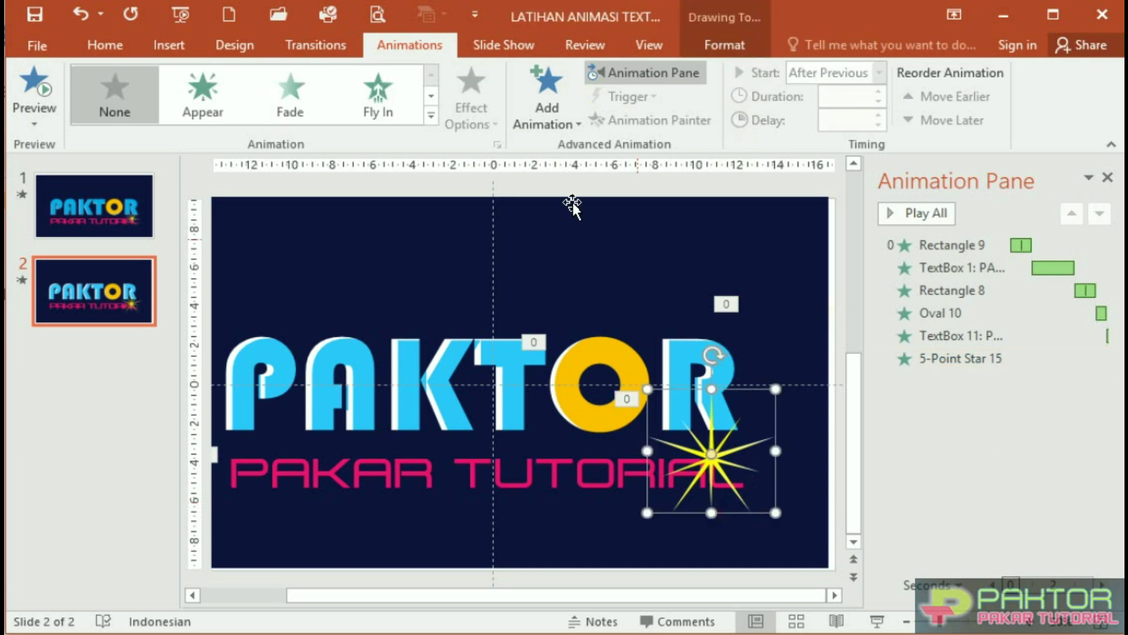
pyautogui.click(430, 113)
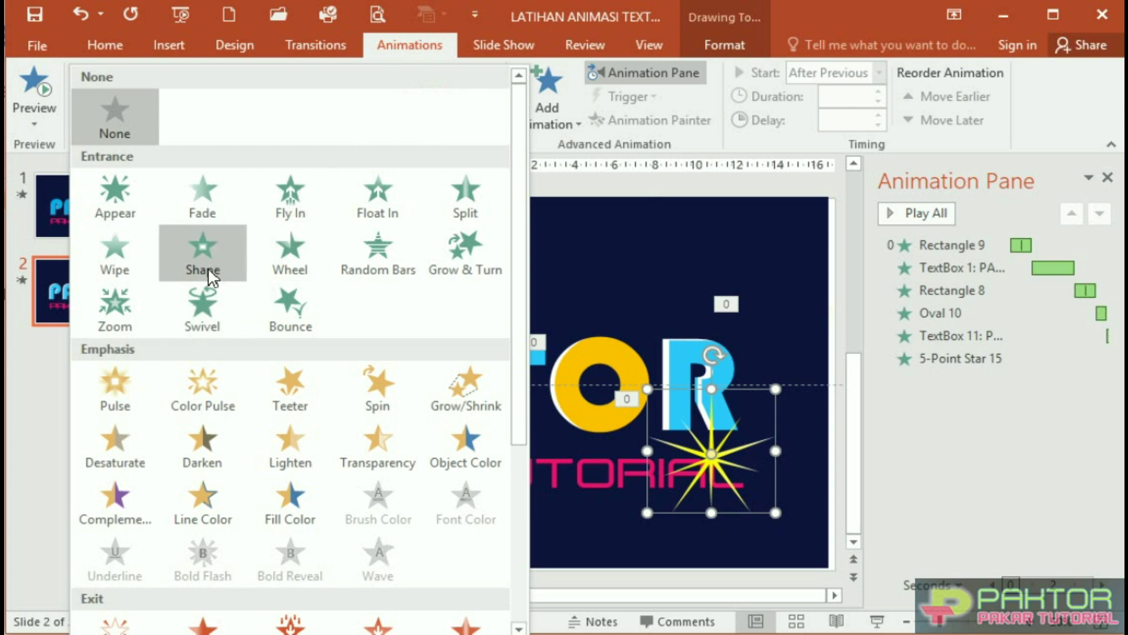
pyautogui.click(209, 274)
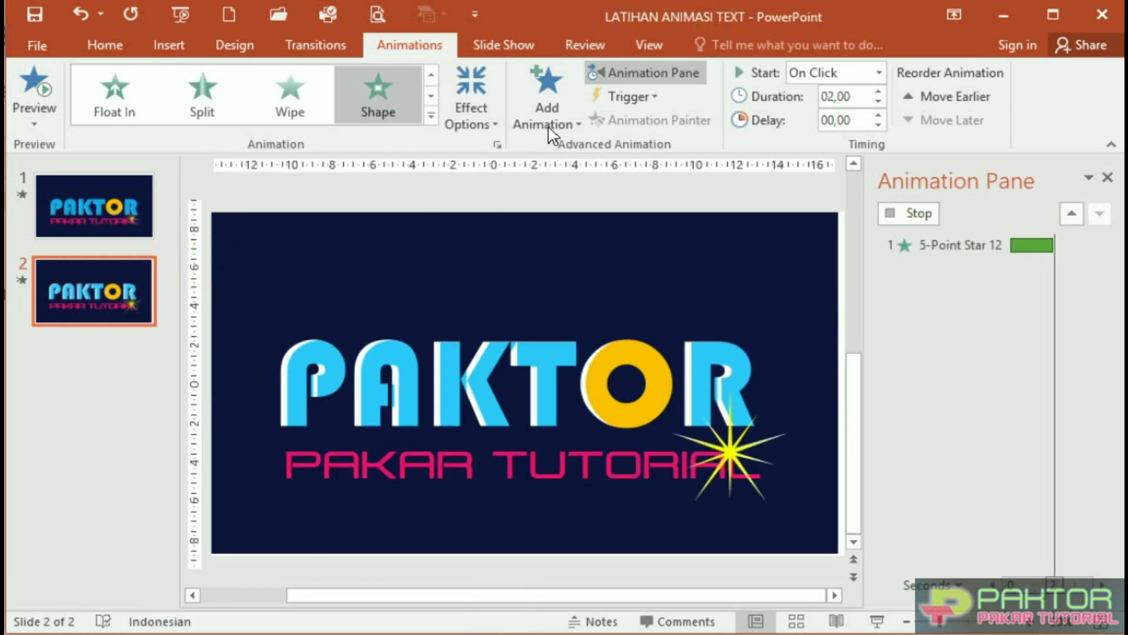
pyautogui.click(499, 126)
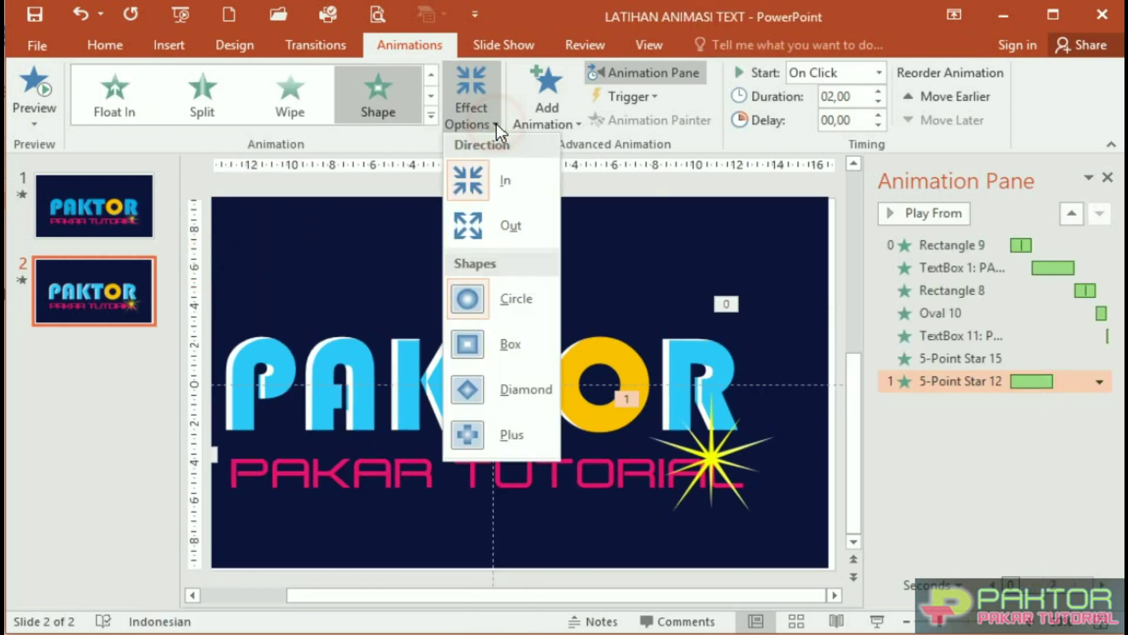
pyautogui.click(506, 224)
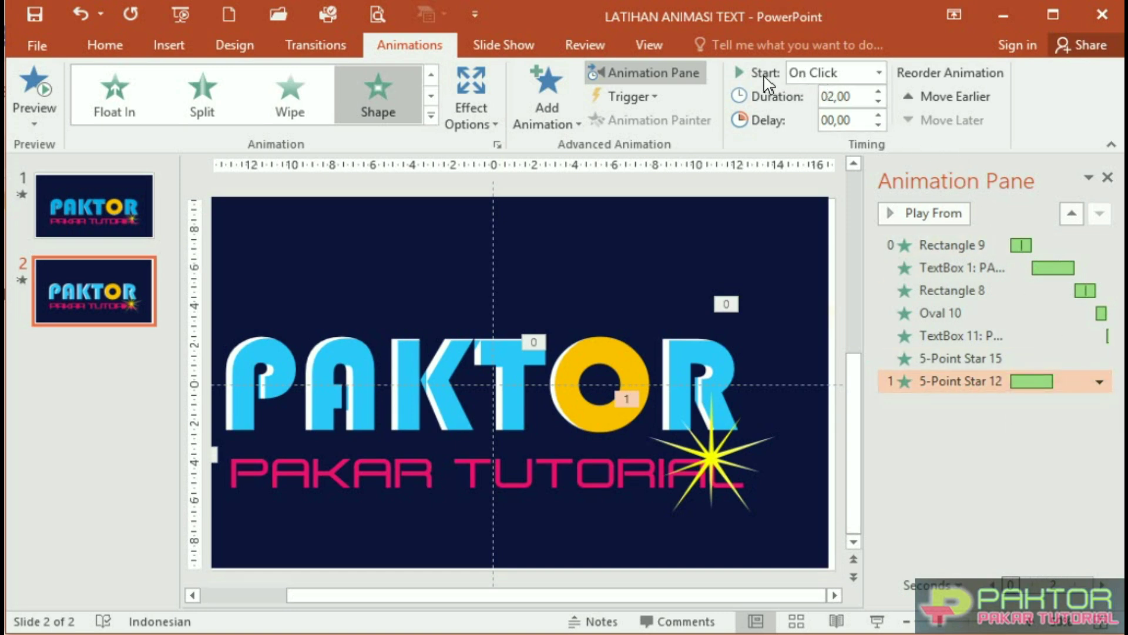
# Make Star 12's entrance start With Previous with a 0,5-second (Very Fast) duration
pyautogui.click(880, 72)
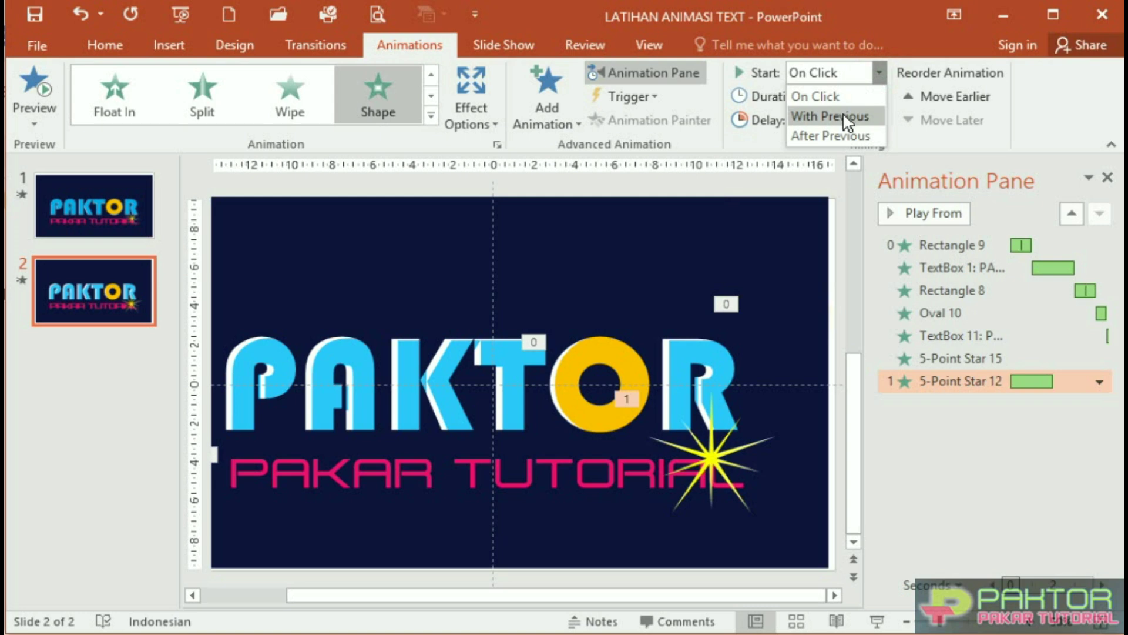
pyautogui.click(842, 115)
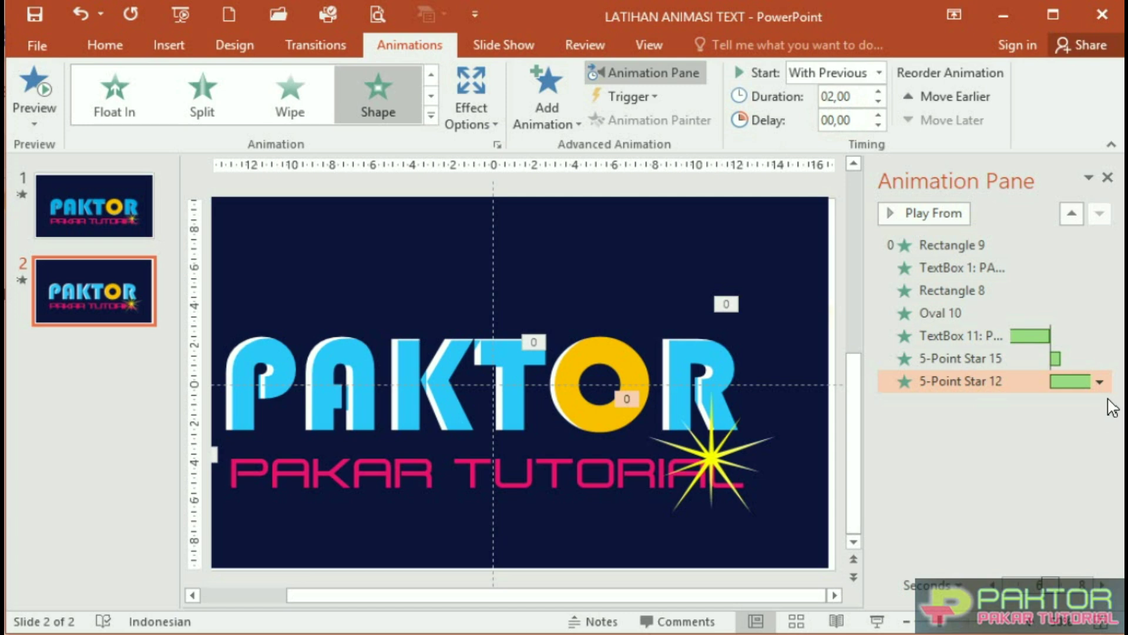
pyautogui.click(1099, 382)
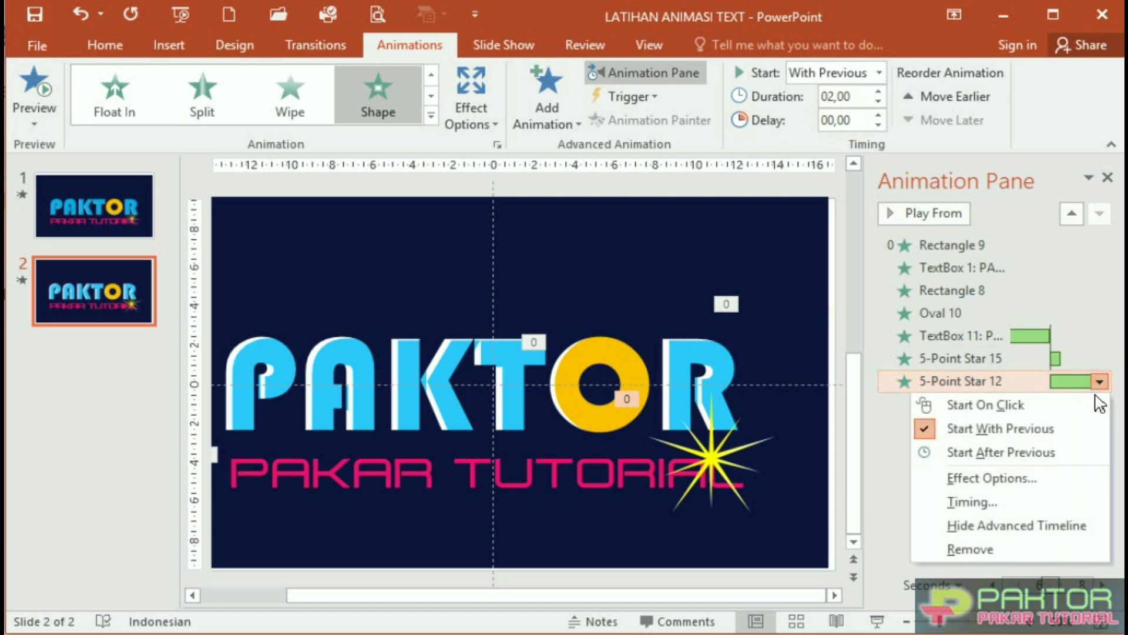
pyautogui.click(1011, 499)
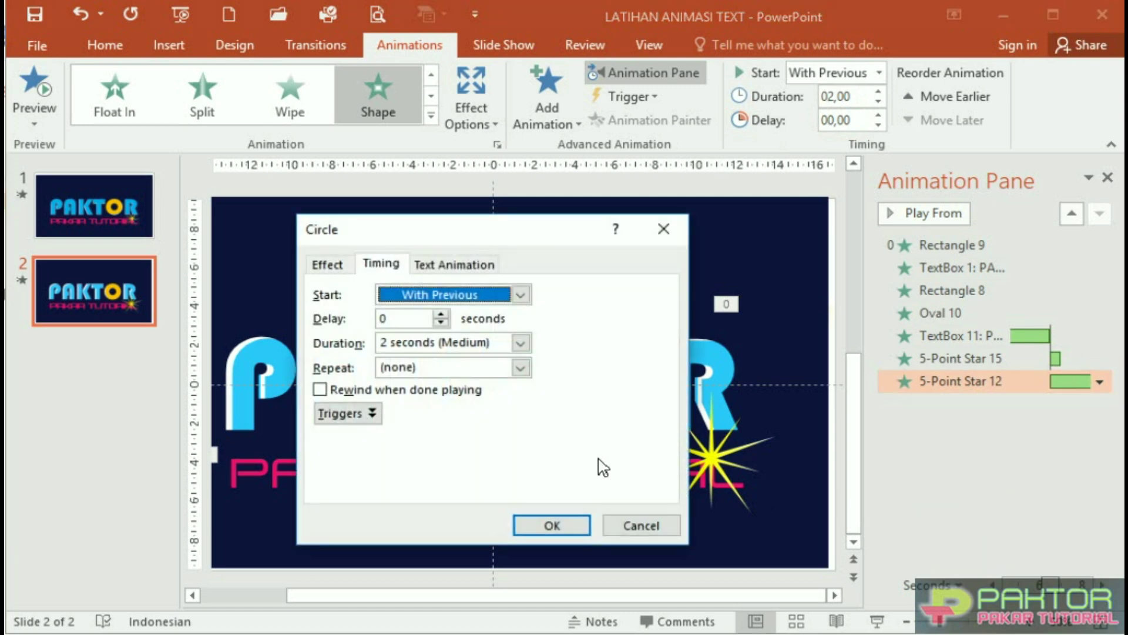
pyautogui.click(520, 343)
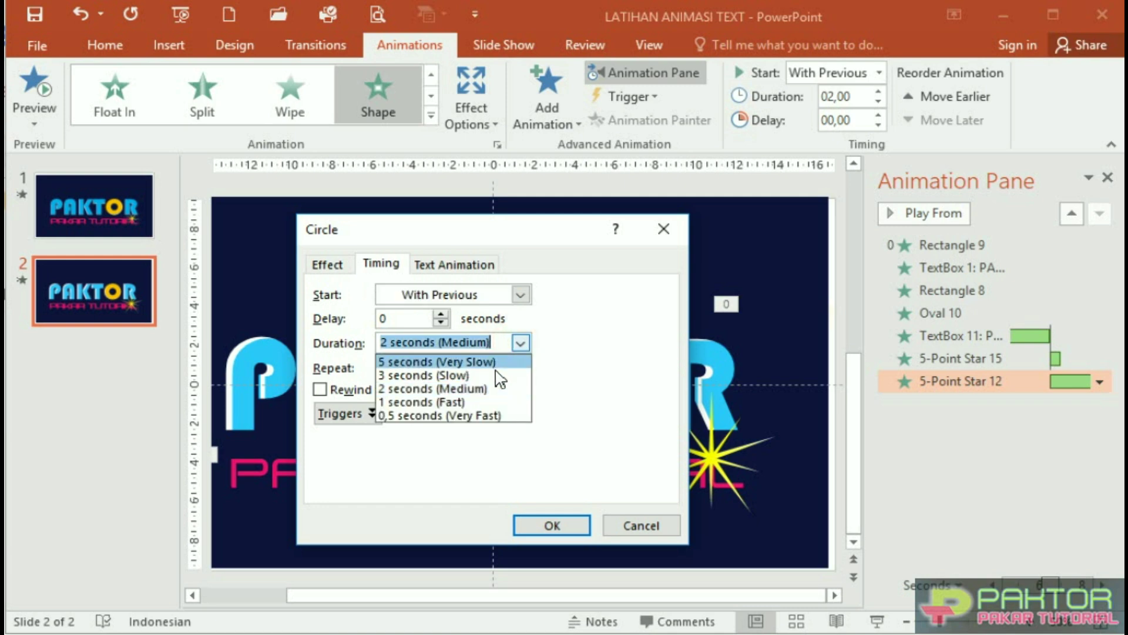
pyautogui.click(479, 415)
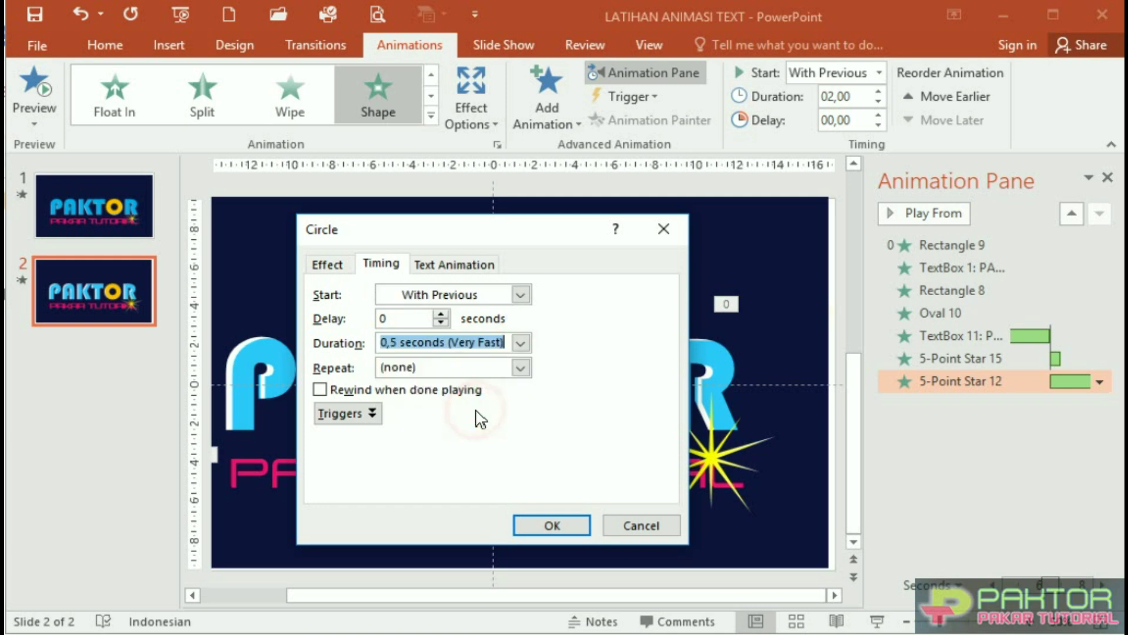
pyautogui.click(562, 529)
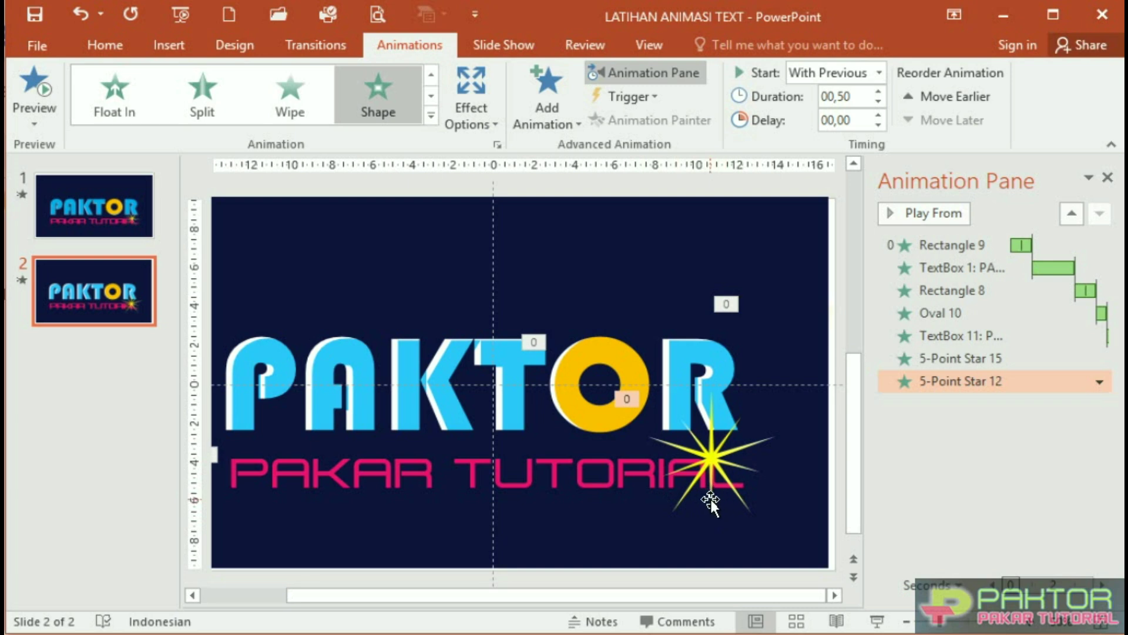
# Add a Disappear exit animation to 5-Point Star 15
pyautogui.click(710, 498)
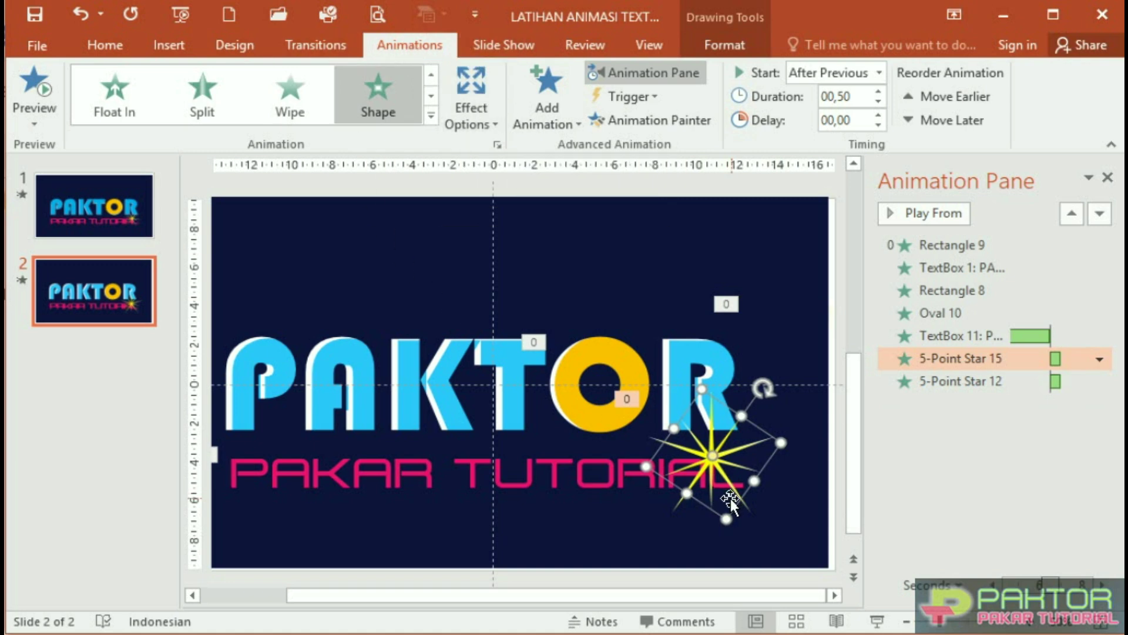
pyautogui.click(557, 122)
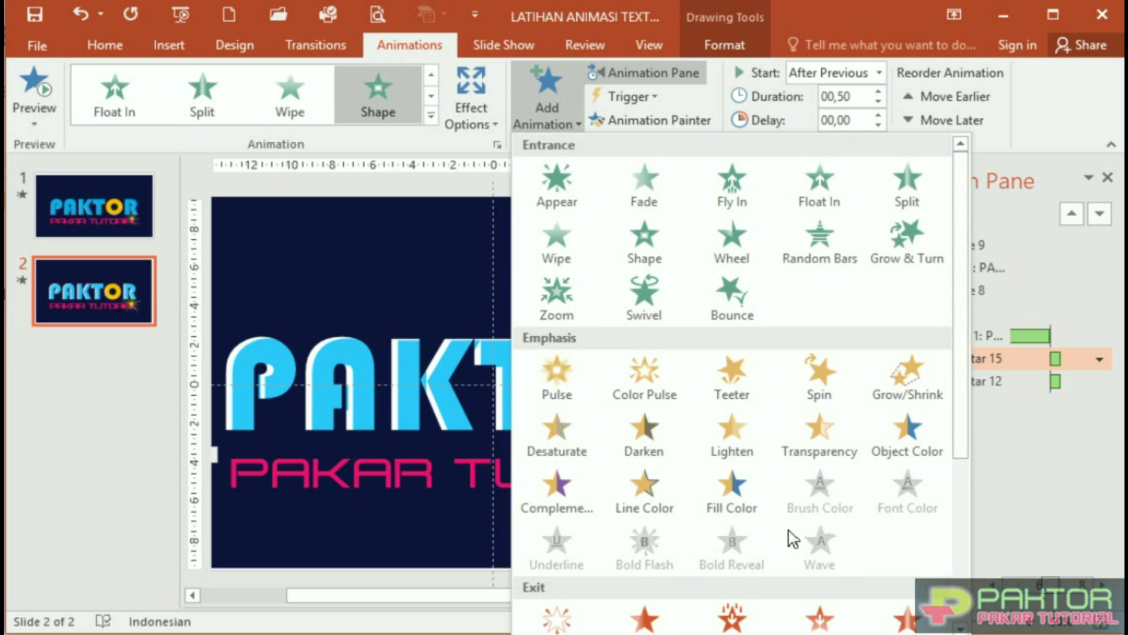
pyautogui.scroll(-3, 790, 536)
pyautogui.scroll(-2, 784, 530)
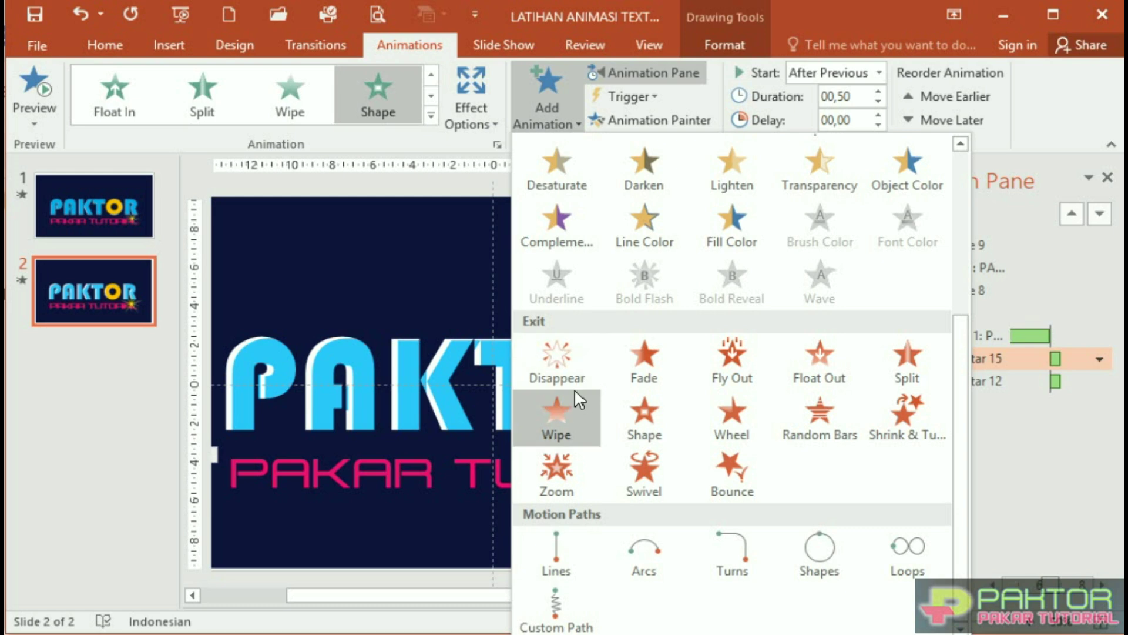
pyautogui.click(561, 362)
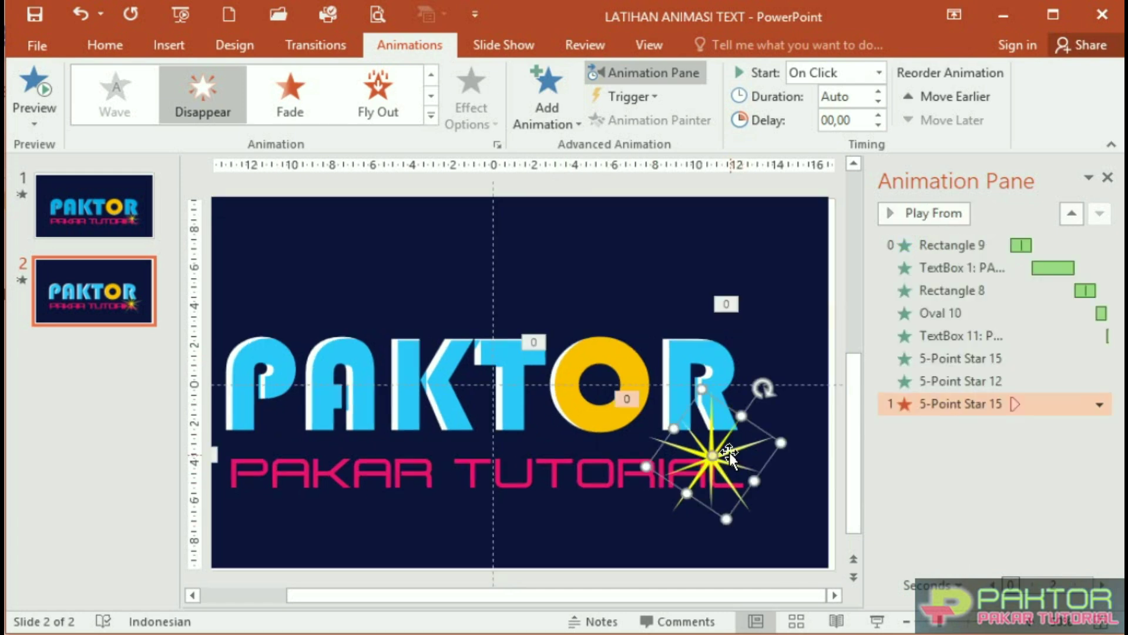
# Add a Disappear exit to 5-Point Star 12 and set it to start With Previous
pyautogui.click(742, 504)
pyautogui.click(729, 489)
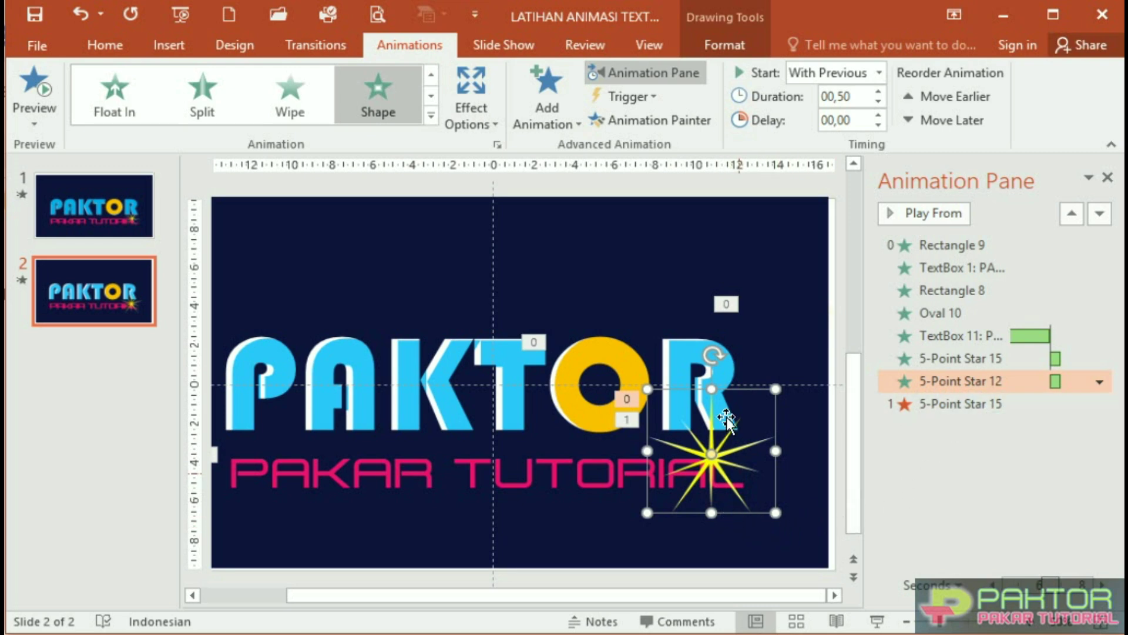
pyautogui.click(540, 111)
pyautogui.scroll(-5, 706, 418)
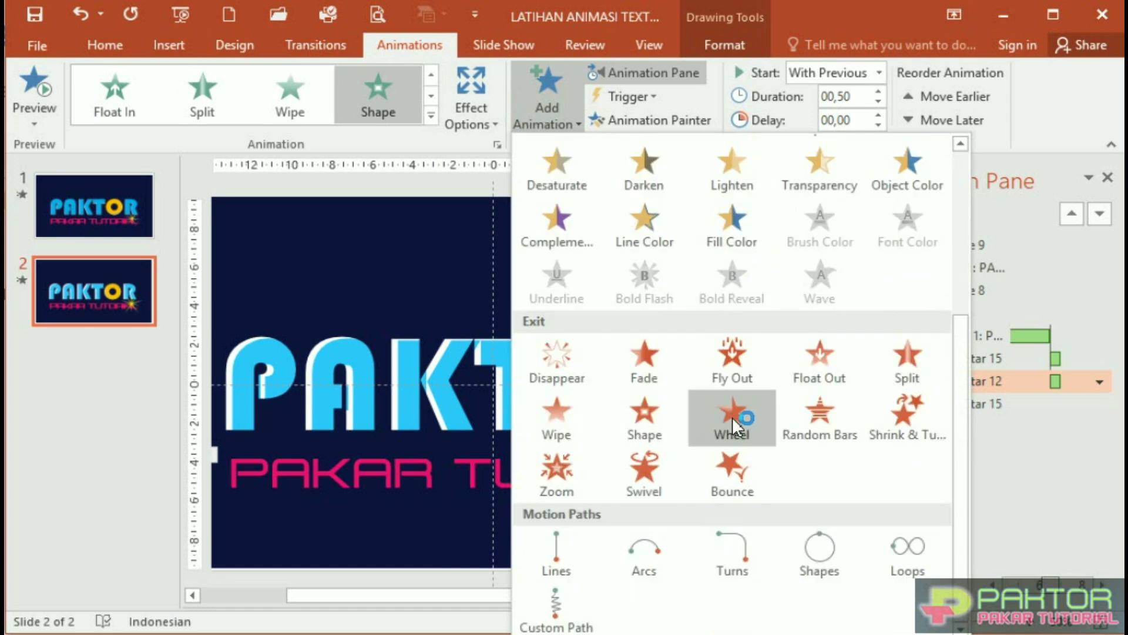
pyautogui.click(558, 372)
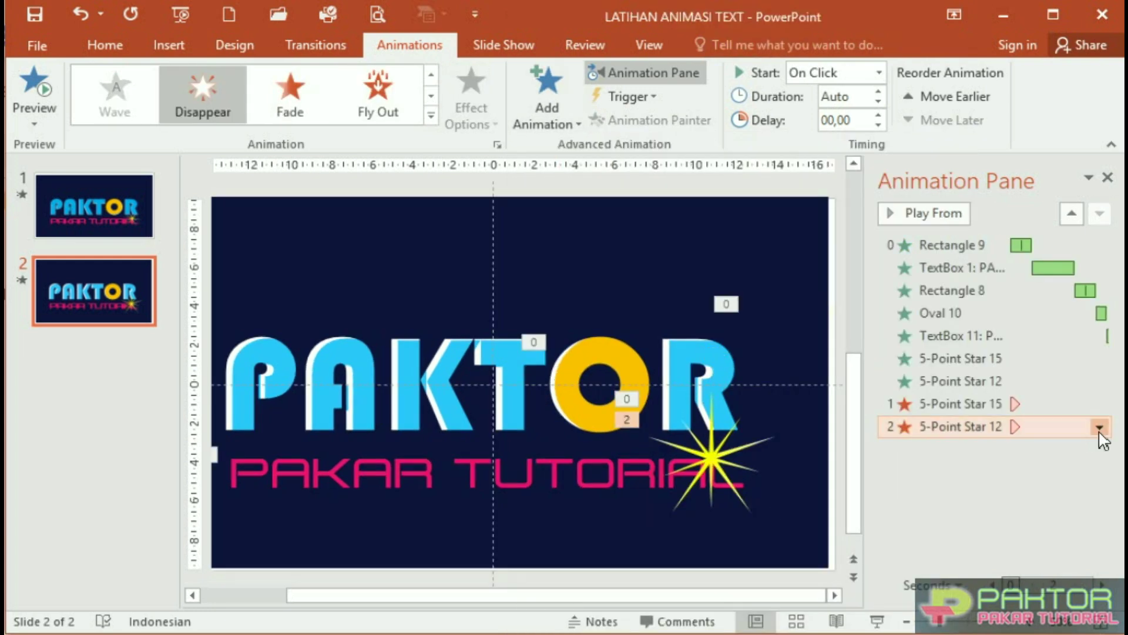
pyautogui.click(1099, 427)
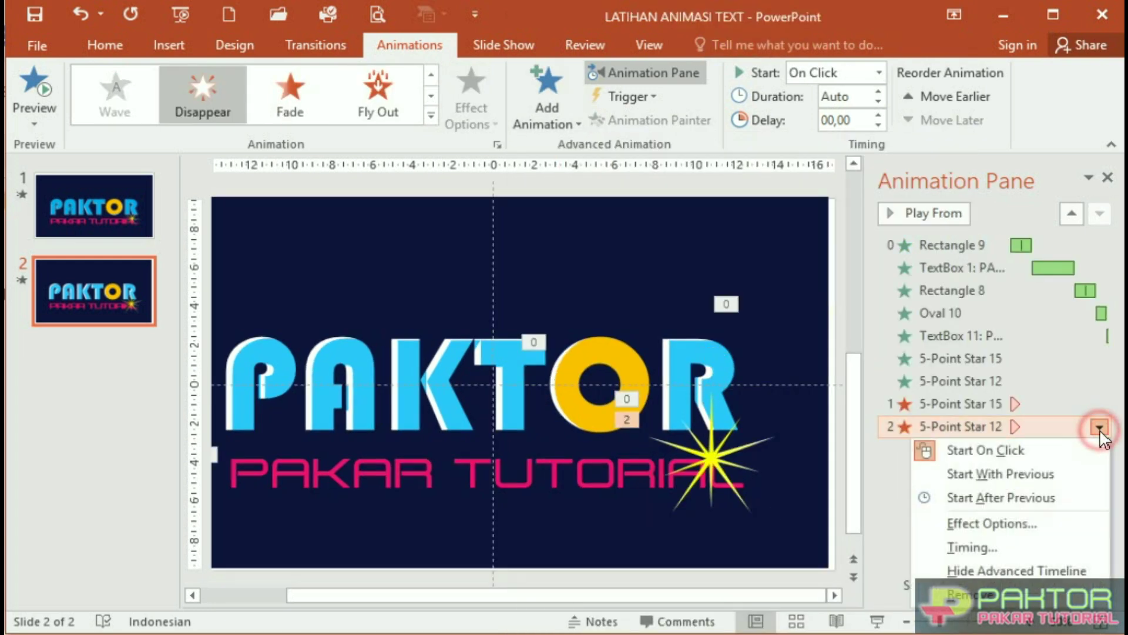
pyautogui.click(975, 474)
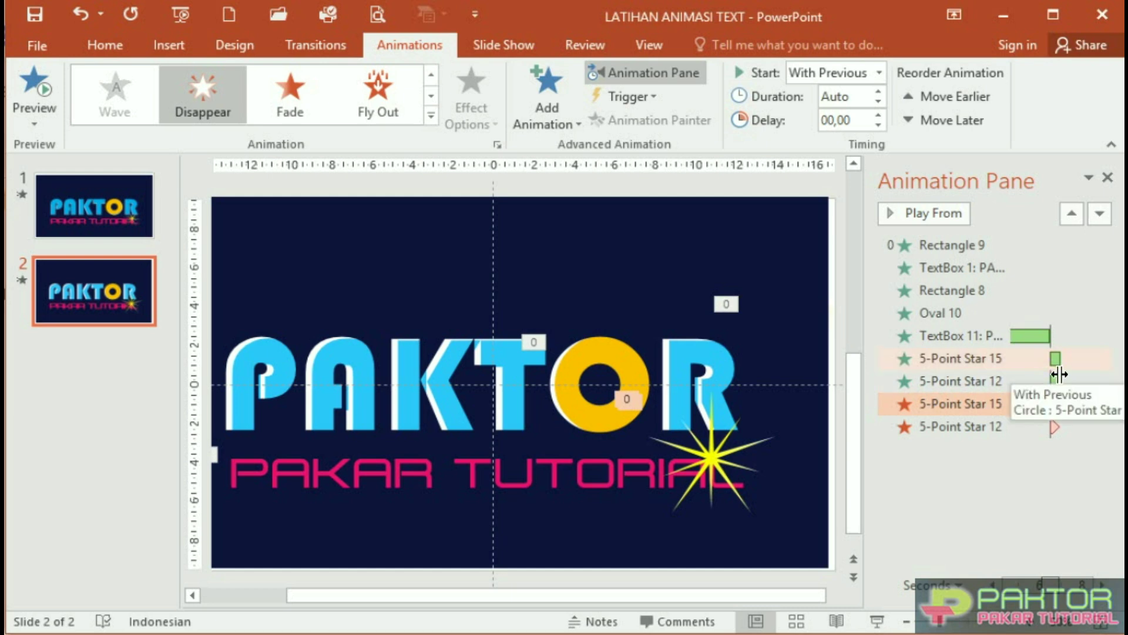
# Set 5-Point Star 12's entrance to start After Previous
pyautogui.click(1090, 359)
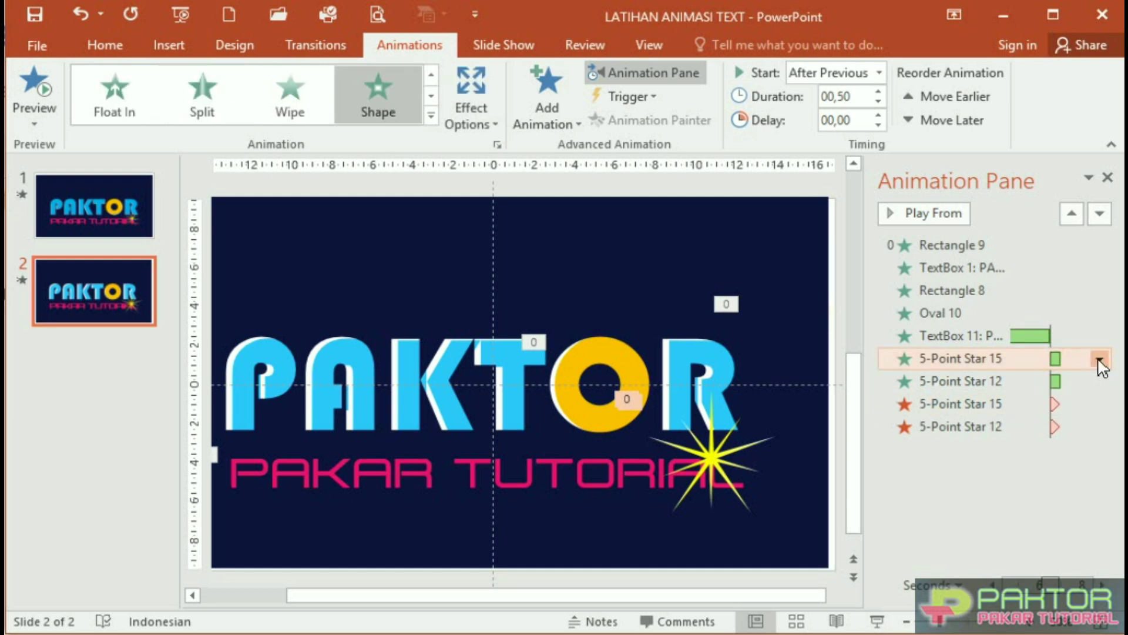
pyautogui.click(1099, 361)
pyautogui.click(1097, 357)
pyautogui.click(1091, 383)
pyautogui.click(1099, 382)
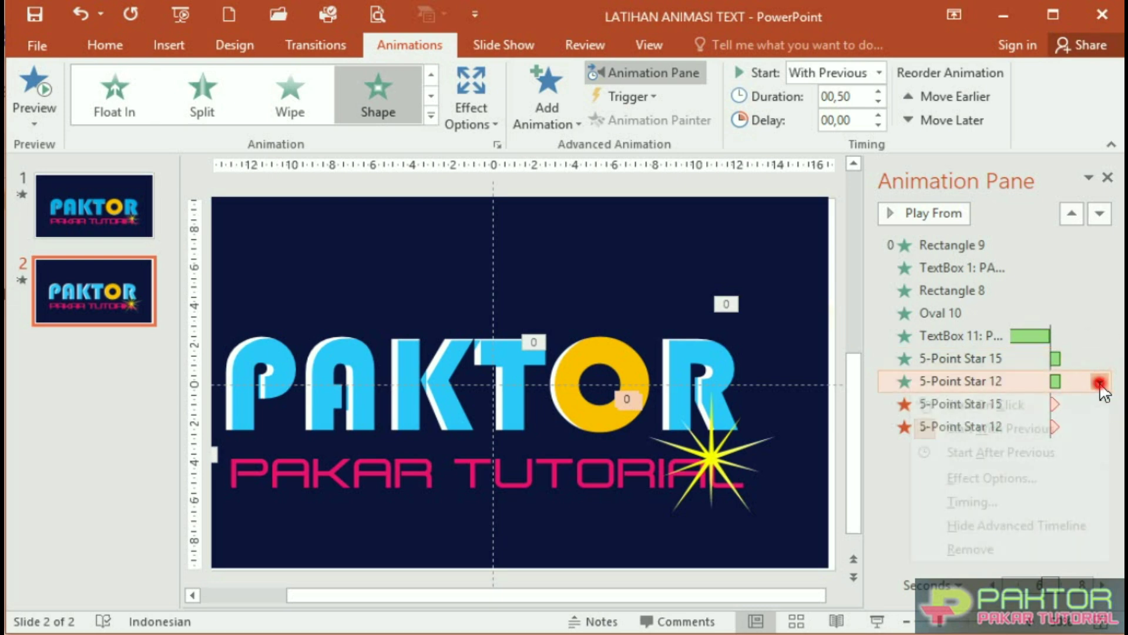
pyautogui.click(1058, 451)
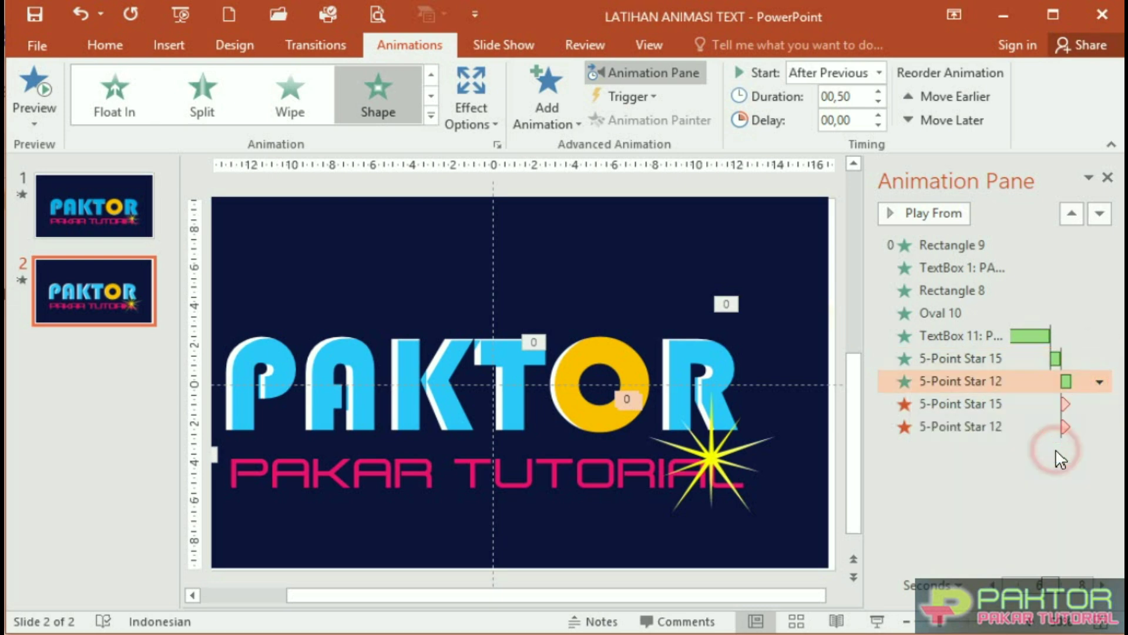
# Set 5-Point Star 15's Disappear exit to start After Previous
pyautogui.click(1090, 404)
pyautogui.click(1098, 404)
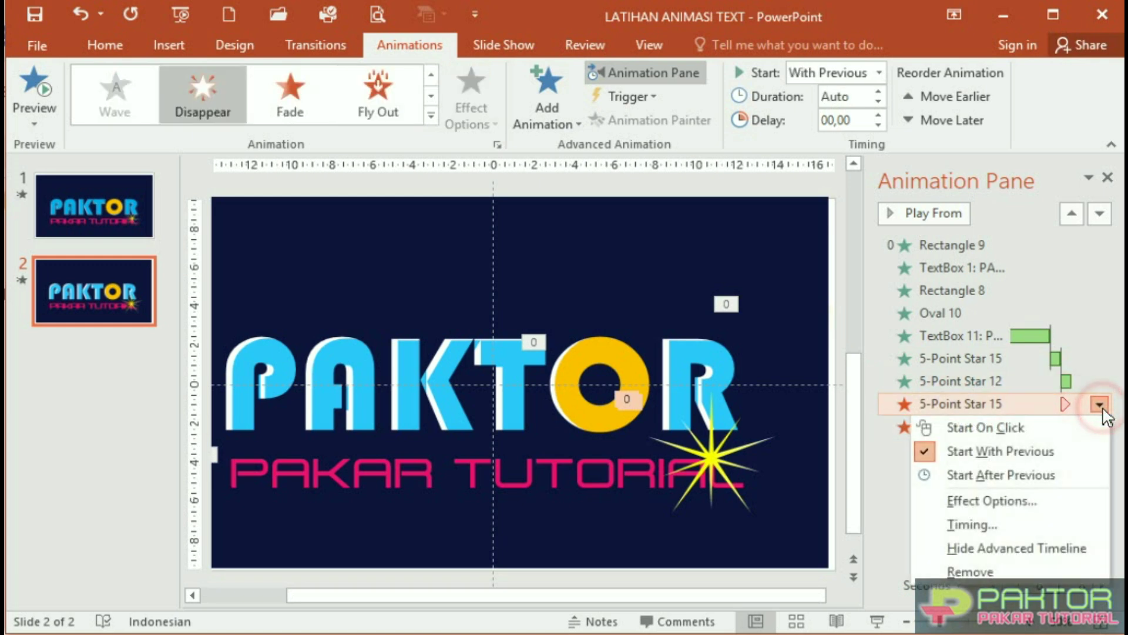
pyautogui.click(1061, 475)
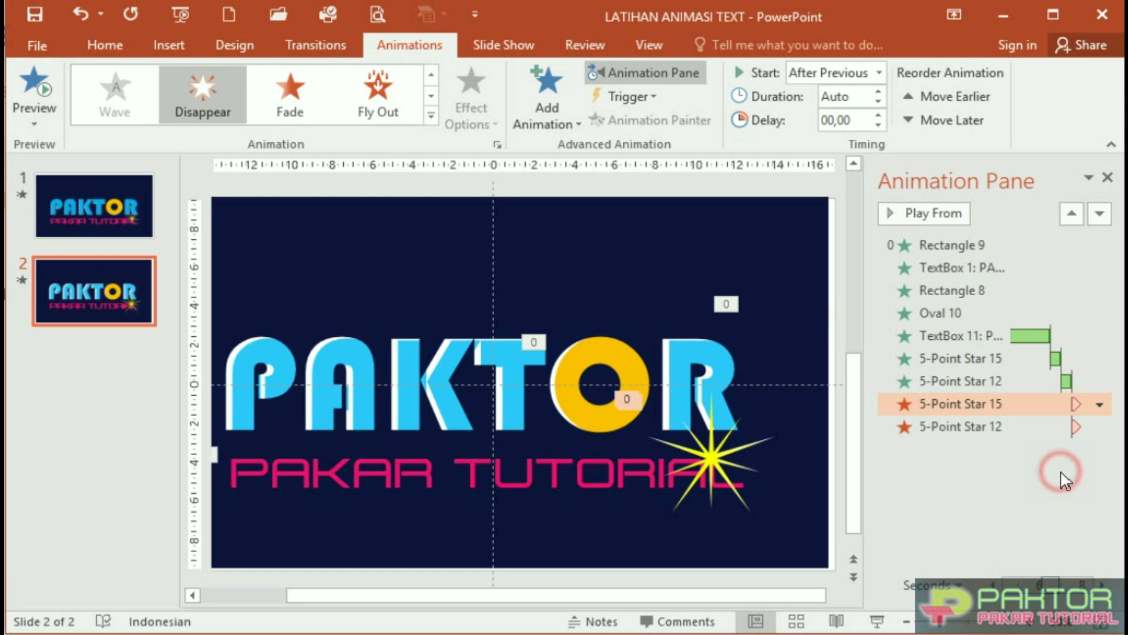
pyautogui.press('Down')
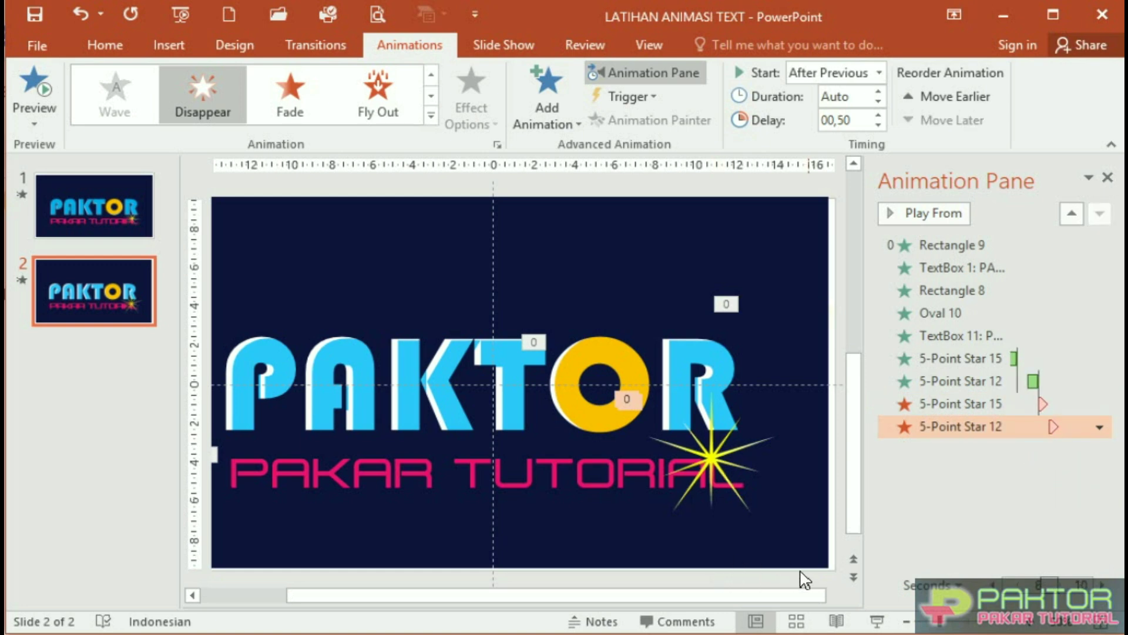
pyautogui.click(604, 528)
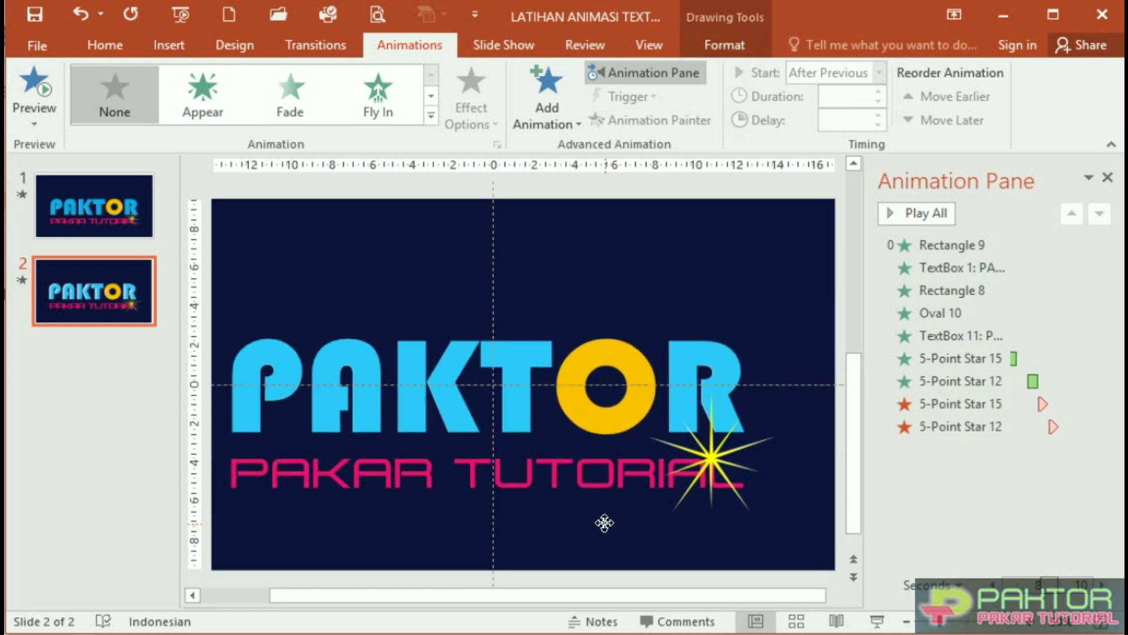
# Redo the last change, then play slide 2 as a full-screen slide show, restarting it once
pyautogui.hotkey('ctrl', 'y')
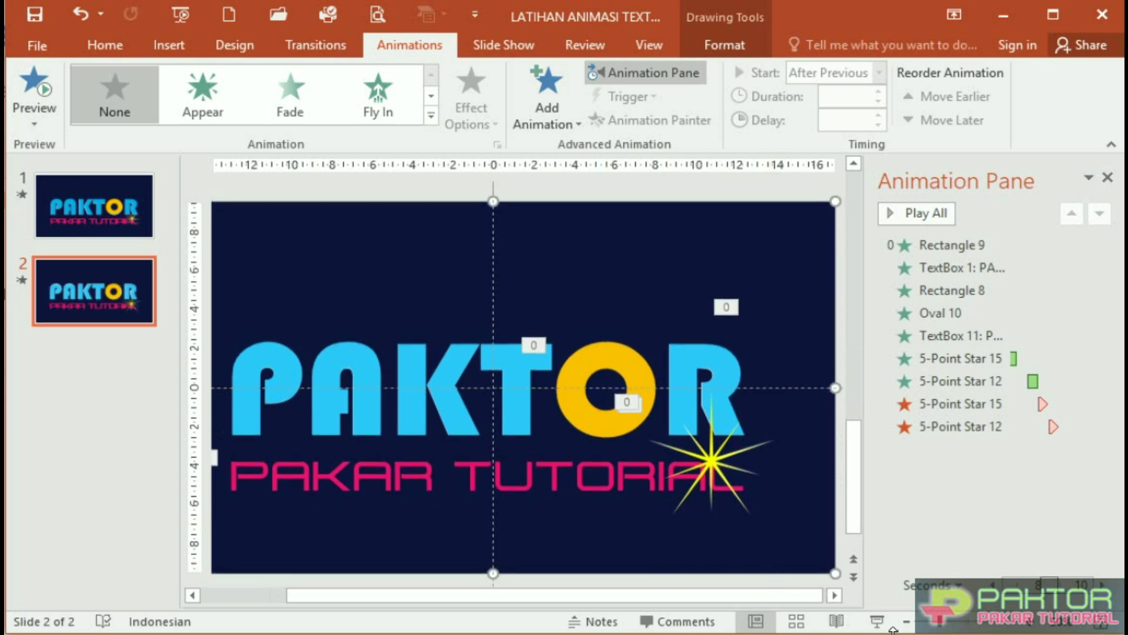
pyautogui.click(879, 624)
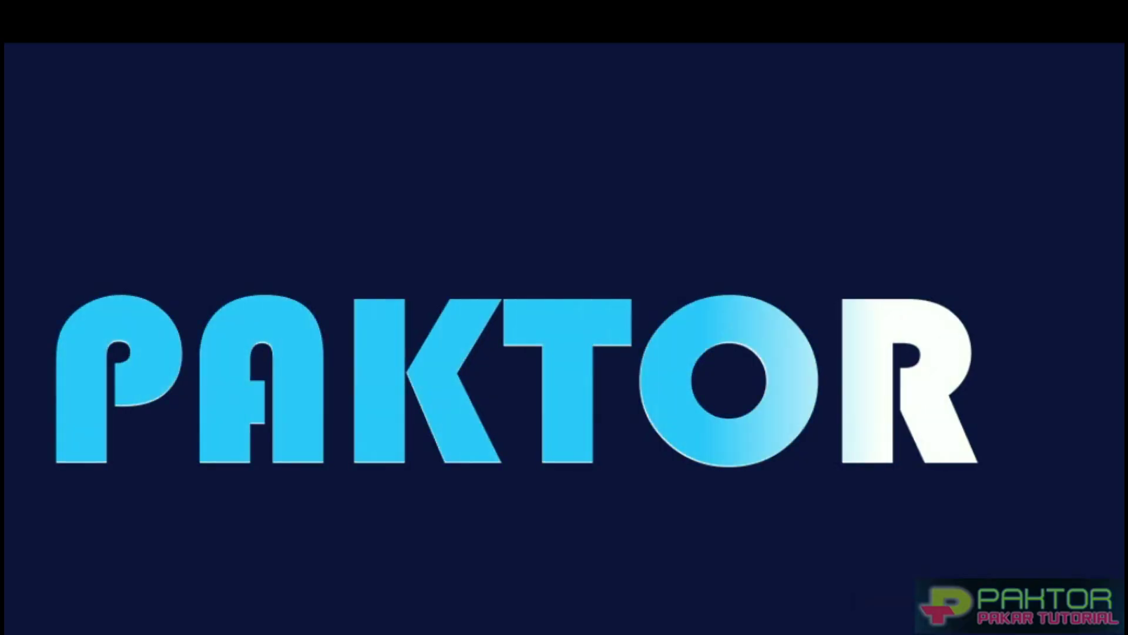
pyautogui.press('Escape')
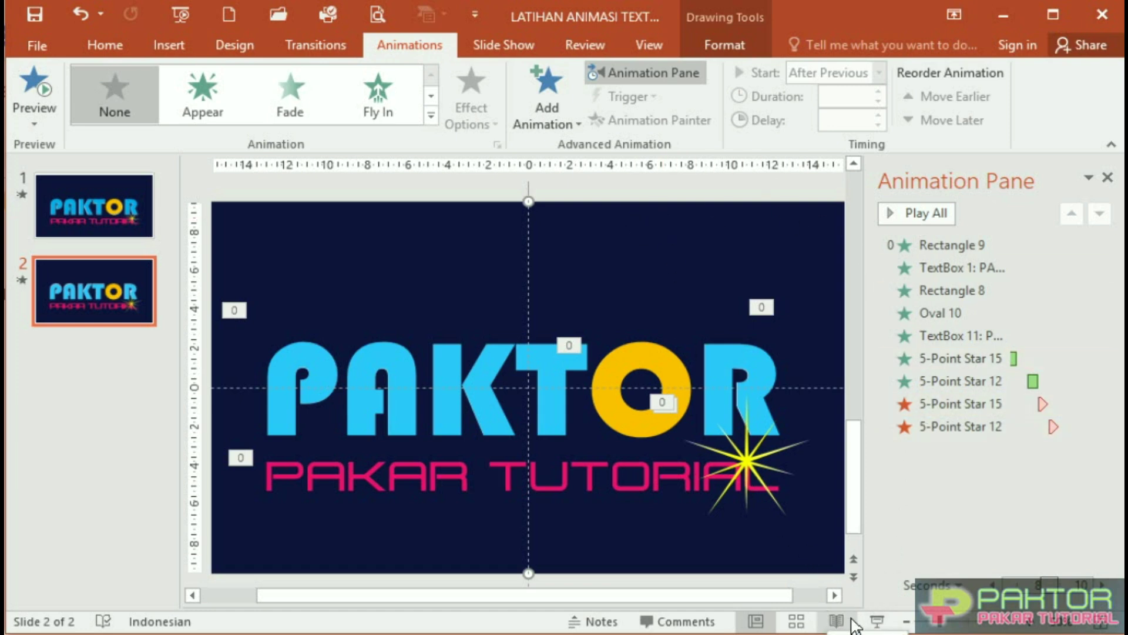
pyautogui.click(876, 621)
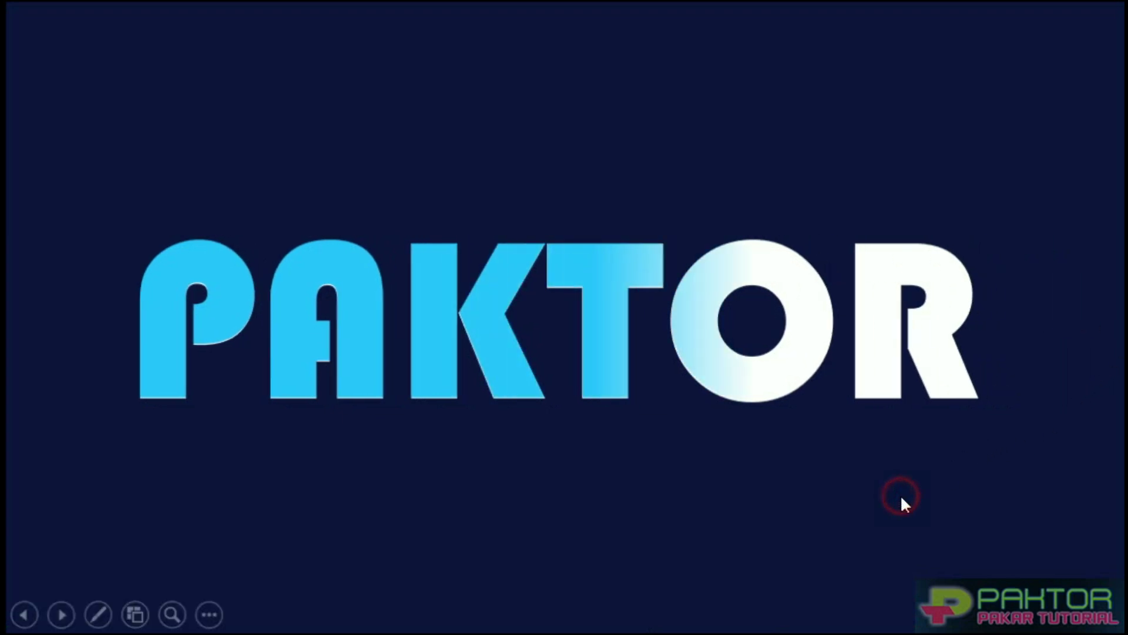
# Exit the slide show and replay slide 2 from the start
pyautogui.press('Escape')
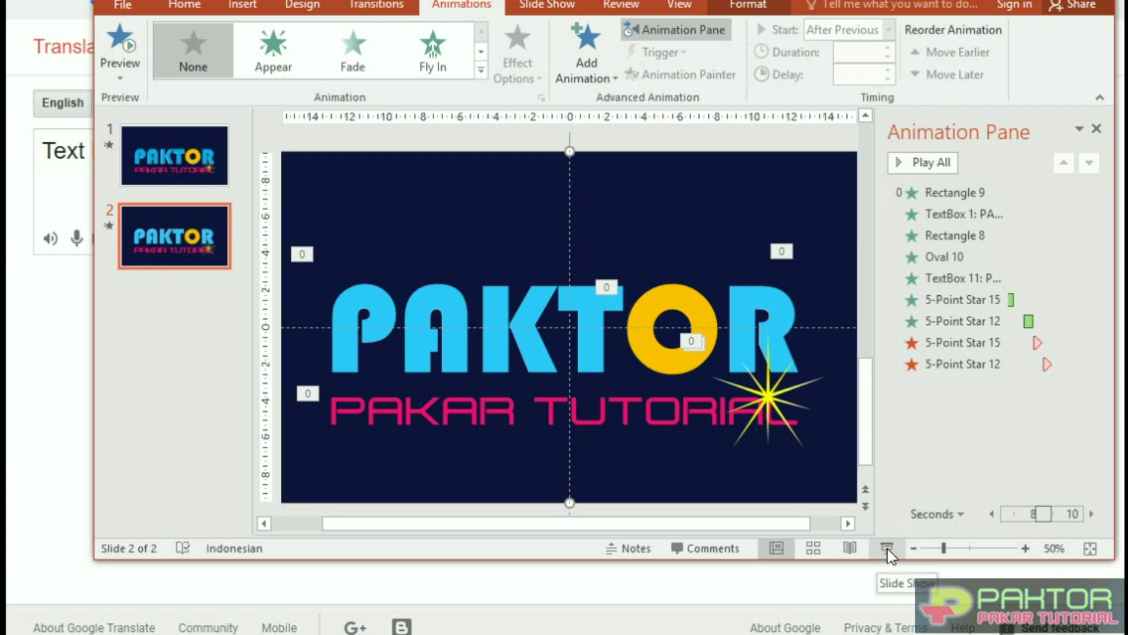
pyautogui.click(886, 552)
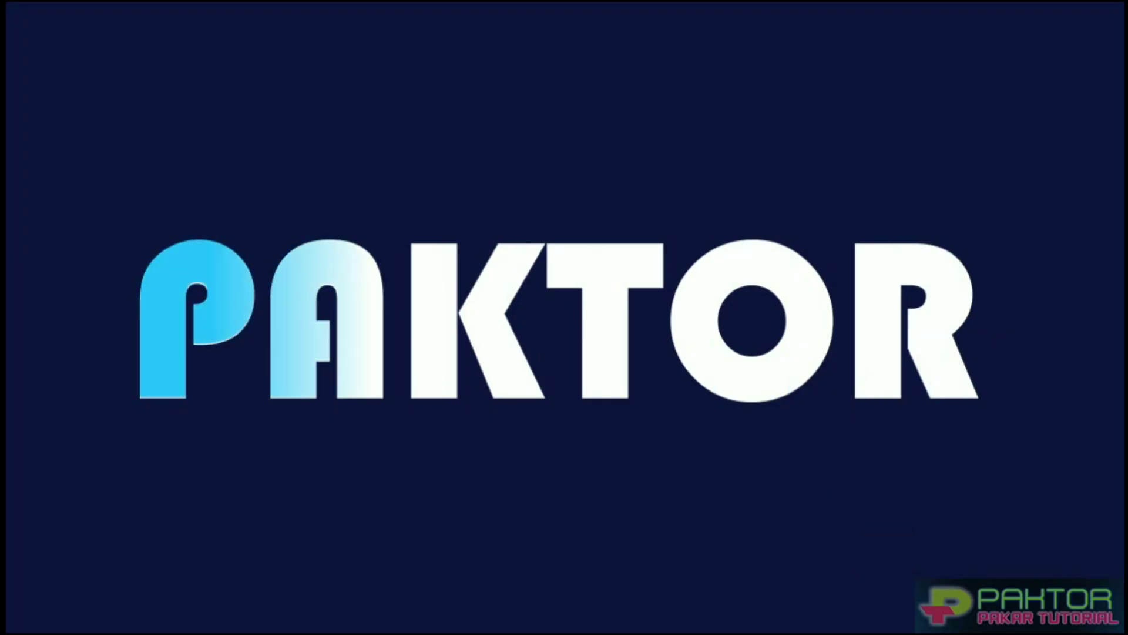